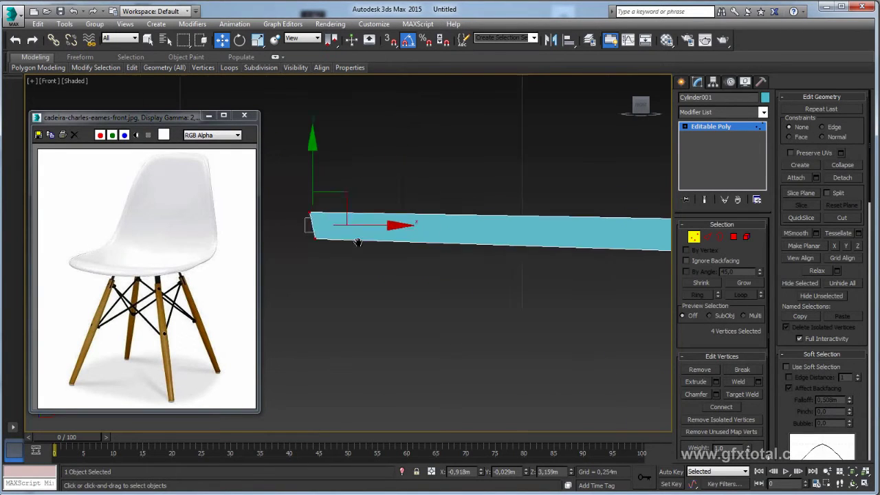
In Front view, scale the arm's vertices flat and move the two corner vertices to square the bend.
{"action": "scroll", "coordinate": [347, 245], "scroll_direction": "down", "scroll_amount": 4}
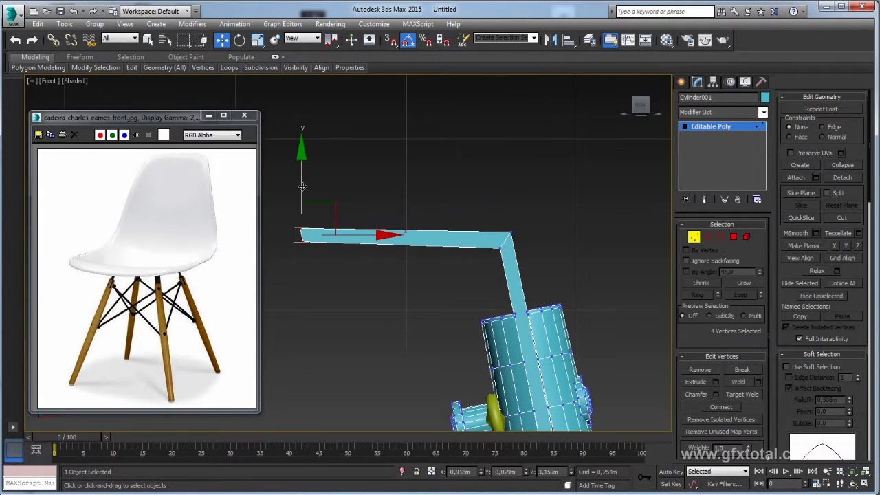
{"action": "key", "text": "e"}
{"action": "key", "text": "r"}
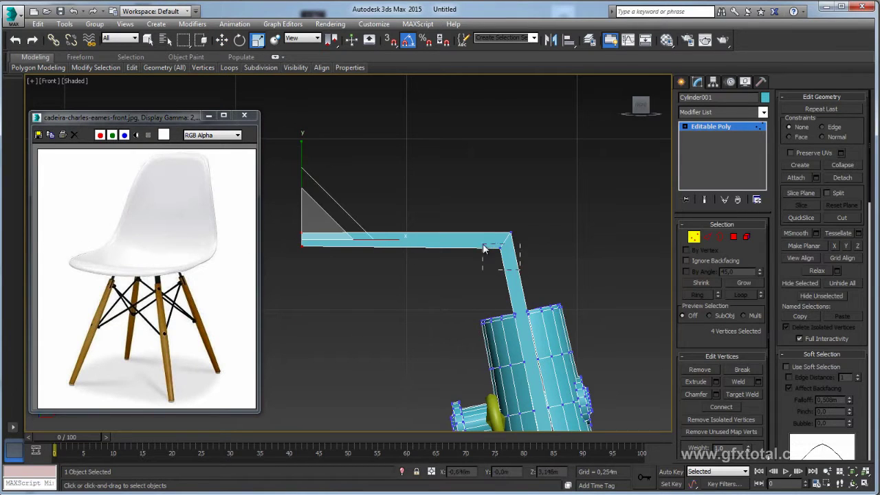
{"action": "left_click_drag", "start_coordinate": [483, 249], "coordinate": [485, 251]}
{"action": "key", "text": "w"}
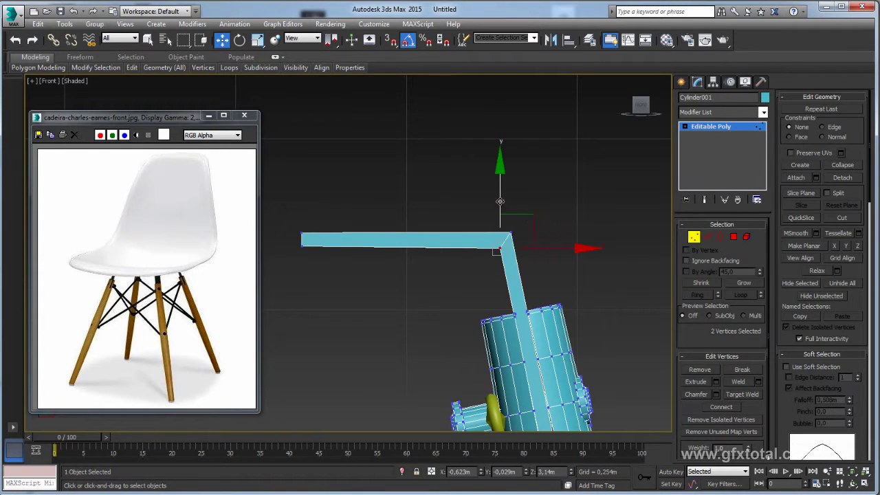
{"action": "left_click_drag", "start_coordinate": [529, 217], "coordinate": [532, 214]}
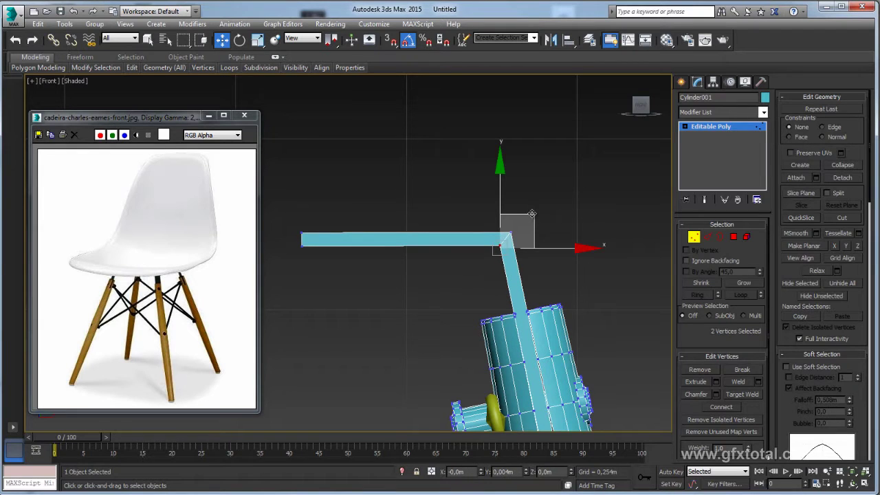
Chamfer the four corner edges of the arm about 0.064m to round the bend.
{"action": "key", "text": "2"}
{"action": "left_click", "coordinate": [504, 238]}
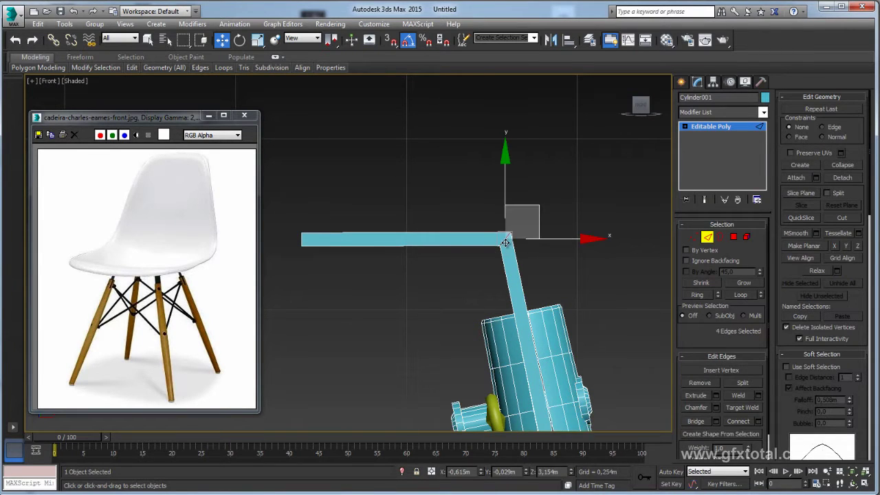
{"action": "key", "text": "p"}
{"action": "middle_click_drag", "start_coordinate": [597, 275], "coordinate": [606, 308], "text": "alt"}
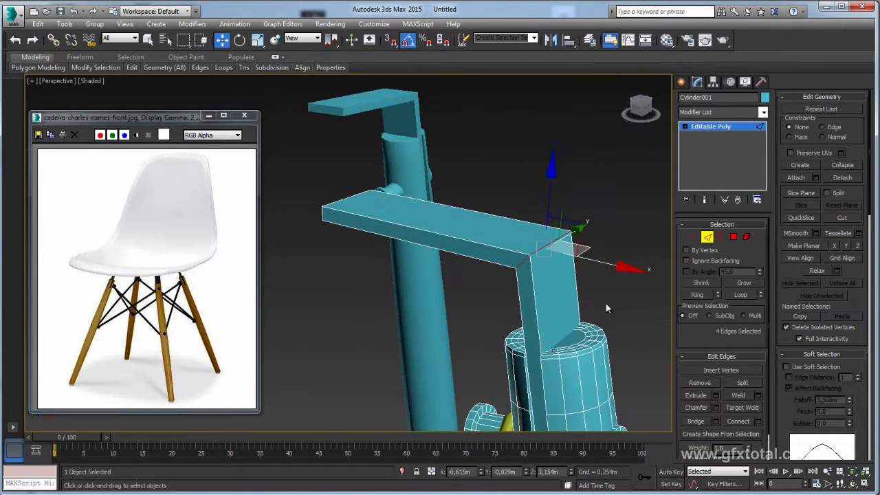
{"action": "left_click", "coordinate": [716, 407]}
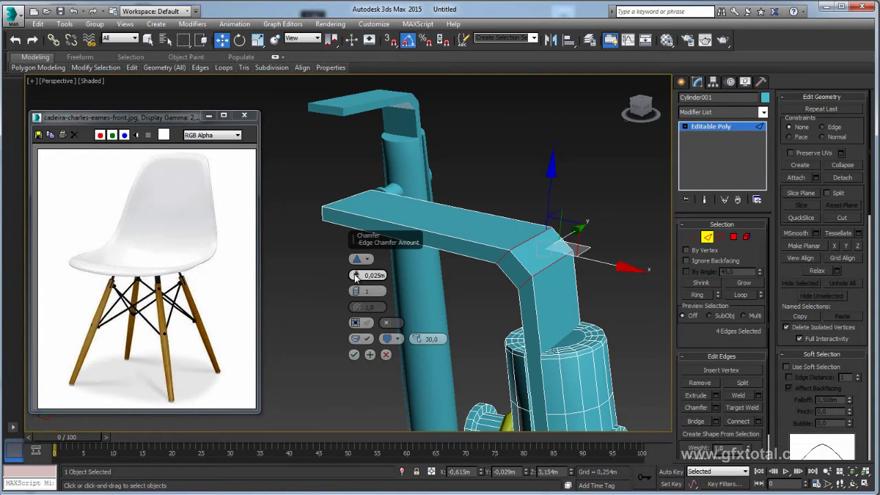
{"action": "mouse_move", "coordinate": [356, 277]}
{"action": "left_mouse_down"}
{"action": "mouse_move", "coordinate": [357, 267]}
{"action": "mouse_move", "coordinate": [357, 279]}
{"action": "left_mouse_up"}
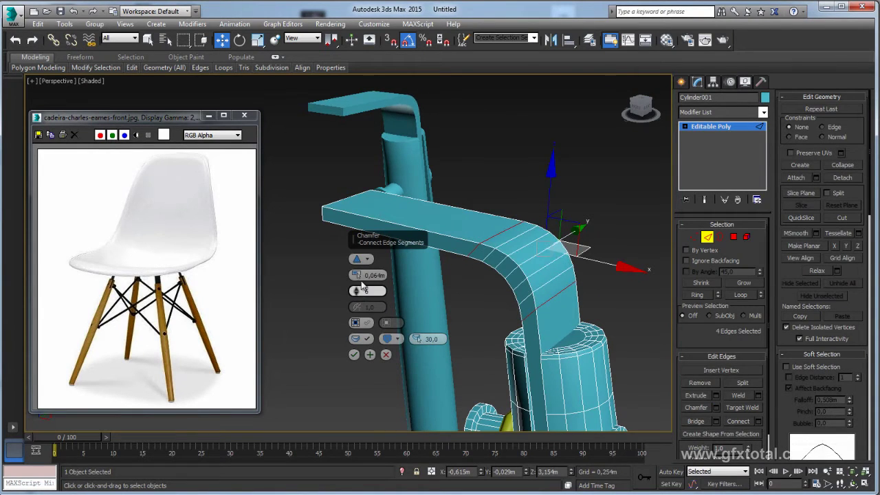
{"action": "left_click", "coordinate": [354, 355]}
Ring-select an arm edge and connect two pinched edge loops along the arm.
{"action": "left_click", "coordinate": [508, 227]}
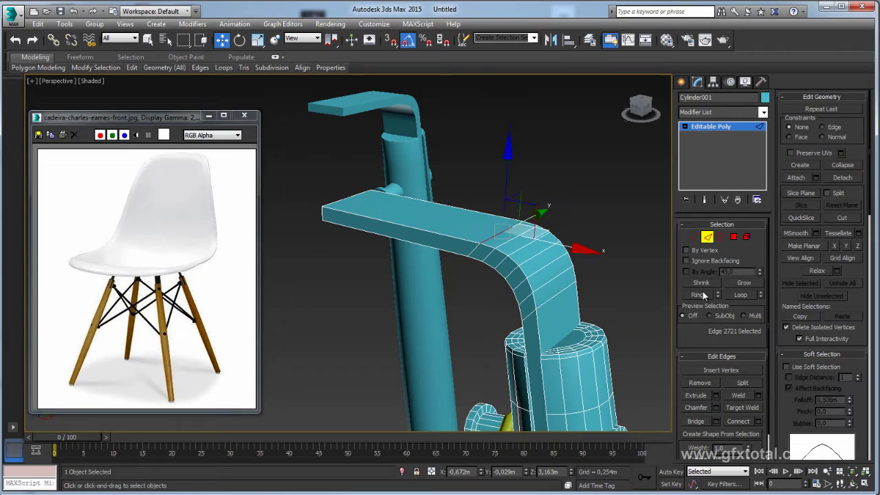
{"action": "left_click", "coordinate": [697, 294]}
{"action": "left_click", "coordinate": [758, 421]}
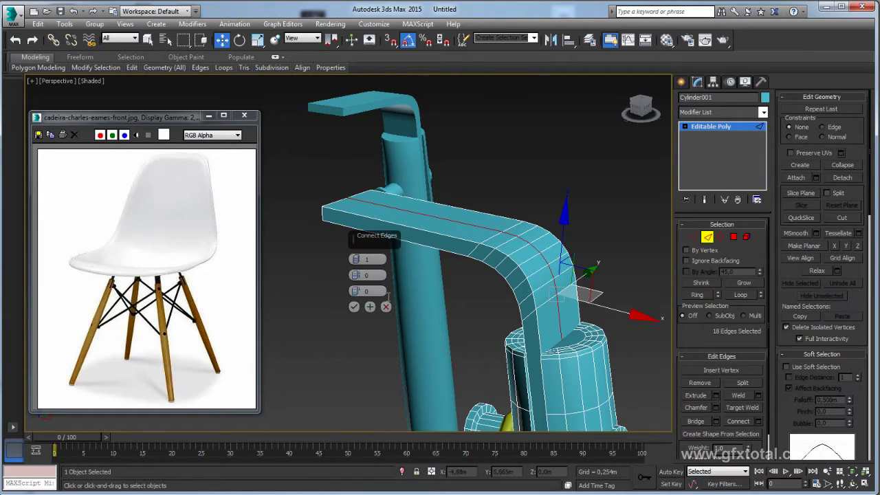
{"action": "mouse_move", "coordinate": [355, 259]}
{"action": "left_mouse_down"}
{"action": "mouse_move", "coordinate": [357, 133]}
{"action": "mouse_move", "coordinate": [358, 199]}
{"action": "left_mouse_up"}
{"action": "left_click", "coordinate": [354, 307]}
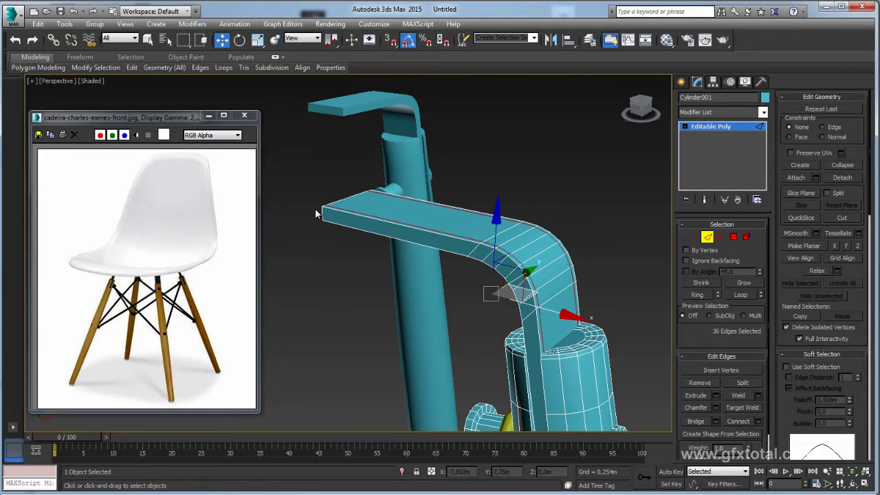
Connect new edges across the bend's edge ring and across the top of the beam.
{"action": "left_click", "coordinate": [320, 212]}
{"action": "left_click", "coordinate": [697, 294]}
{"action": "left_click", "coordinate": [757, 421]}
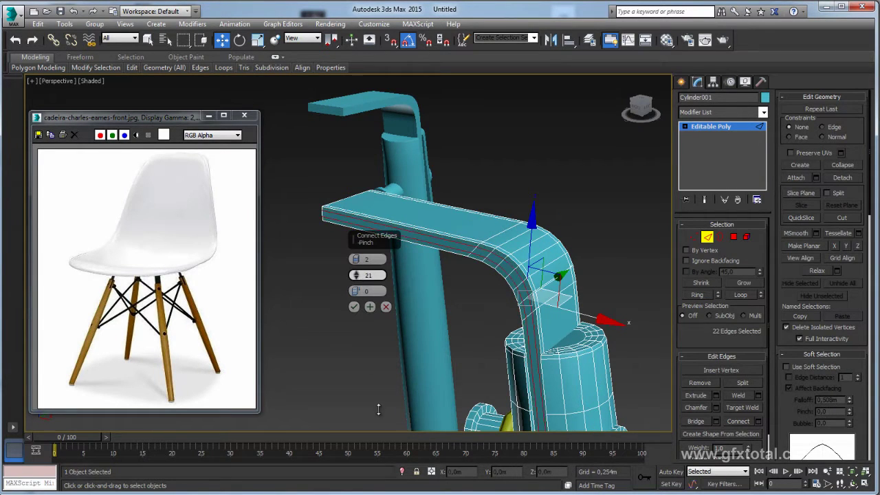
{"action": "left_click", "coordinate": [354, 307]}
{"action": "middle_click_drag", "start_coordinate": [350, 294], "coordinate": [395, 298], "text": "alt"}
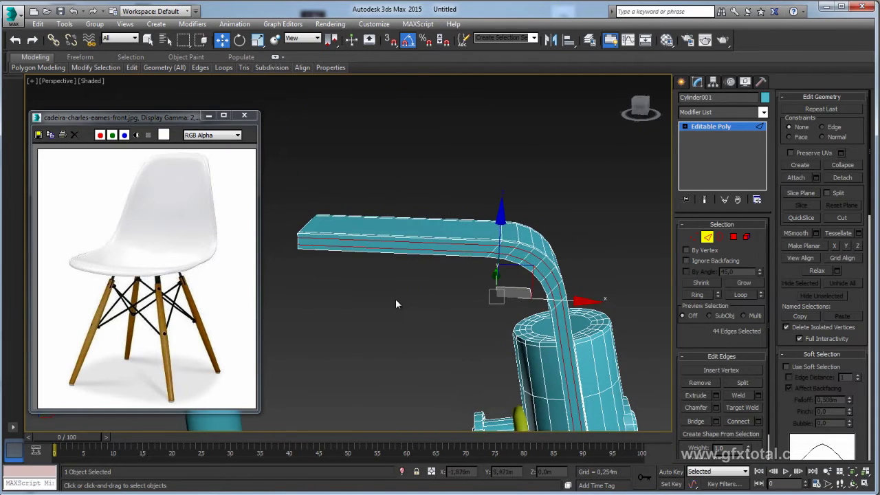
{"action": "left_click", "coordinate": [757, 422]}
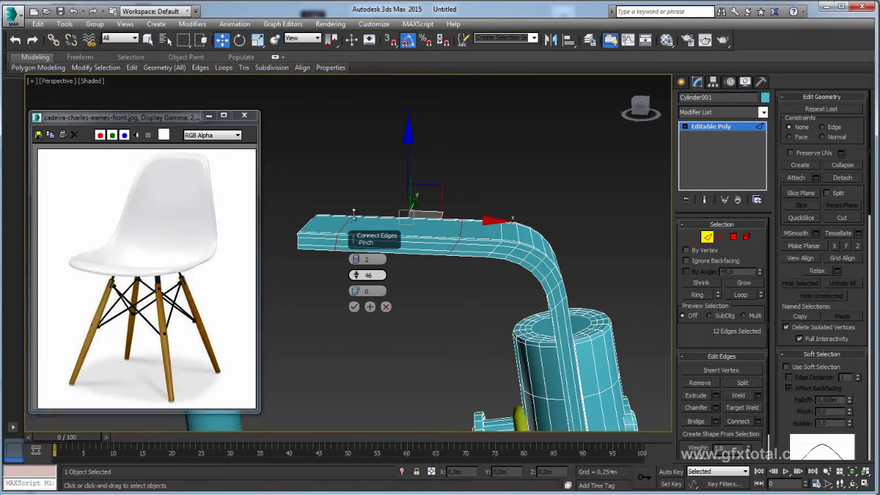
{"action": "left_click", "coordinate": [354, 307]}
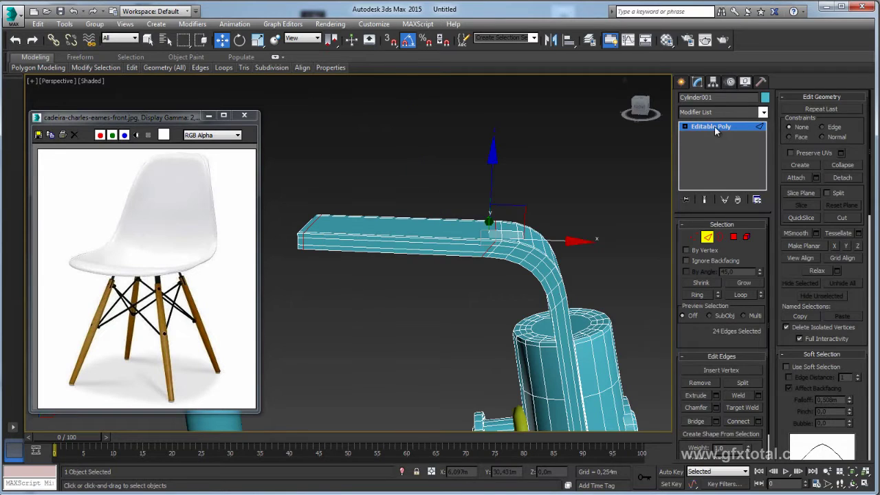
Ring-select the leg cylinder's edges, connect a new loop down the leg, then exit Edge mode.
{"action": "left_click", "coordinate": [715, 127]}
{"action": "middle_click_drag", "start_coordinate": [552, 311], "coordinate": [706, 216], "text": "alt"}
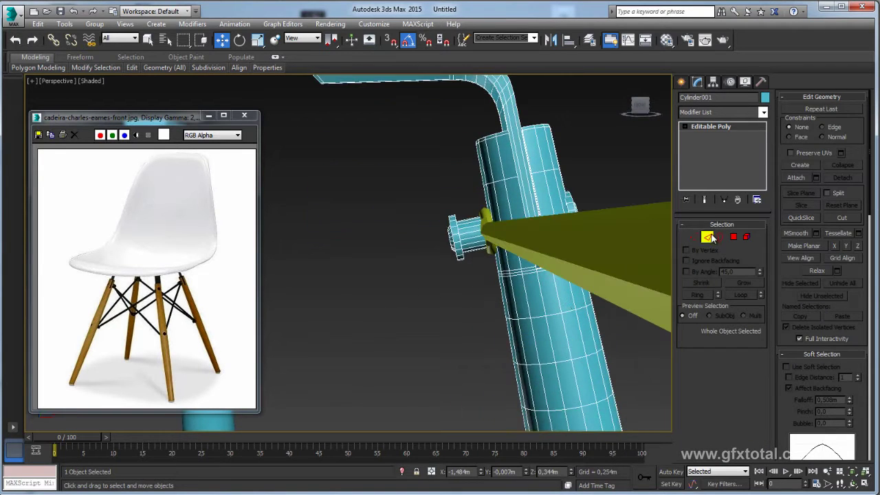
{"action": "left_click", "coordinate": [708, 237]}
{"action": "left_click", "coordinate": [528, 165]}
{"action": "middle_click_drag", "start_coordinate": [528, 165], "coordinate": [523, 199], "text": "alt"}
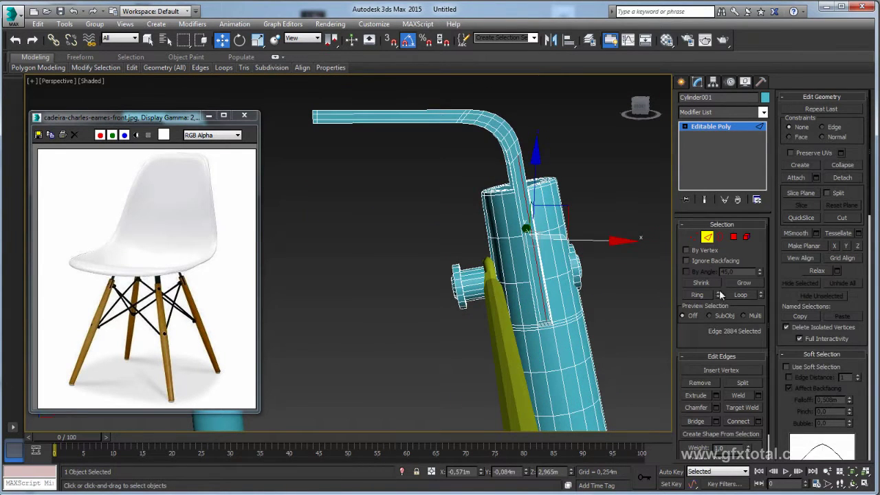
{"action": "left_click", "coordinate": [740, 294]}
{"action": "left_click", "coordinate": [740, 422]}
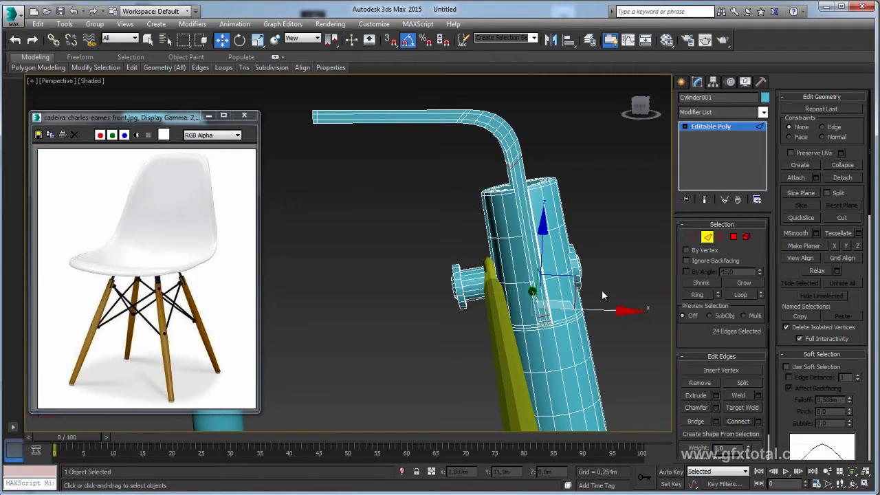
{"action": "left_click", "coordinate": [711, 126]}
{"action": "scroll", "coordinate": [536, 225], "scroll_direction": "down", "scroll_amount": 3}
{"action": "scroll", "coordinate": [537, 226], "scroll_direction": "down", "scroll_amount": 2}
Select the yellow brace rod Torus001 and orbit to see it against the legs.
{"action": "scroll", "coordinate": [537, 225], "scroll_direction": "down", "scroll_amount": 2}
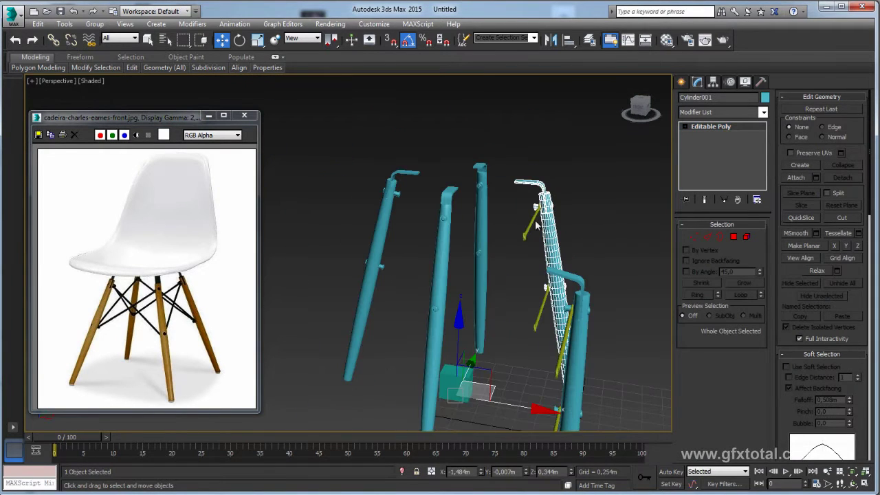
{"action": "left_click", "coordinate": [536, 225]}
{"action": "mouse_move", "coordinate": [536, 226]}
{"action": "middle_mouse_down", "text": "alt"}
{"action": "mouse_move", "coordinate": [484, 265]}
{"action": "mouse_move", "coordinate": [558, 271]}
{"action": "mouse_move", "coordinate": [561, 261]}
{"action": "mouse_move", "coordinate": [533, 256]}
{"action": "middle_mouse_up", "text": "alt"}
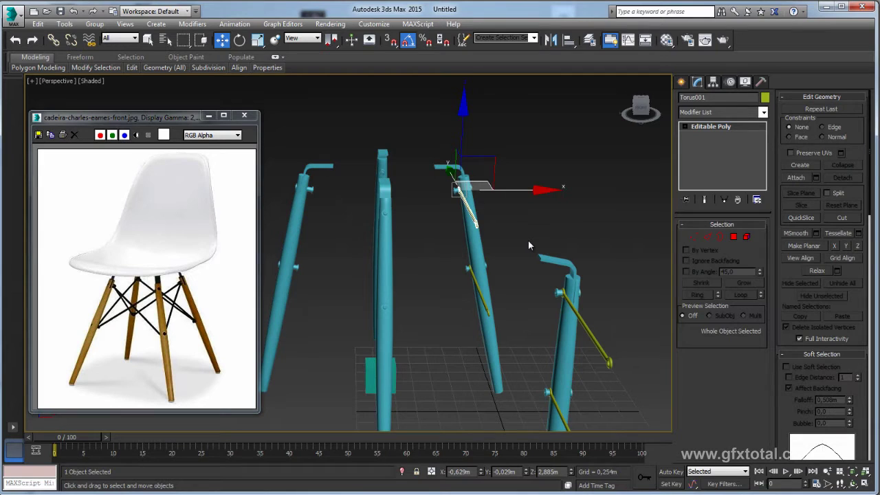
{"action": "mouse_move", "coordinate": [529, 246]}
{"action": "middle_mouse_down", "text": "alt"}
{"action": "mouse_move", "coordinate": [522, 255]}
{"action": "mouse_move", "coordinate": [553, 256]}
{"action": "mouse_move", "coordinate": [543, 258]}
{"action": "middle_mouse_up", "text": "alt"}
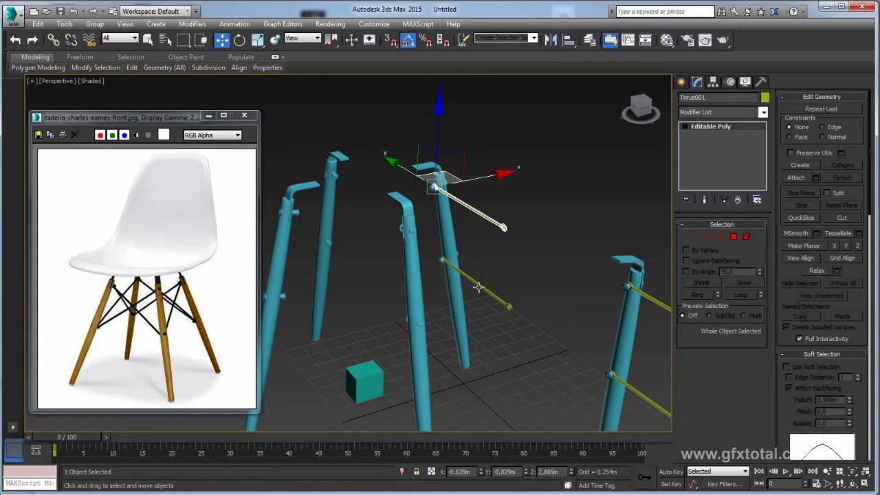
{"action": "middle_click_drag", "start_coordinate": [489, 225], "coordinate": [452, 223], "text": "alt"}
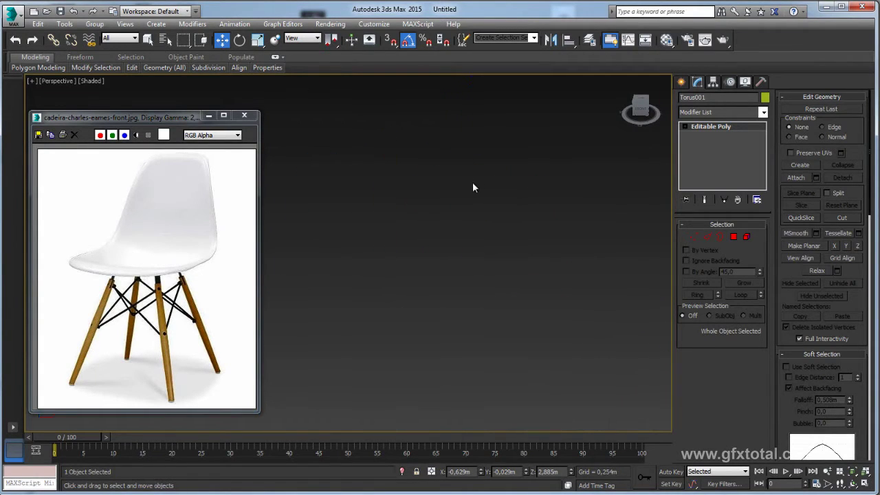
{"action": "scroll", "coordinate": [473, 181], "scroll_direction": "up", "scroll_amount": 5}
{"action": "middle_click_drag", "start_coordinate": [433, 217], "coordinate": [459, 210], "text": "alt"}
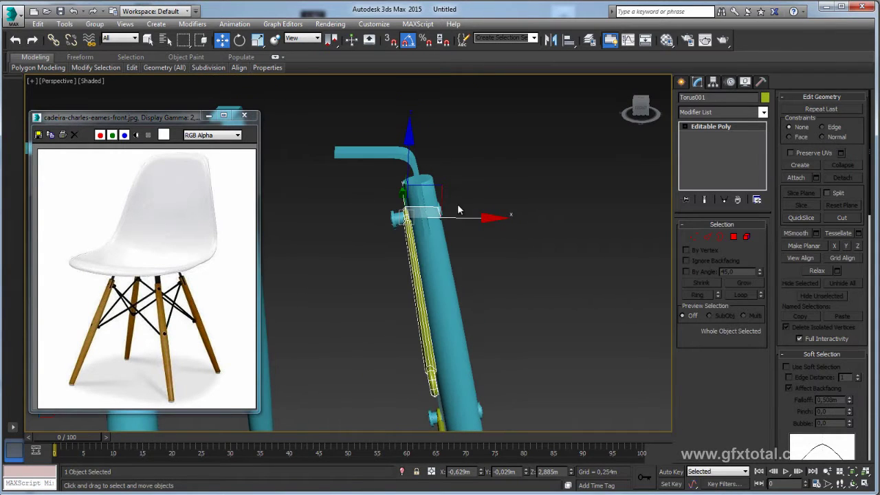
Switch to Local coordinates and slide the rod about -0.035m along its local Z.
{"action": "left_click", "coordinate": [294, 40]}
{"action": "left_click", "coordinate": [303, 78]}
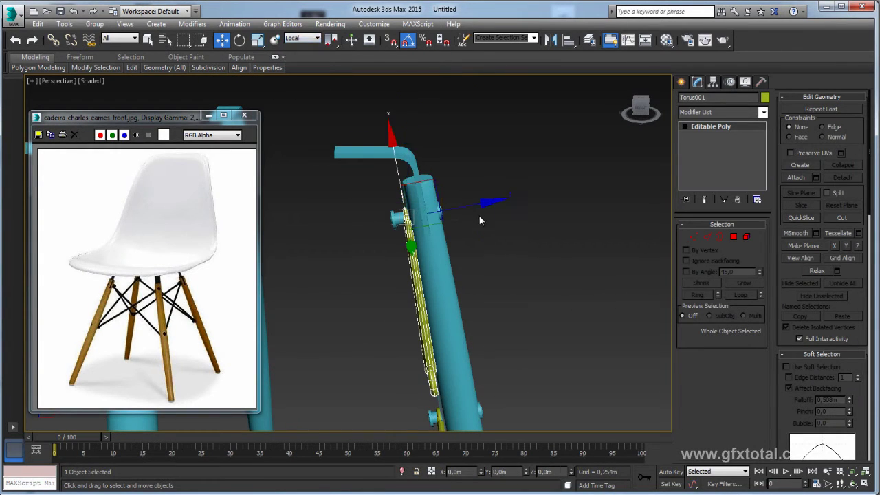
{"action": "left_click_drag", "start_coordinate": [475, 205], "coordinate": [467, 207]}
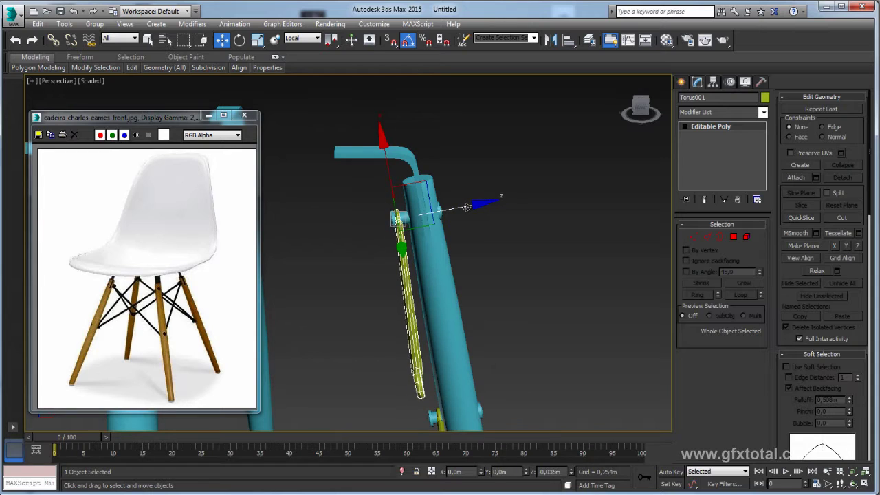
{"action": "middle_click_drag", "start_coordinate": [408, 268], "coordinate": [468, 247], "text": "alt"}
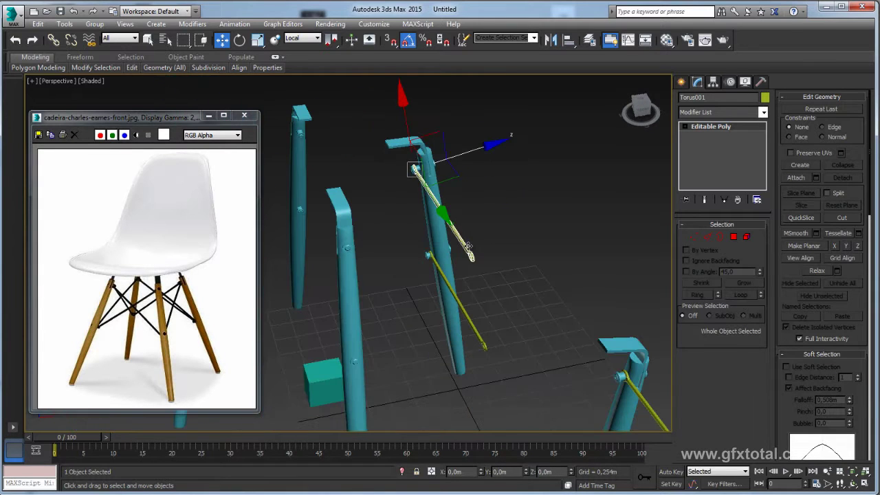
{"action": "key", "text": "e"}
{"action": "mouse_move", "coordinate": [498, 298]}
{"action": "middle_mouse_down", "text": "alt"}
{"action": "mouse_move", "coordinate": [507, 272]}
{"action": "mouse_move", "coordinate": [441, 356]}
{"action": "middle_mouse_up", "text": "alt"}
In Left view, trial-tilt the brace bar about 40°, then undo the rotation.
{"action": "key", "text": "f"}
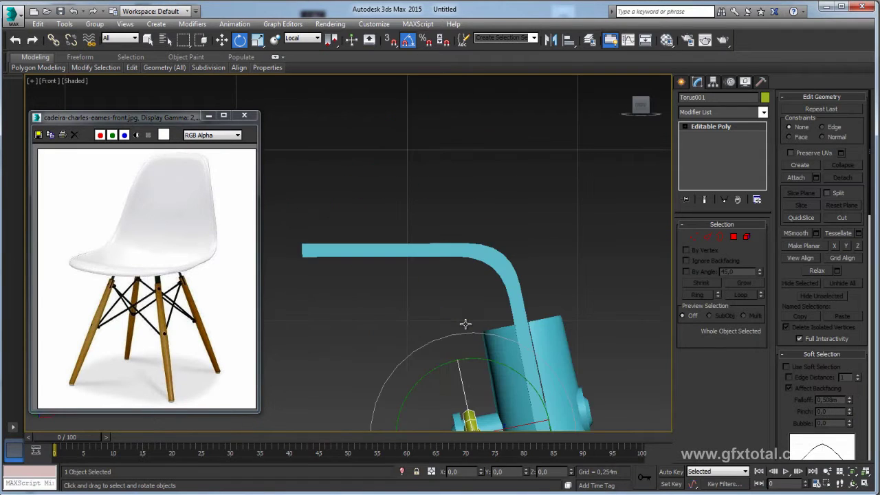
{"action": "scroll", "coordinate": [520, 321], "scroll_direction": "down", "scroll_amount": 3}
{"action": "middle_click_drag", "start_coordinate": [519, 321], "coordinate": [440, 143]}
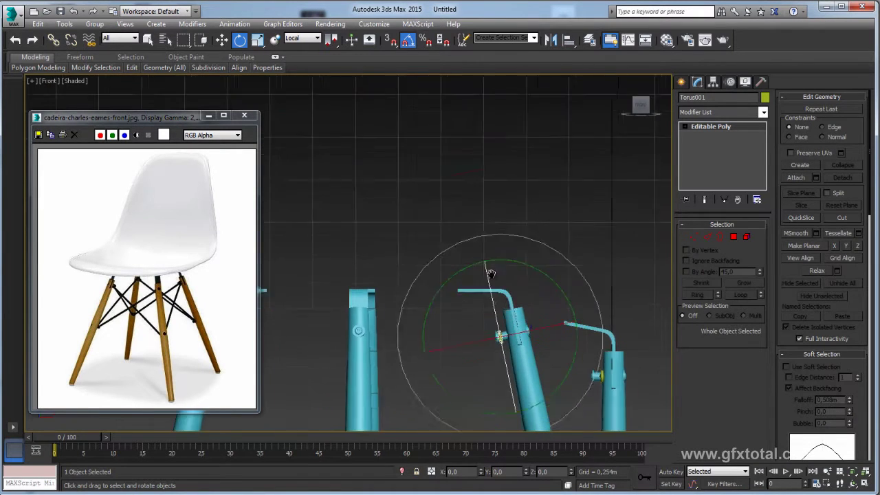
{"action": "key", "text": "l"}
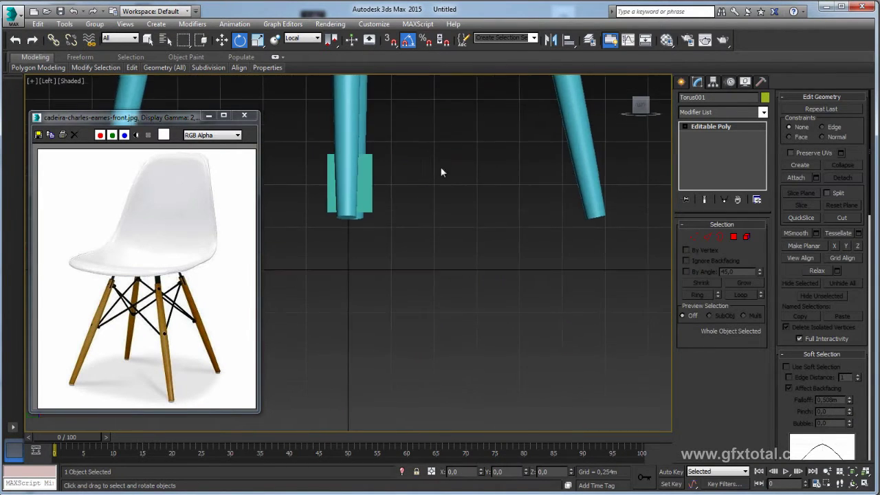
{"action": "scroll", "coordinate": [440, 167], "scroll_direction": "up", "scroll_amount": 4}
{"action": "scroll", "coordinate": [409, 257], "scroll_direction": "down", "scroll_amount": 1}
{"action": "middle_click_drag", "start_coordinate": [408, 257], "coordinate": [478, 191]}
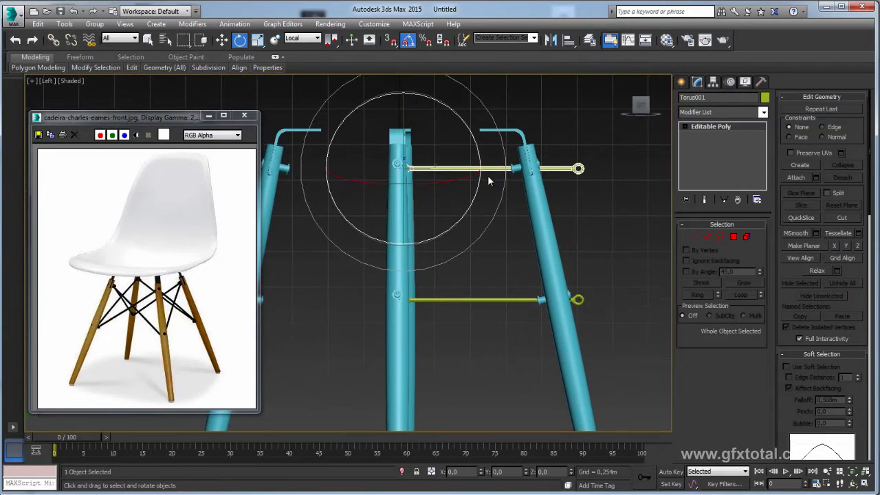
{"action": "left_click_drag", "start_coordinate": [469, 128], "coordinate": [477, 147]}
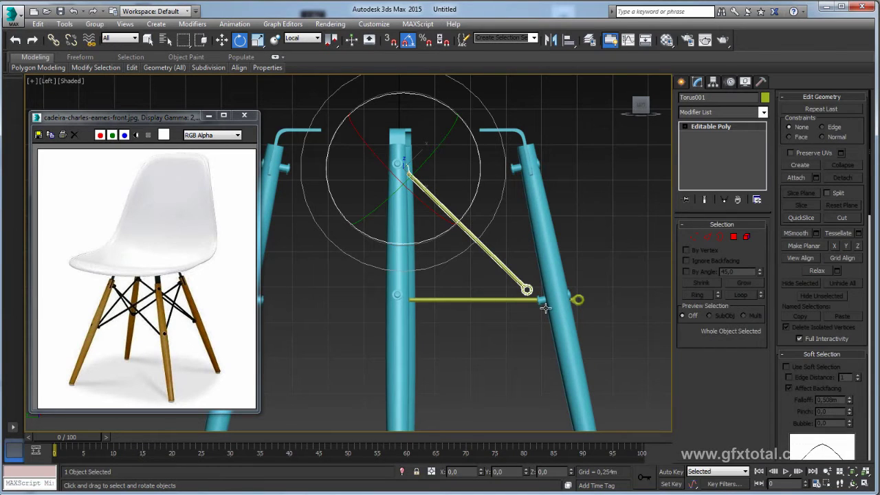
{"action": "key", "text": "ctrl+z"}
With Select and Move active, box-select the right-hand leg and its two bars.
{"action": "scroll", "coordinate": [487, 204], "scroll_direction": "down", "scroll_amount": 2}
{"action": "key", "text": "w"}
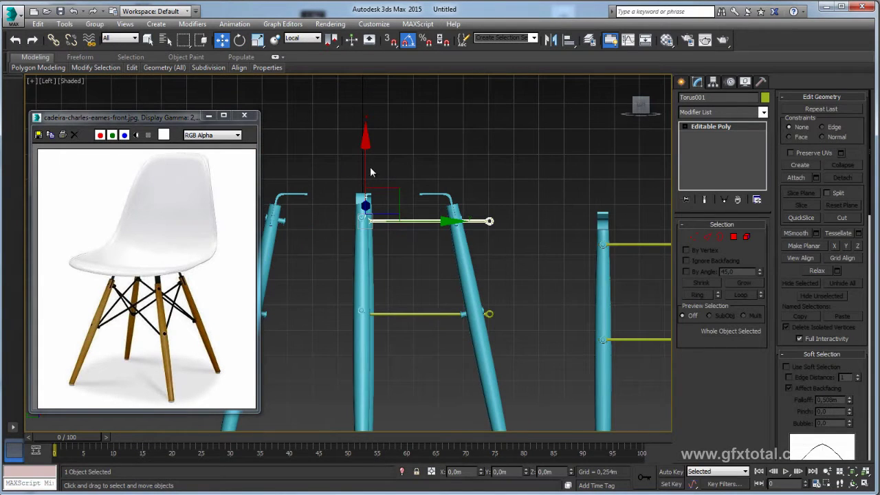
{"action": "middle_click_drag", "start_coordinate": [370, 170], "coordinate": [344, 172]}
{"action": "scroll", "coordinate": [583, 203], "scroll_direction": "up", "scroll_amount": 2}
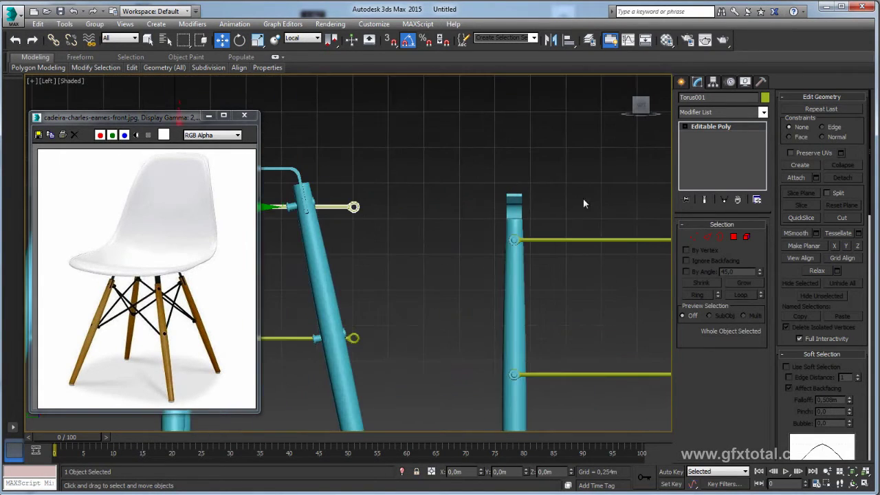
{"action": "scroll", "coordinate": [583, 204], "scroll_direction": "down", "scroll_amount": 2}
{"action": "scroll", "coordinate": [512, 215], "scroll_direction": "down", "scroll_amount": 3}
{"action": "left_click_drag", "start_coordinate": [537, 273], "coordinate": [498, 206]}
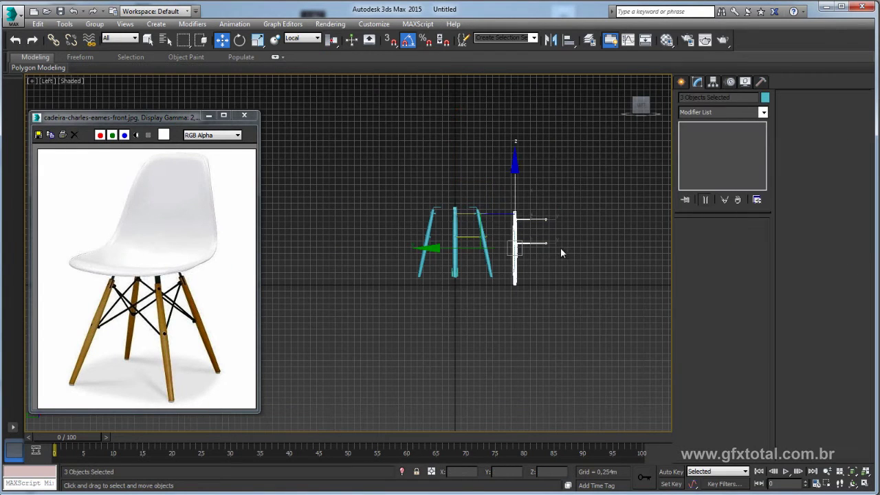
Set reference coordinates to View and move the right leg group further right.
{"action": "left_click", "coordinate": [303, 38]}
{"action": "left_click", "coordinate": [296, 44]}
{"action": "left_click_drag", "start_coordinate": [596, 238], "coordinate": [651, 238]}
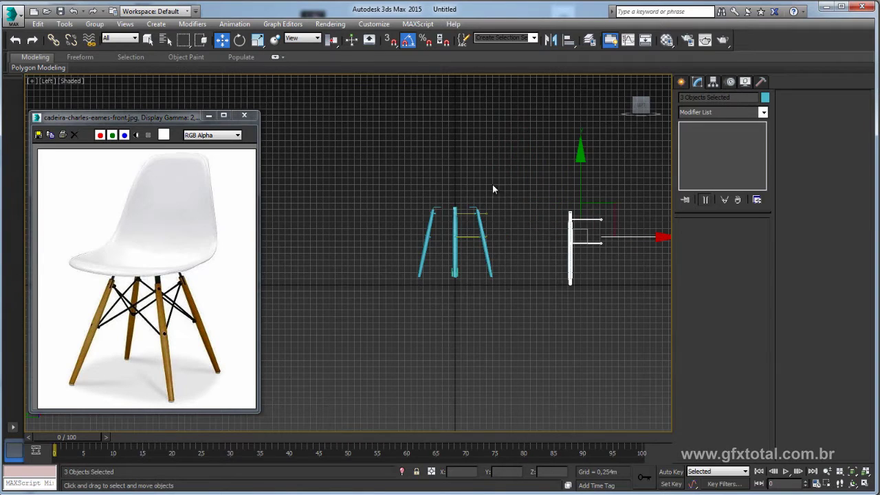
Shift-drag to clone the two brace bars off to the right.
{"action": "left_click", "coordinate": [461, 215]}
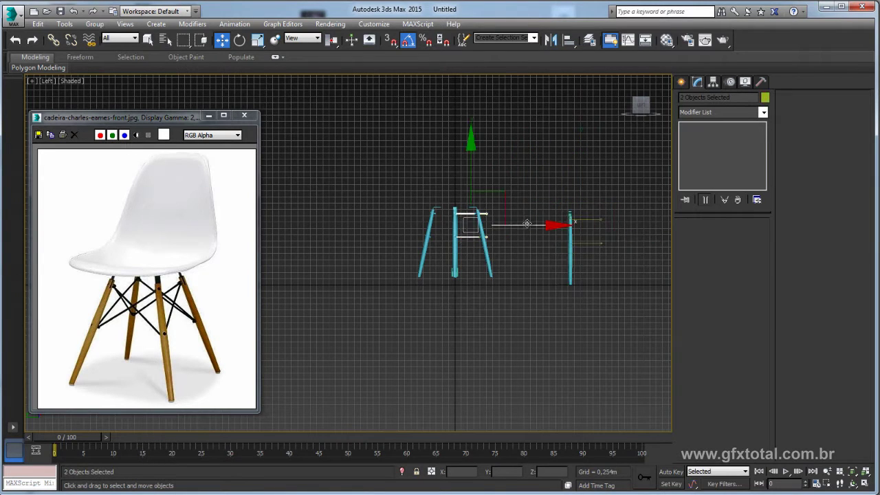
{"action": "left_click_drag", "start_coordinate": [527, 224], "coordinate": [568, 224], "text": "shift"}
{"action": "key", "text": "Return"}
{"action": "scroll", "coordinate": [460, 236], "scroll_direction": "up", "scroll_amount": 2}
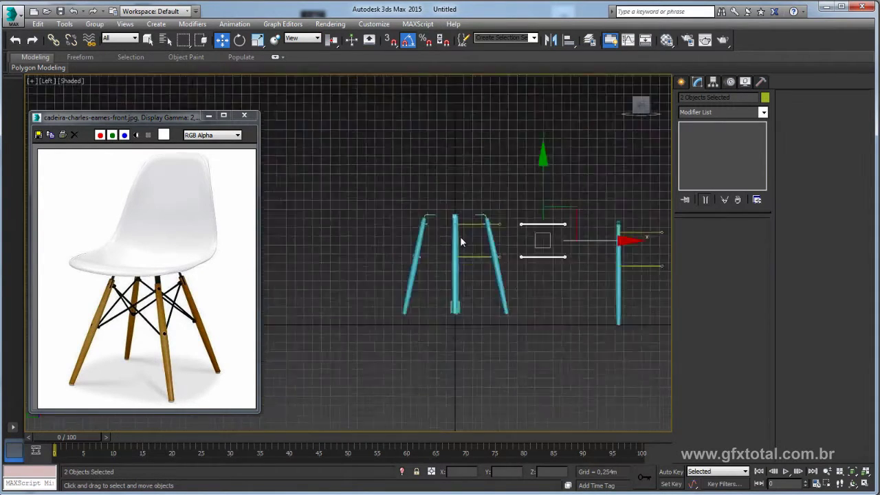
{"action": "scroll", "coordinate": [461, 242], "scroll_direction": "up", "scroll_amount": 2}
{"action": "left_click", "coordinate": [472, 216]}
Rotate the upper brace bar Torus001 40° about Z into a diagonal brace.
{"action": "key", "text": "e"}
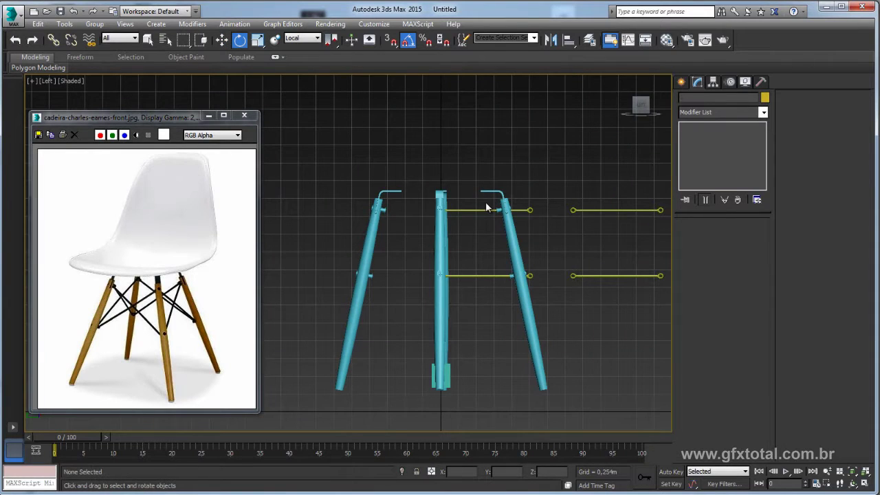
{"action": "left_click", "coordinate": [467, 208]}
{"action": "middle_click_drag", "start_coordinate": [467, 208], "coordinate": [370, 211]}
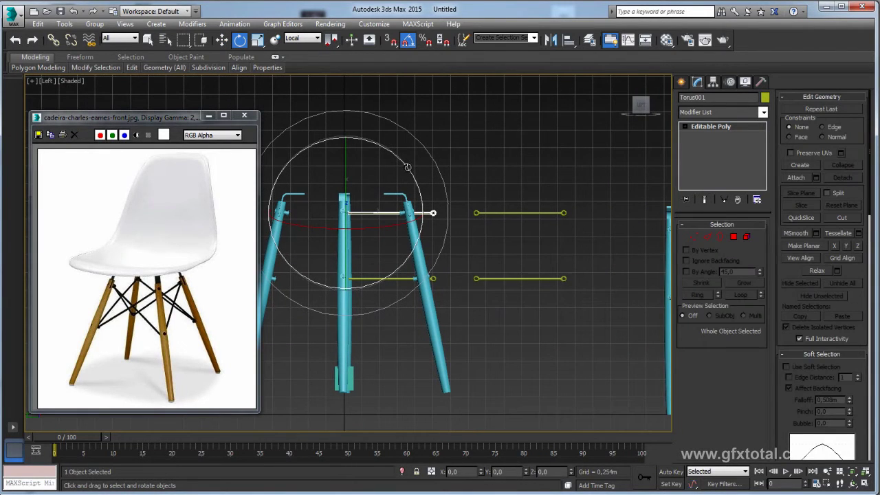
{"action": "left_click_drag", "start_coordinate": [399, 156], "coordinate": [410, 172]}
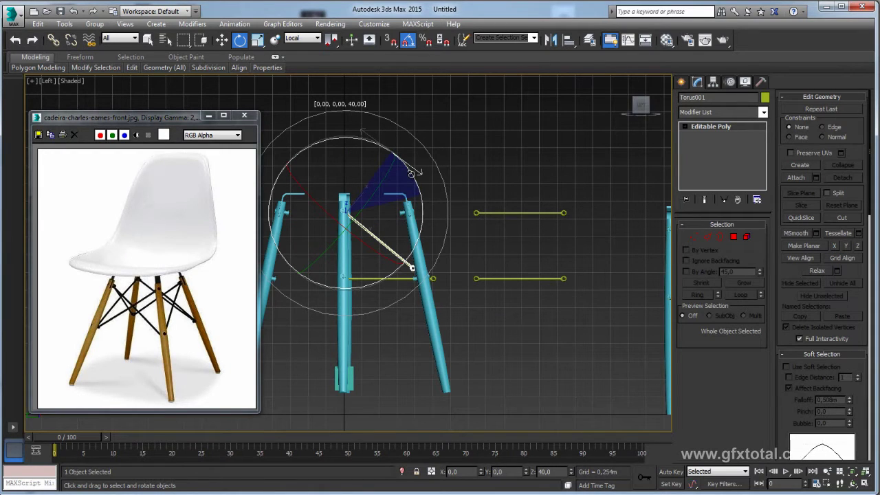
{"action": "left_click_drag", "start_coordinate": [413, 173], "coordinate": [439, 180]}
{"action": "left_click", "coordinate": [515, 212]}
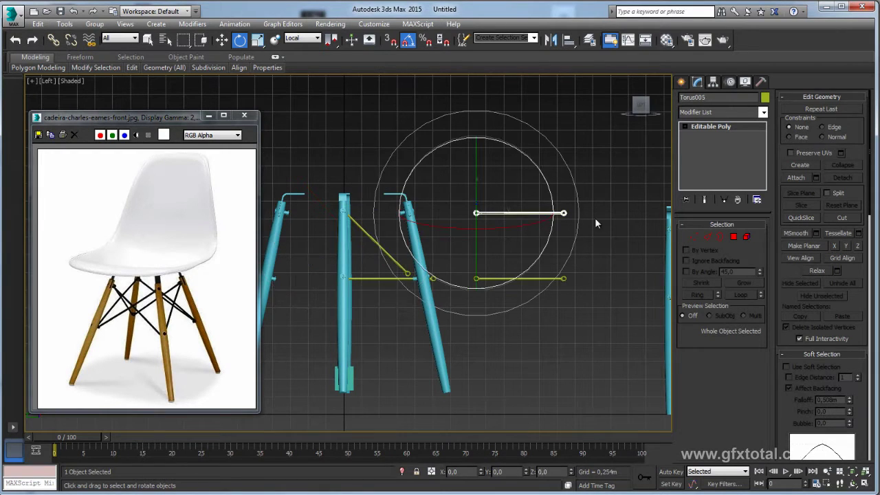
{"action": "left_click", "coordinate": [694, 236]}
{"action": "key", "text": "w"}
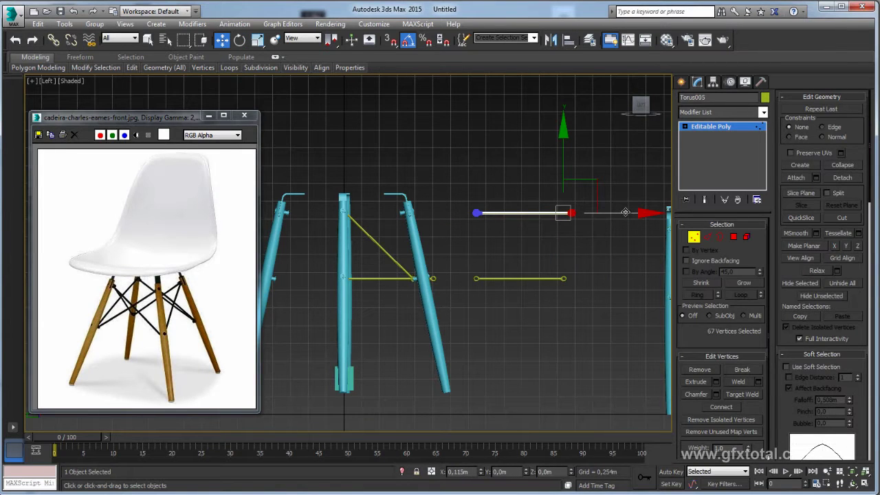
Exit Vertex mode, select Torus001, view it in Perspective and enter Polygon level.
{"action": "scroll", "coordinate": [551, 344], "scroll_direction": "down", "scroll_amount": 1}
{"action": "scroll", "coordinate": [470, 269], "scroll_direction": "up", "scroll_amount": 3}
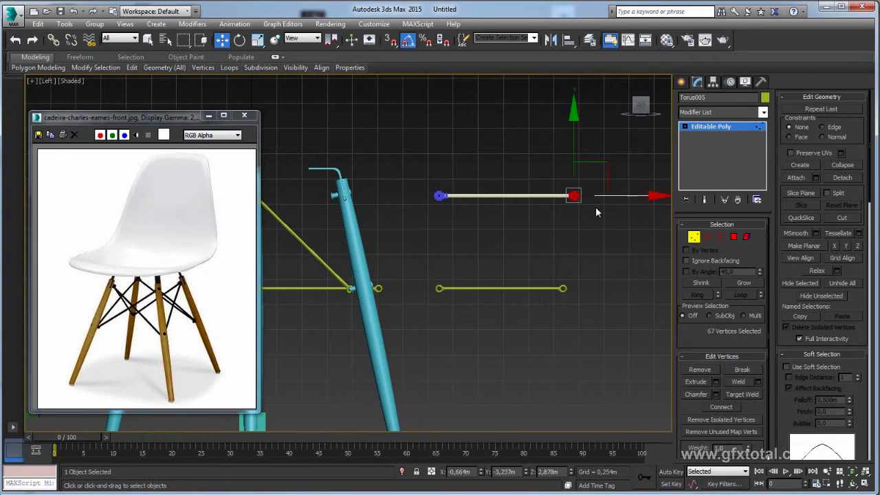
{"action": "middle_click_drag", "start_coordinate": [379, 288], "coordinate": [411, 284]}
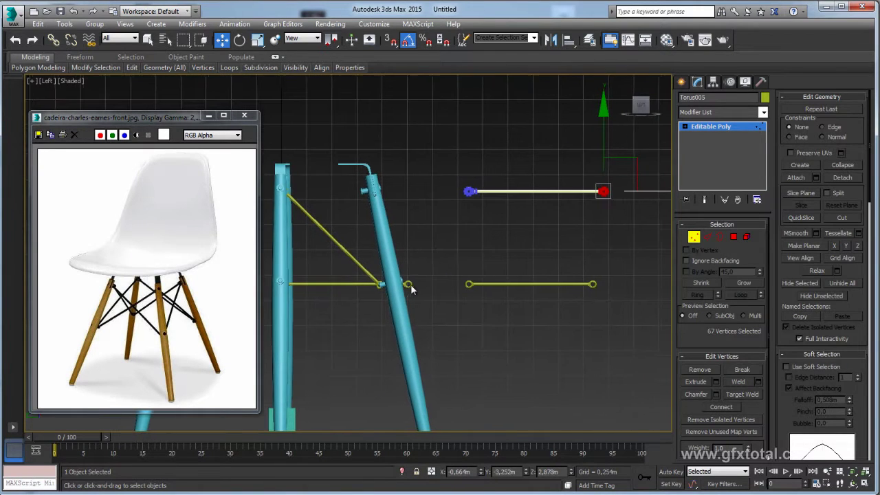
{"action": "left_click", "coordinate": [695, 128]}
{"action": "left_click", "coordinate": [347, 251]}
{"action": "mouse_move", "coordinate": [409, 243]}
{"action": "middle_mouse_down"}
{"action": "mouse_move", "coordinate": [425, 246]}
{"action": "mouse_move", "coordinate": [446, 278]}
{"action": "mouse_move", "coordinate": [458, 272]}
{"action": "middle_mouse_up"}
{"action": "key", "text": "p"}
{"action": "left_click", "coordinate": [694, 236]}
{"action": "middle_click_drag", "start_coordinate": [501, 231], "coordinate": [496, 202], "text": "alt"}
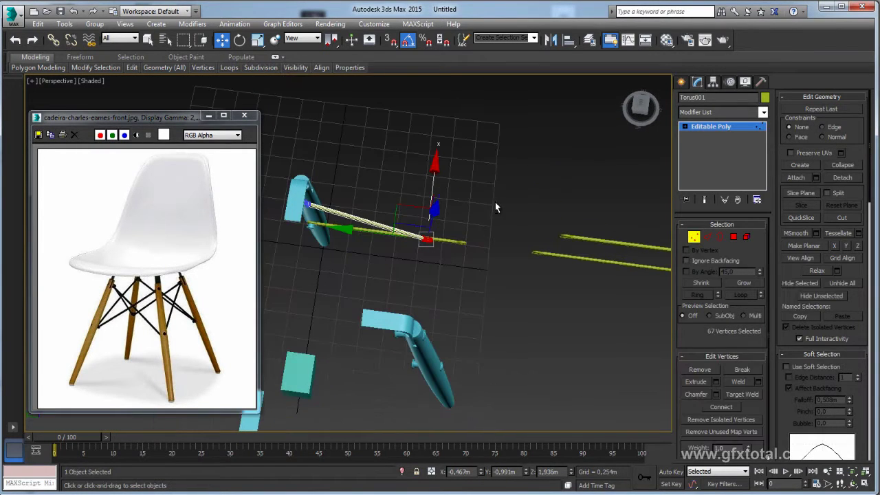
{"action": "left_click", "coordinate": [734, 236]}
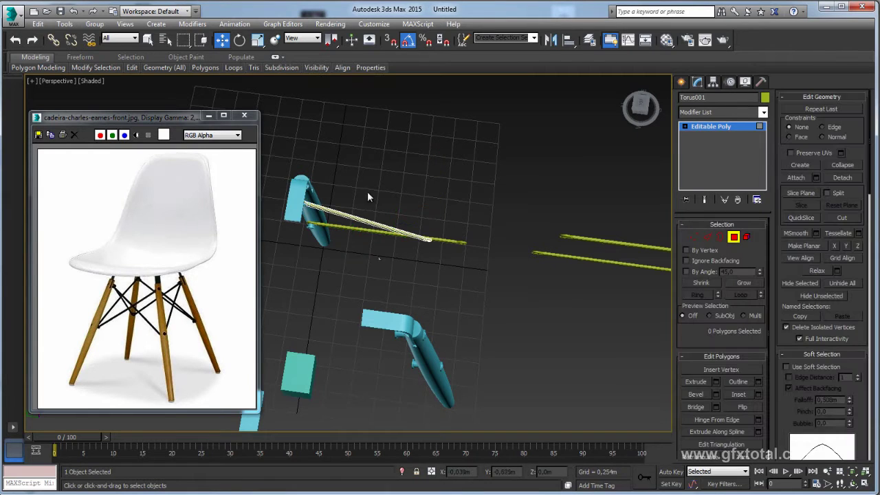
In Element mode, select the ring end of the brace rod.
{"action": "middle_click_drag", "start_coordinate": [457, 260], "coordinate": [482, 207], "text": "alt"}
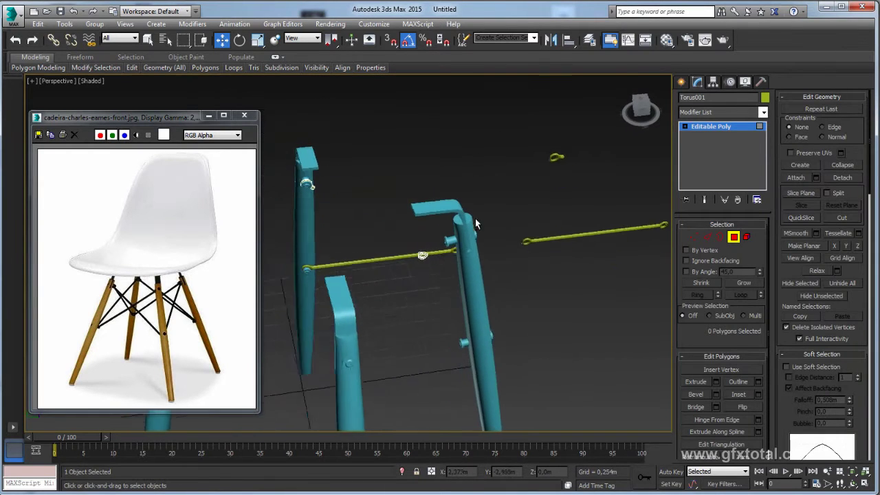
{"action": "left_click", "coordinate": [747, 237]}
{"action": "left_click", "coordinate": [454, 251]}
{"action": "middle_click_drag", "start_coordinate": [484, 260], "coordinate": [428, 265], "text": "alt"}
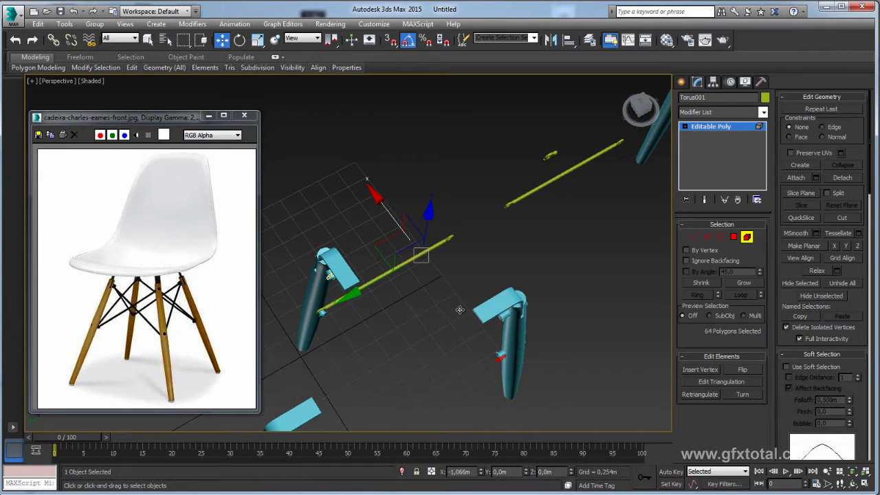
{"action": "middle_click_drag", "start_coordinate": [460, 310], "coordinate": [554, 352], "text": "alt"}
{"action": "scroll", "coordinate": [536, 353], "scroll_direction": "up", "scroll_amount": 2}
{"action": "scroll", "coordinate": [509, 340], "scroll_direction": "up", "scroll_amount": 3}
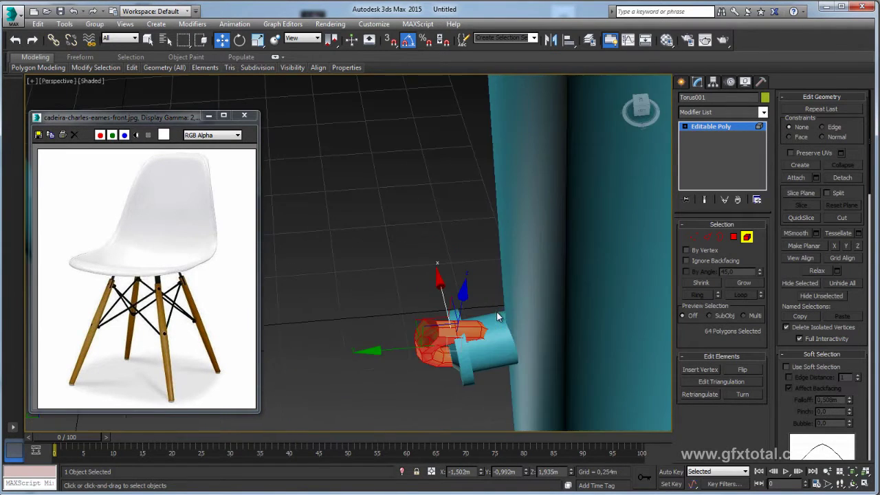
{"action": "middle_click_drag", "start_coordinate": [496, 316], "coordinate": [481, 330], "text": "alt"}
Rotate the ring end -90° about Z, move it onto the leg peg, and select its open border.
{"action": "key", "text": "e"}
{"action": "mouse_move", "coordinate": [434, 426]}
{"action": "middle_mouse_down"}
{"action": "mouse_move", "coordinate": [453, 348]}
{"action": "mouse_move", "coordinate": [454, 378]}
{"action": "middle_mouse_up"}
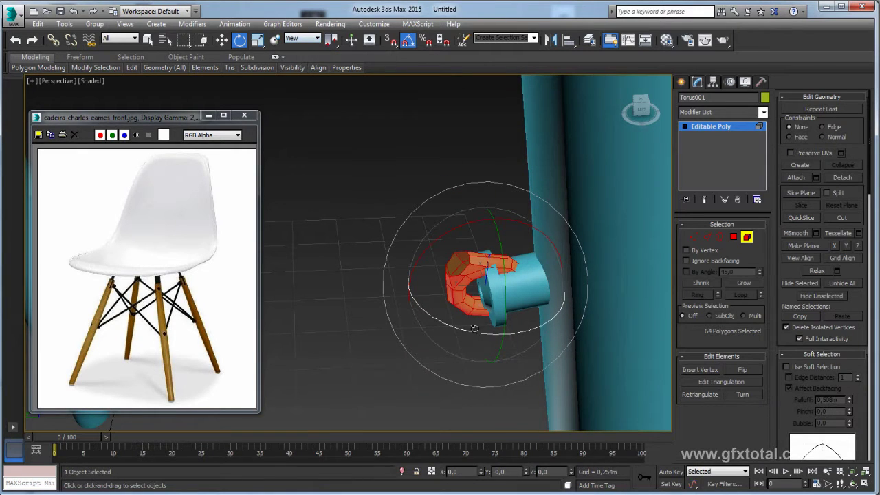
{"action": "left_click_drag", "start_coordinate": [481, 335], "coordinate": [431, 337]}
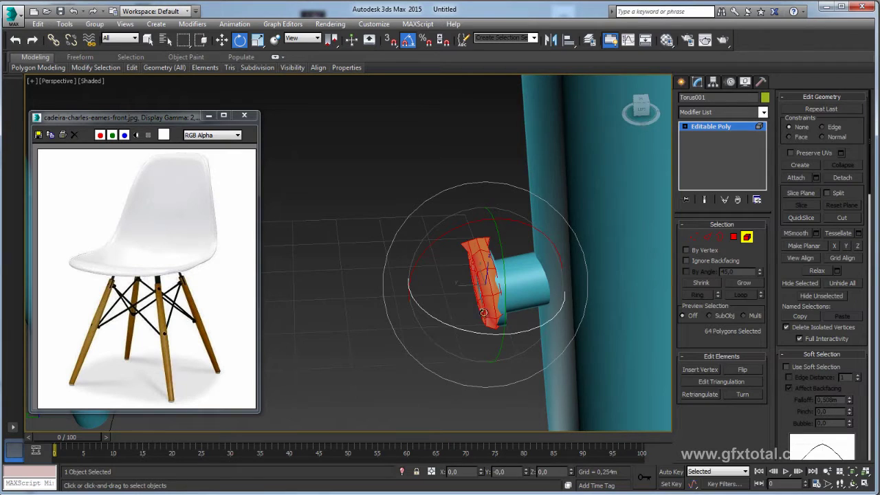
{"action": "key", "text": "w"}
{"action": "middle_click_drag", "start_coordinate": [429, 288], "coordinate": [457, 257], "text": "alt"}
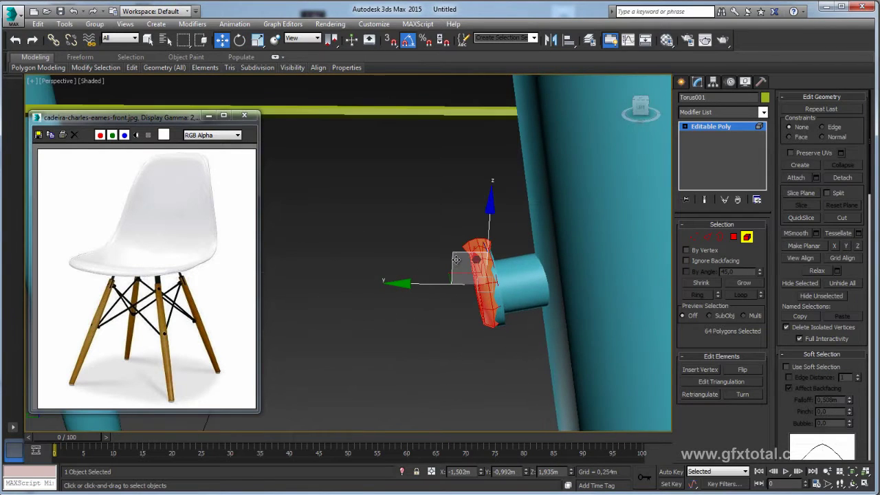
{"action": "left_click_drag", "start_coordinate": [457, 257], "coordinate": [476, 251]}
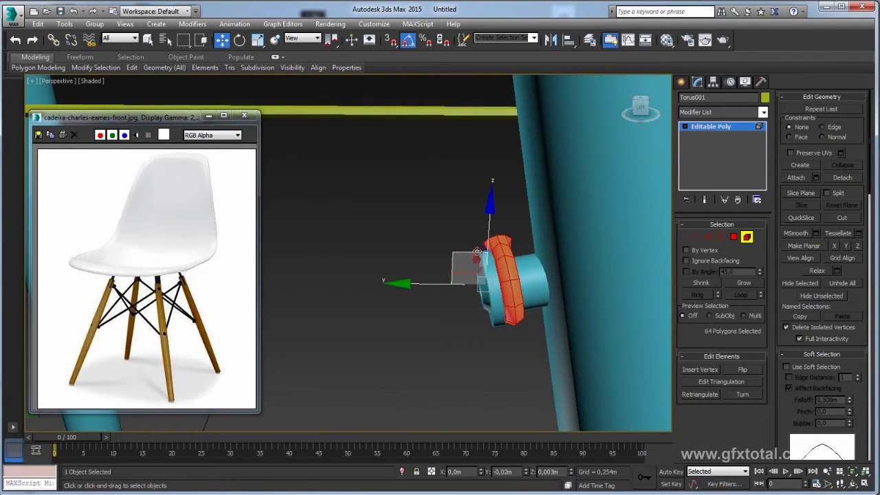
{"action": "middle_click_drag", "start_coordinate": [477, 251], "coordinate": [515, 283], "text": "alt"}
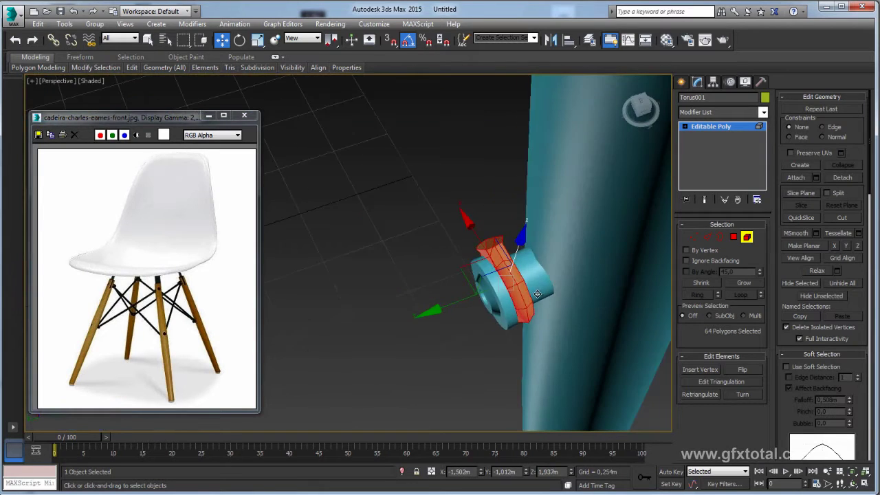
{"action": "left_click", "coordinate": [720, 236]}
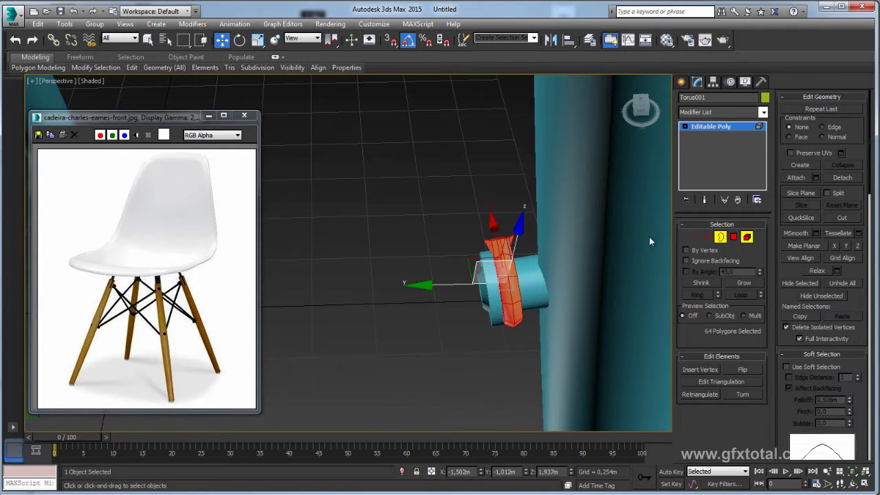
{"action": "left_click", "coordinate": [496, 242]}
Bridge the two selected borders to join the ring end to the rod.
{"action": "scroll", "coordinate": [437, 204], "scroll_direction": "down", "scroll_amount": 5}
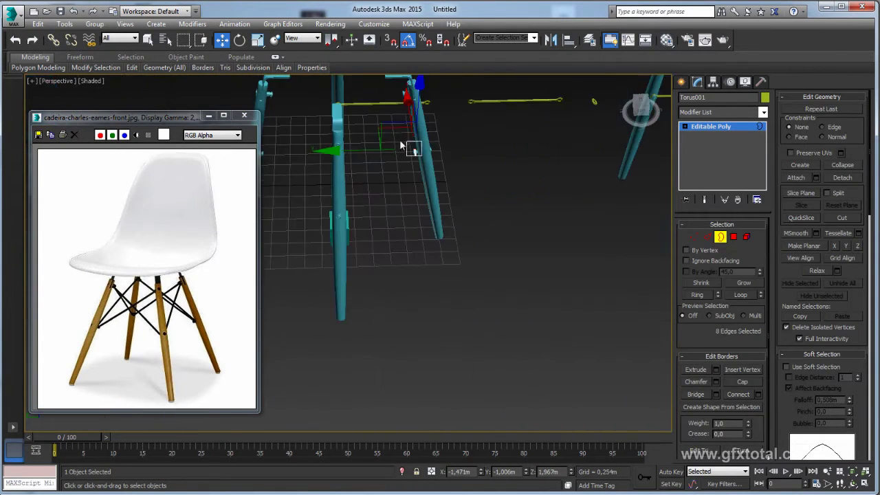
{"action": "scroll", "coordinate": [426, 196], "scroll_direction": "down", "scroll_amount": 3}
{"action": "middle_click_drag", "start_coordinate": [392, 178], "coordinate": [460, 218], "text": "alt"}
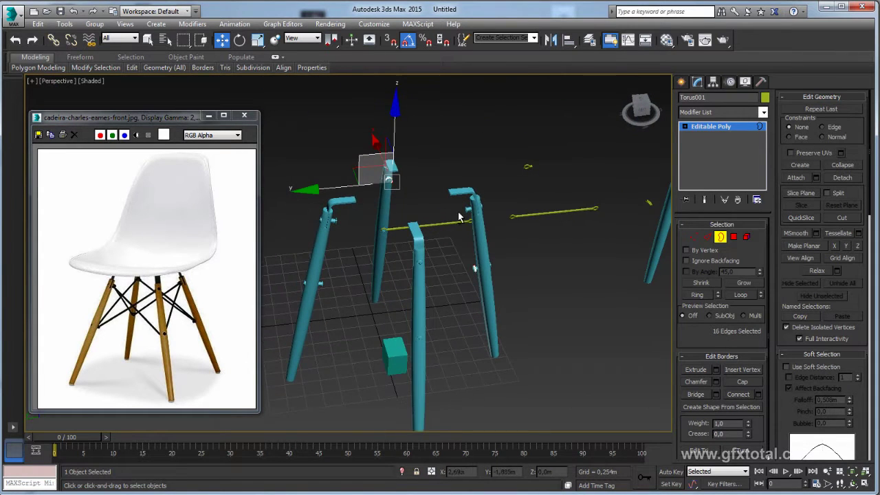
{"action": "left_click", "coordinate": [696, 395]}
{"action": "mouse_move", "coordinate": [619, 344]}
{"action": "middle_mouse_down", "text": "alt"}
{"action": "mouse_move", "coordinate": [546, 293]}
{"action": "mouse_move", "coordinate": [535, 320]}
{"action": "mouse_move", "coordinate": [520, 263]}
{"action": "middle_mouse_up", "text": "alt"}
{"action": "scroll", "coordinate": [446, 238], "scroll_direction": "up", "scroll_amount": 8}
{"action": "scroll", "coordinate": [446, 238], "scroll_direction": "down", "scroll_amount": 3}
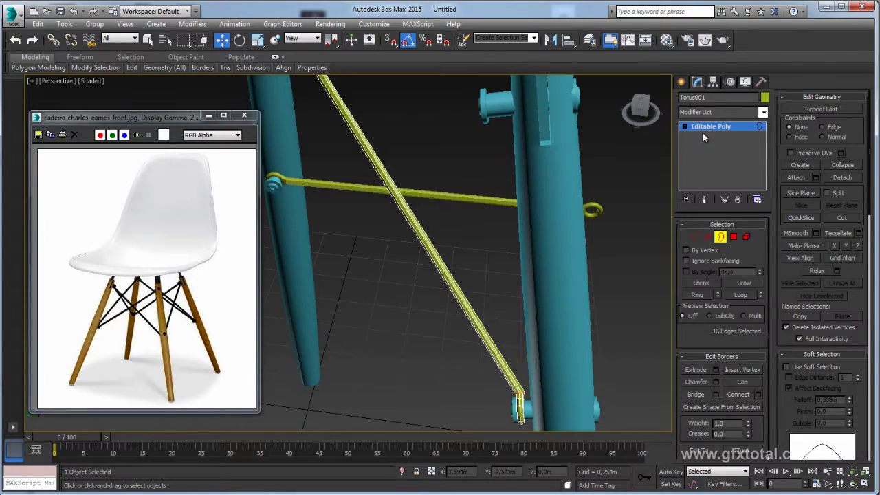
{"action": "left_click", "coordinate": [702, 132]}
Select Torus002, trial-delete its bar polygons, then undo and exit Polygon mode.
{"action": "left_click", "coordinate": [446, 204]}
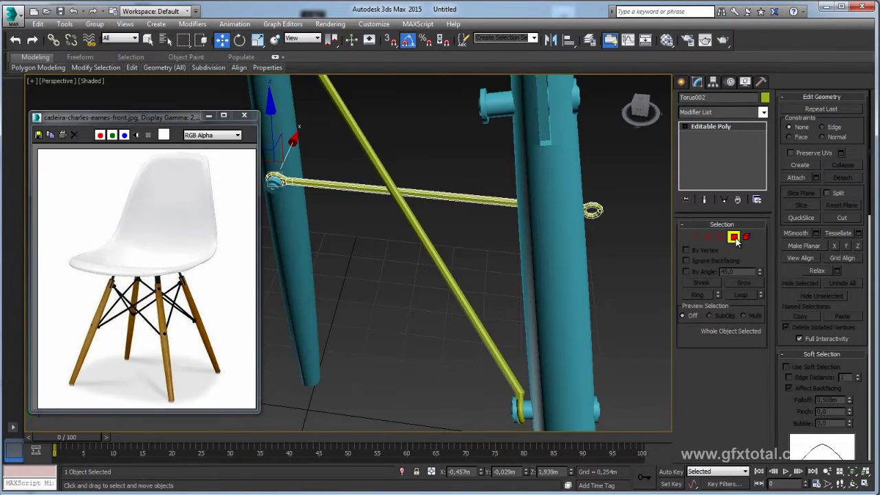
{"action": "left_click", "coordinate": [734, 237]}
{"action": "left_click", "coordinate": [434, 196]}
{"action": "key", "text": "Delete"}
{"action": "middle_click_drag", "start_coordinate": [413, 208], "coordinate": [416, 215]}
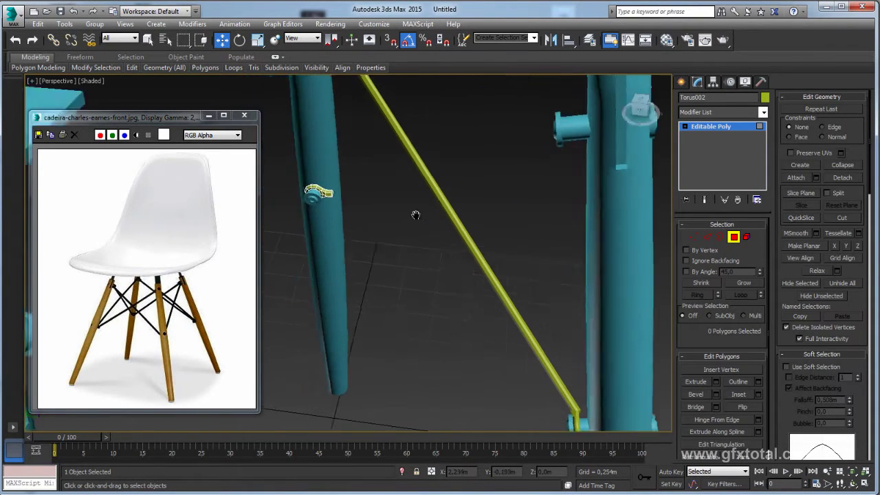
{"action": "scroll", "coordinate": [415, 215], "scroll_direction": "down", "scroll_amount": 2}
{"action": "key", "text": "ctrl+z"}
{"action": "scroll", "coordinate": [458, 201], "scroll_direction": "down", "scroll_amount": 2}
{"action": "scroll", "coordinate": [466, 240], "scroll_direction": "down", "scroll_amount": 2}
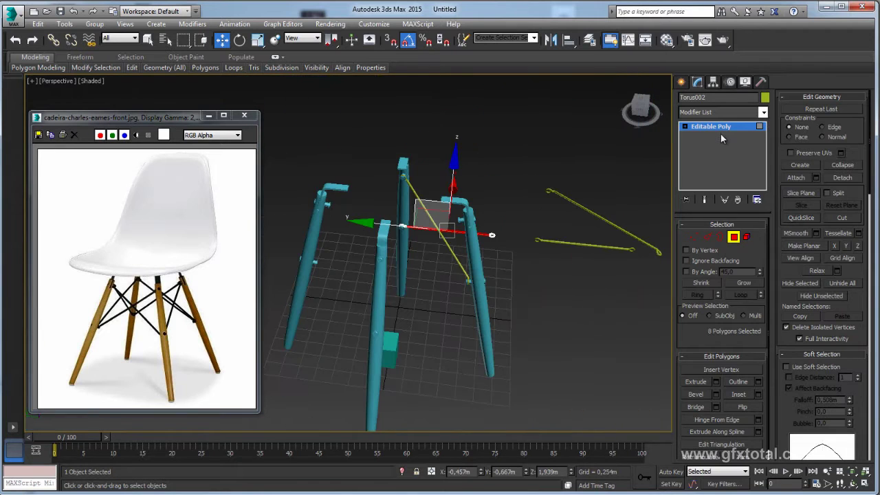
{"action": "left_click", "coordinate": [718, 126]}
In Left view, rotate Torus002 -45° about Z to run diagonally up to the right leg.
{"action": "key", "text": "l"}
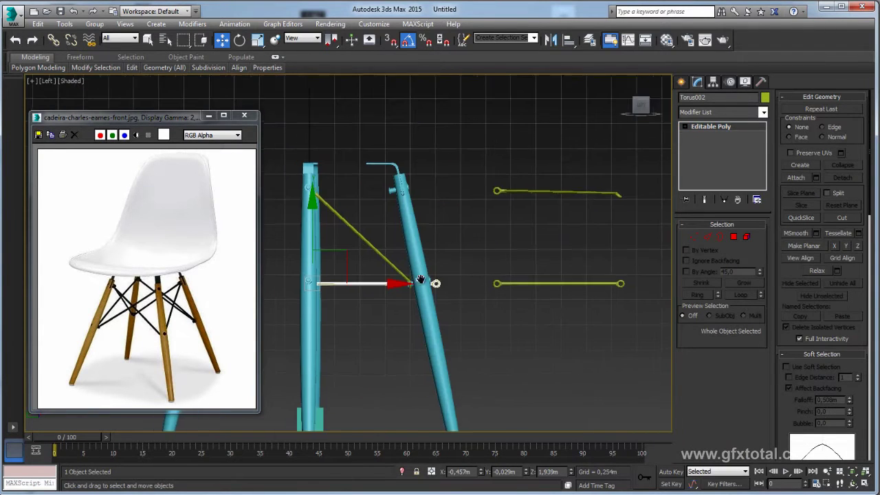
{"action": "key", "text": "e"}
{"action": "left_click_drag", "start_coordinate": [421, 236], "coordinate": [485, 213]}
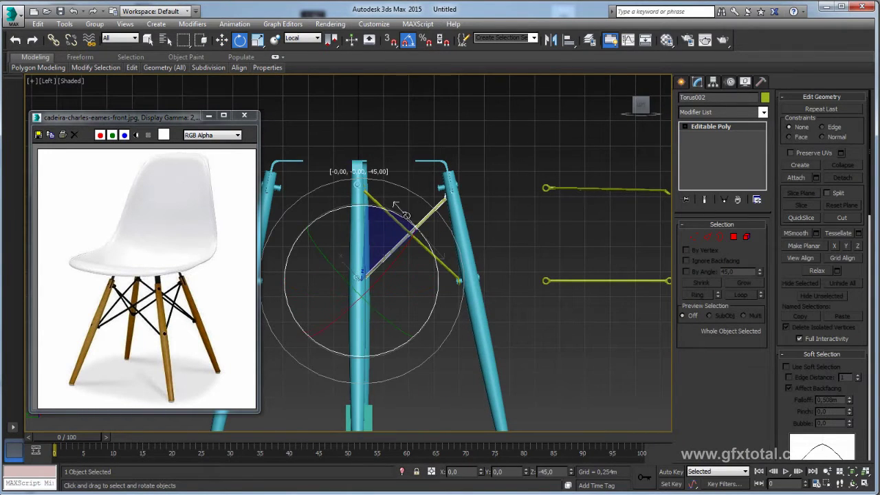
{"action": "scroll", "coordinate": [455, 197], "scroll_direction": "up", "scroll_amount": 5}
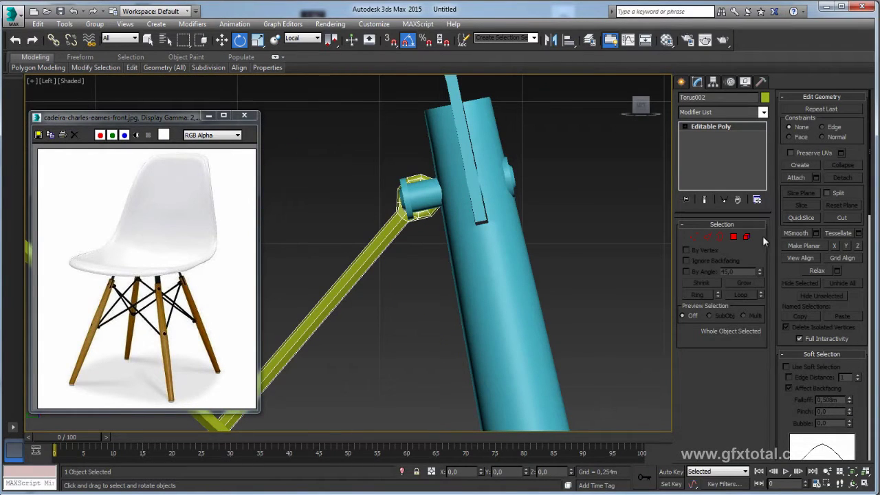
Delete the rod's straight bar polygons and select its end ring element.
{"action": "left_click", "coordinate": [734, 237]}
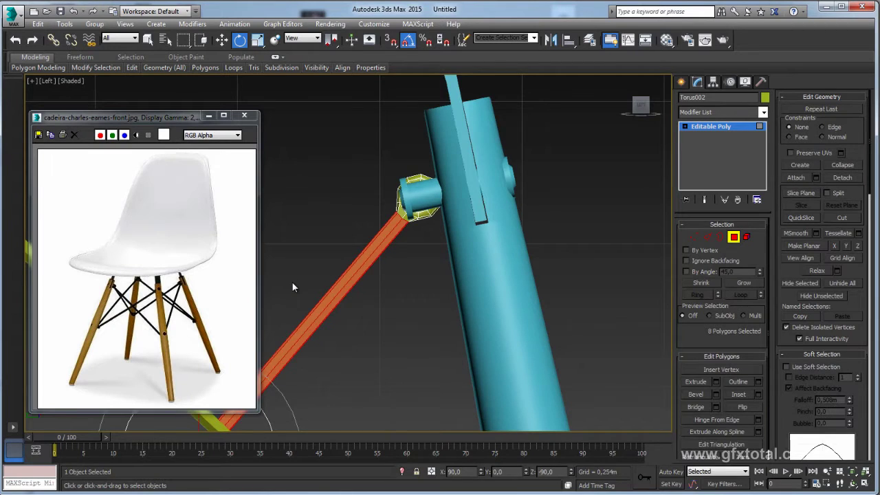
{"action": "key", "text": "Delete"}
{"action": "left_click", "coordinate": [747, 238]}
{"action": "left_click", "coordinate": [418, 196]}
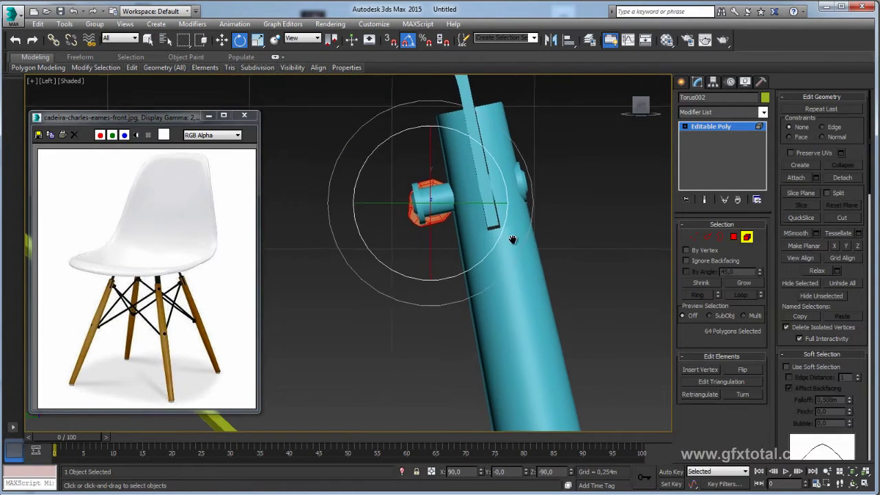
{"action": "key", "text": "p"}
{"action": "mouse_move", "coordinate": [524, 252]}
{"action": "middle_mouse_down", "text": "alt"}
{"action": "mouse_move", "coordinate": [586, 236]}
{"action": "mouse_move", "coordinate": [566, 309]}
{"action": "mouse_move", "coordinate": [623, 345]}
{"action": "mouse_move", "coordinate": [413, 289]}
{"action": "middle_mouse_up", "text": "alt"}
{"action": "scroll", "coordinate": [587, 242], "scroll_direction": "up", "scroll_amount": 3}
{"action": "scroll", "coordinate": [585, 246], "scroll_direction": "down", "scroll_amount": 6}
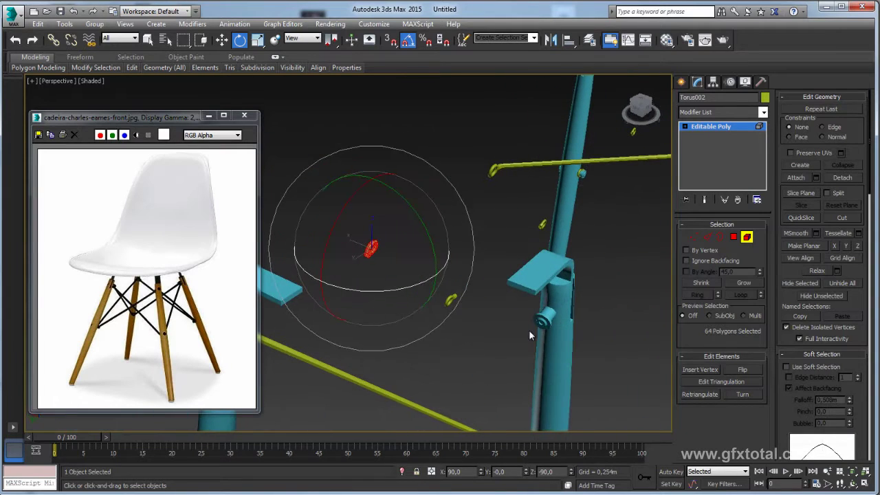
Rotate the end ring -90° on Z and nudge it along X onto the leg's pin.
{"action": "key", "text": "w"}
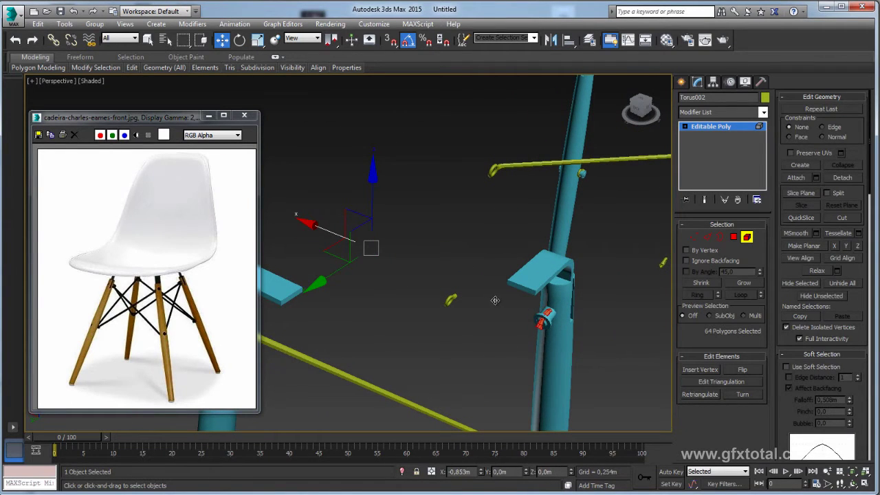
{"action": "key", "text": "z"}
{"action": "key", "text": "e"}
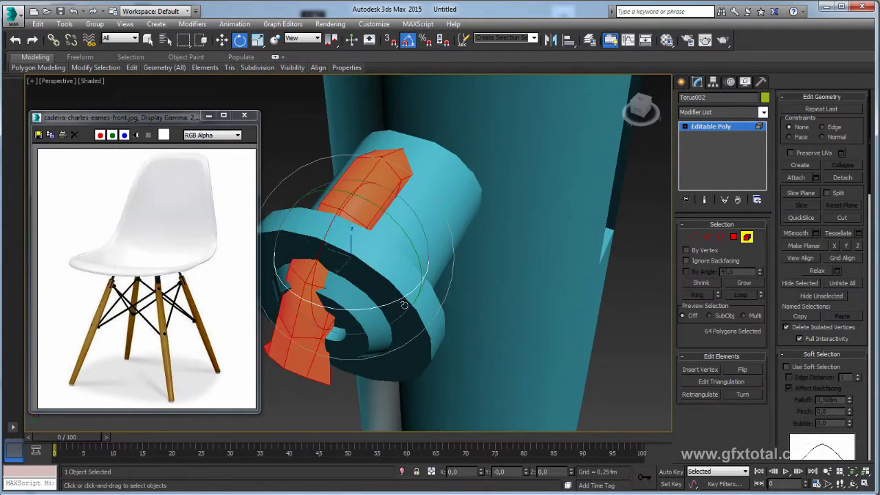
{"action": "left_click_drag", "start_coordinate": [377, 308], "coordinate": [330, 311]}
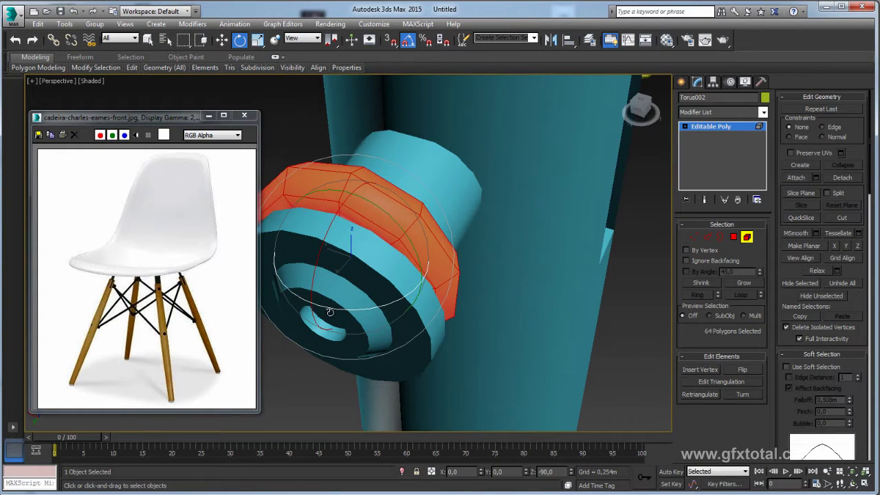
{"action": "mouse_move", "coordinate": [440, 308]}
{"action": "middle_mouse_down", "text": "alt"}
{"action": "mouse_move", "coordinate": [465, 310]}
{"action": "mouse_move", "coordinate": [490, 335]}
{"action": "middle_mouse_up", "text": "alt"}
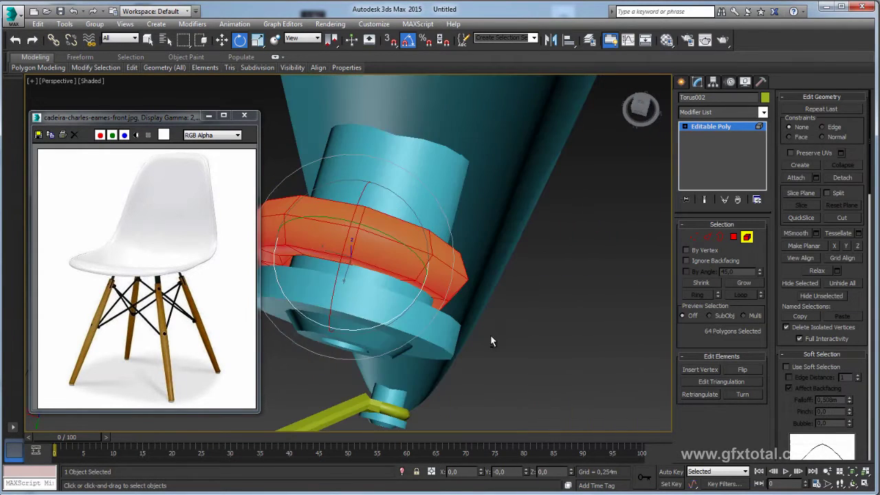
{"action": "key", "text": "w"}
{"action": "left_click_drag", "start_coordinate": [295, 244], "coordinate": [310, 246]}
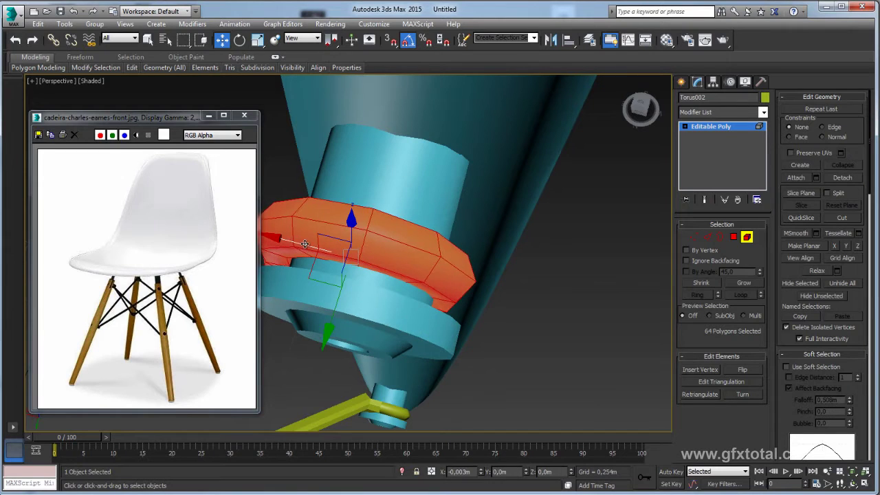
{"action": "middle_click_drag", "start_coordinate": [309, 246], "coordinate": [335, 286], "text": "alt"}
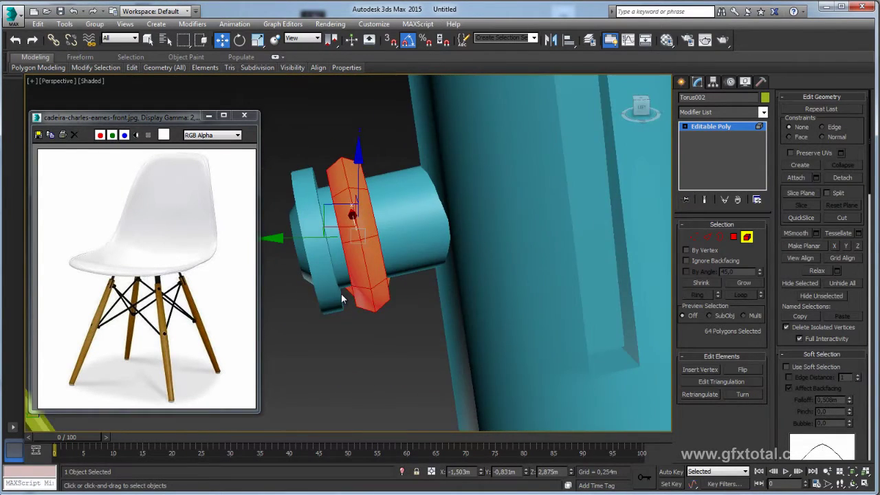
{"action": "scroll", "coordinate": [342, 295], "scroll_direction": "down", "scroll_amount": 5}
{"action": "mouse_move", "coordinate": [342, 296]}
{"action": "middle_mouse_down", "text": "alt"}
{"action": "mouse_move", "coordinate": [506, 248]}
{"action": "mouse_move", "coordinate": [589, 245]}
{"action": "middle_mouse_up", "text": "alt"}
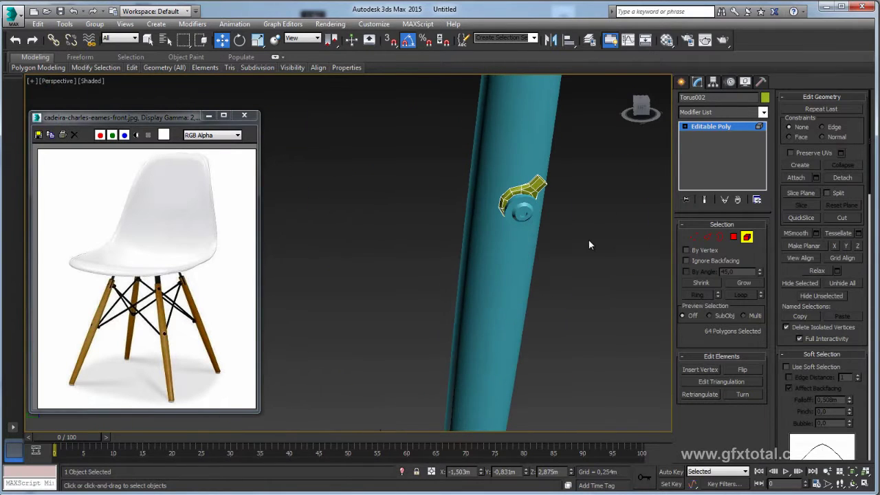
{"action": "left_click", "coordinate": [720, 236]}
Region-select both ring borders and Bridge them into a new straight bar between the legs.
{"action": "scroll", "coordinate": [435, 248], "scroll_direction": "down", "scroll_amount": 5}
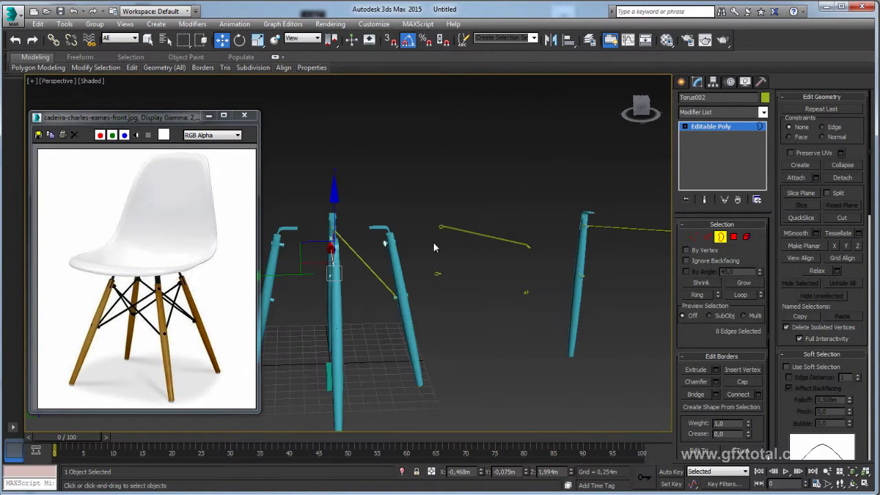
{"action": "mouse_move", "coordinate": [434, 247]}
{"action": "middle_mouse_down", "text": "alt"}
{"action": "mouse_move", "coordinate": [453, 255]}
{"action": "mouse_move", "coordinate": [420, 272]}
{"action": "middle_mouse_up", "text": "alt"}
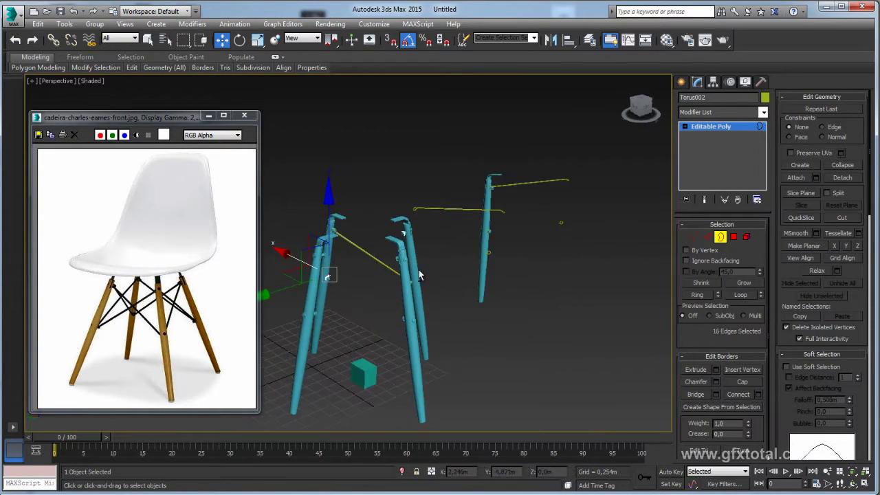
{"action": "left_click_drag", "start_coordinate": [313, 263], "coordinate": [318, 264]}
{"action": "mouse_move", "coordinate": [553, 340]}
{"action": "middle_mouse_down", "text": "alt"}
{"action": "mouse_move", "coordinate": [420, 333]}
{"action": "mouse_move", "coordinate": [481, 296]}
{"action": "middle_mouse_up", "text": "alt"}
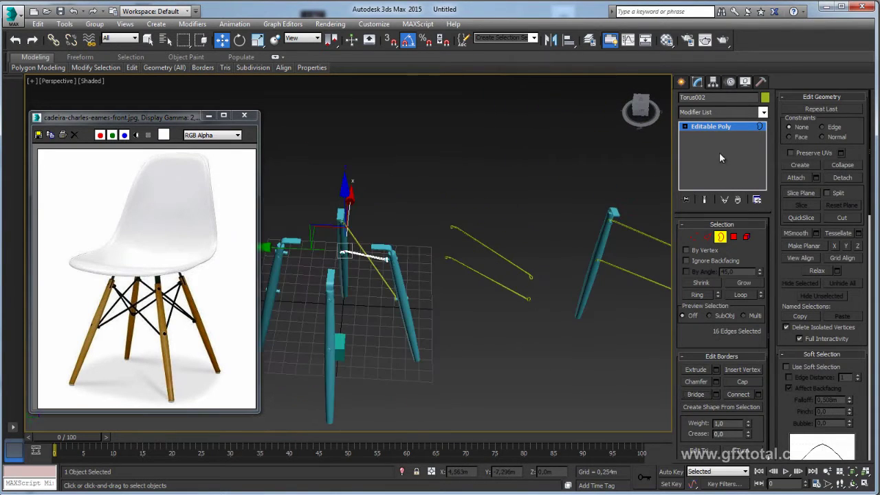
{"action": "key", "text": "2"}
{"action": "scroll", "coordinate": [400, 251], "scroll_direction": "up", "scroll_amount": 3}
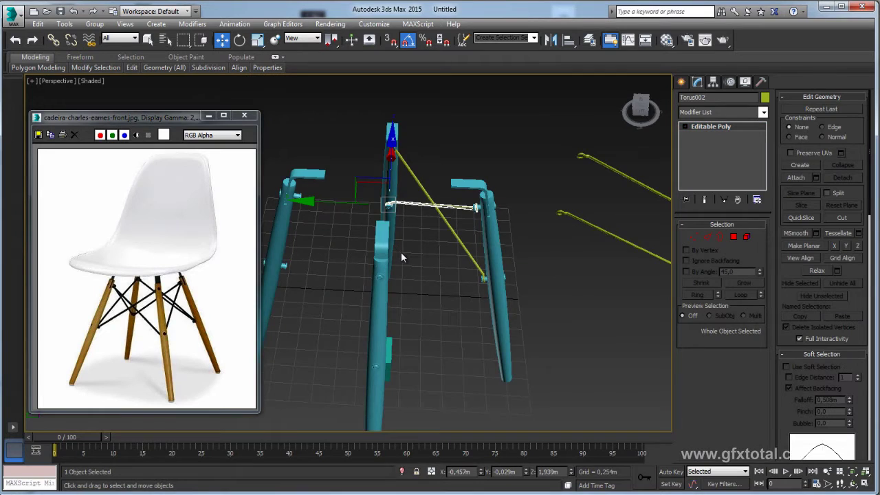
{"action": "mouse_move", "coordinate": [400, 252]}
{"action": "middle_mouse_down", "text": "alt"}
{"action": "mouse_move", "coordinate": [421, 245]}
{"action": "mouse_move", "coordinate": [450, 253]}
{"action": "mouse_move", "coordinate": [448, 287]}
{"action": "mouse_move", "coordinate": [448, 250]}
{"action": "mouse_move", "coordinate": [500, 252]}
{"action": "mouse_move", "coordinate": [406, 285]}
{"action": "mouse_move", "coordinate": [467, 289]}
{"action": "mouse_move", "coordinate": [690, 208]}
{"action": "middle_mouse_up", "text": "alt"}
{"action": "scroll", "coordinate": [399, 288], "scroll_direction": "up", "scroll_amount": 3}
{"action": "scroll", "coordinate": [395, 303], "scroll_direction": "up", "scroll_amount": 2}
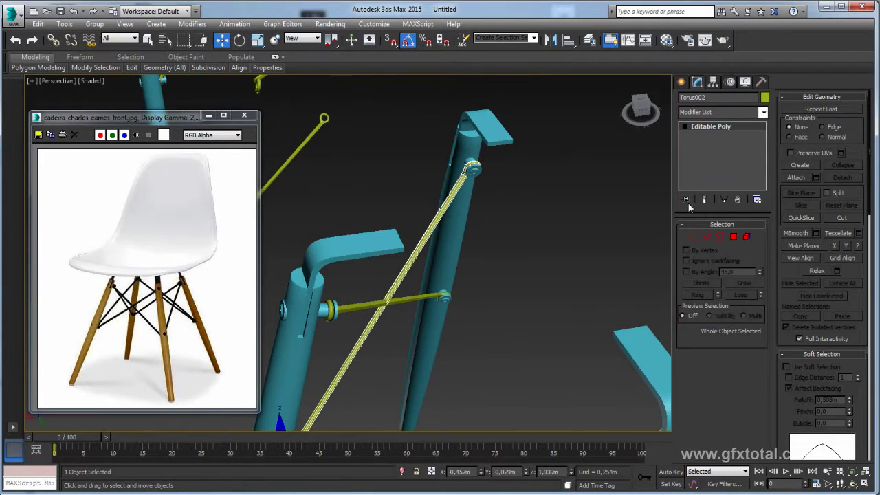
Select the other end ring's polygons and slide them along the rod against the leg.
{"action": "left_click", "coordinate": [734, 237]}
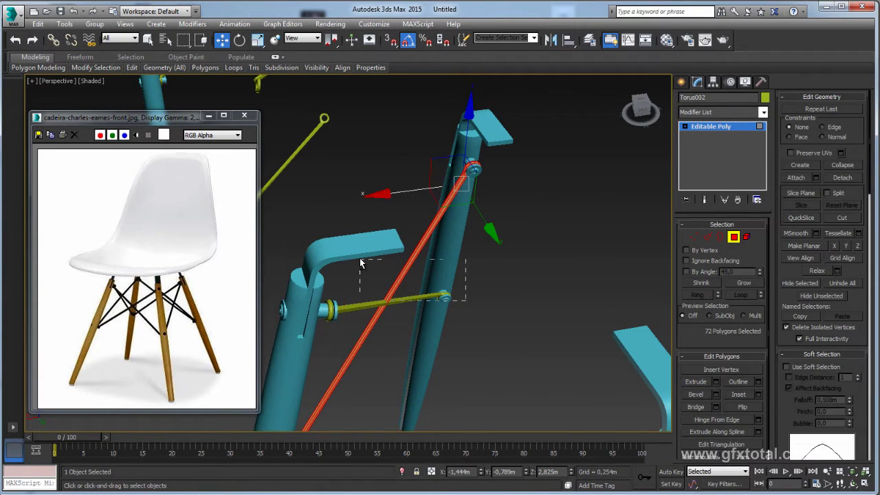
{"action": "left_click_drag", "start_coordinate": [360, 264], "coordinate": [359, 262], "text": "alt"}
{"action": "mouse_move", "coordinate": [359, 262]}
{"action": "middle_mouse_down", "text": "alt"}
{"action": "mouse_move", "coordinate": [482, 228]}
{"action": "mouse_move", "coordinate": [390, 215]}
{"action": "mouse_move", "coordinate": [365, 172]}
{"action": "middle_mouse_up", "text": "alt"}
{"action": "scroll", "coordinate": [475, 220], "scroll_direction": "up", "scroll_amount": 3}
{"action": "left_click_drag", "start_coordinate": [365, 172], "coordinate": [378, 161]}
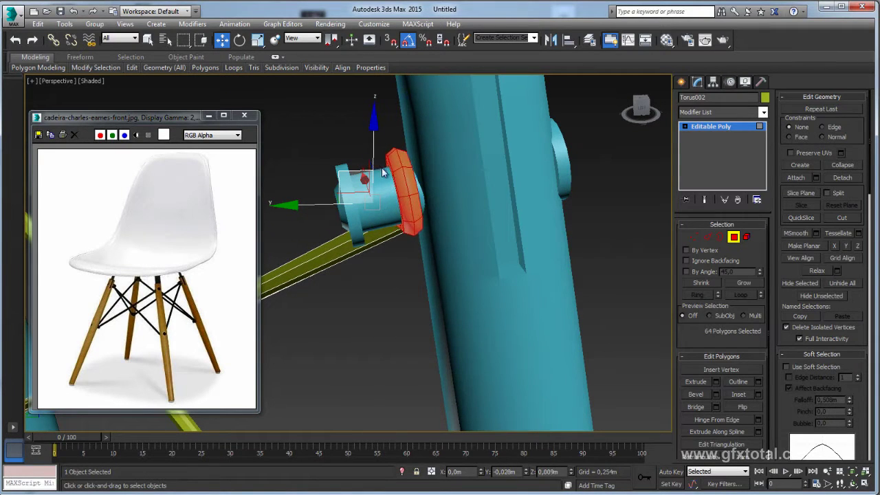
{"action": "middle_click_drag", "start_coordinate": [383, 172], "coordinate": [404, 147], "text": "alt"}
{"action": "left_click_drag", "start_coordinate": [403, 148], "coordinate": [404, 142]}
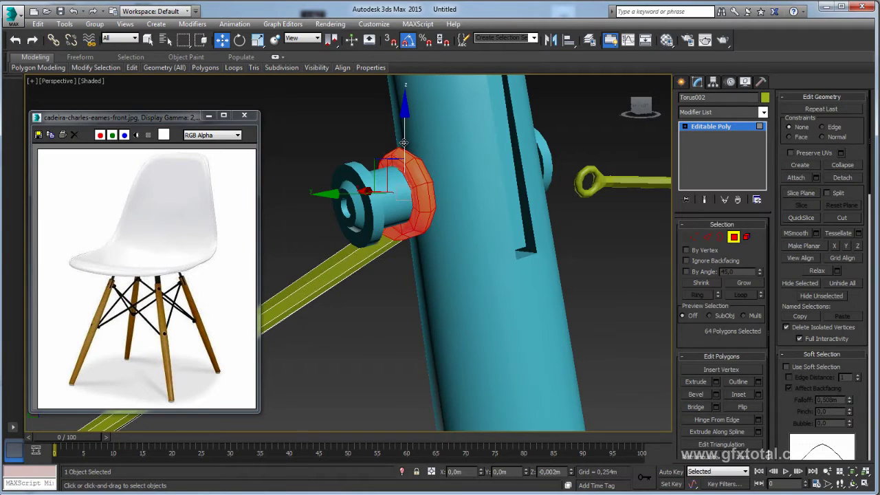
{"action": "mouse_move", "coordinate": [404, 143]}
{"action": "middle_mouse_down", "text": "alt"}
{"action": "mouse_move", "coordinate": [440, 177]}
{"action": "mouse_move", "coordinate": [438, 151]}
{"action": "middle_mouse_up", "text": "alt"}
Tilt the ring -20° on Y, shift it onto the peg, and exit Polygon mode.
{"action": "key", "text": "e"}
{"action": "left_click_drag", "start_coordinate": [465, 152], "coordinate": [463, 161]}
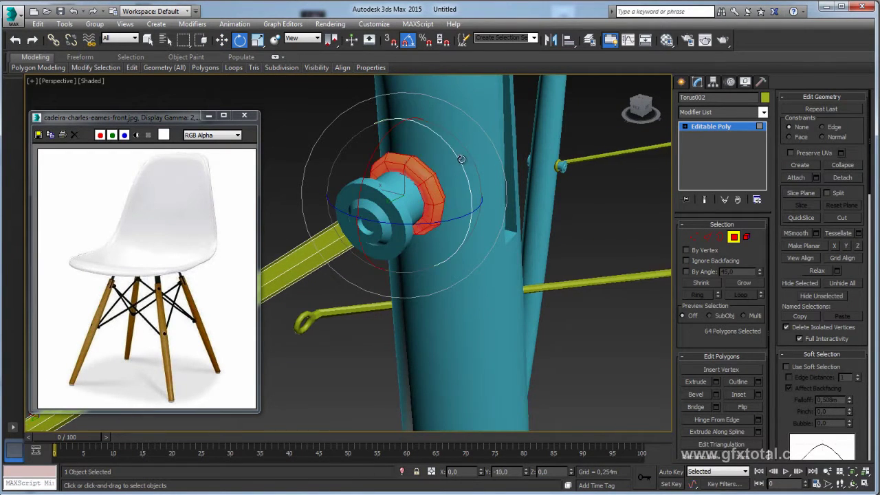
{"action": "middle_click_drag", "start_coordinate": [458, 183], "coordinate": [424, 179], "text": "alt"}
{"action": "key", "text": "w"}
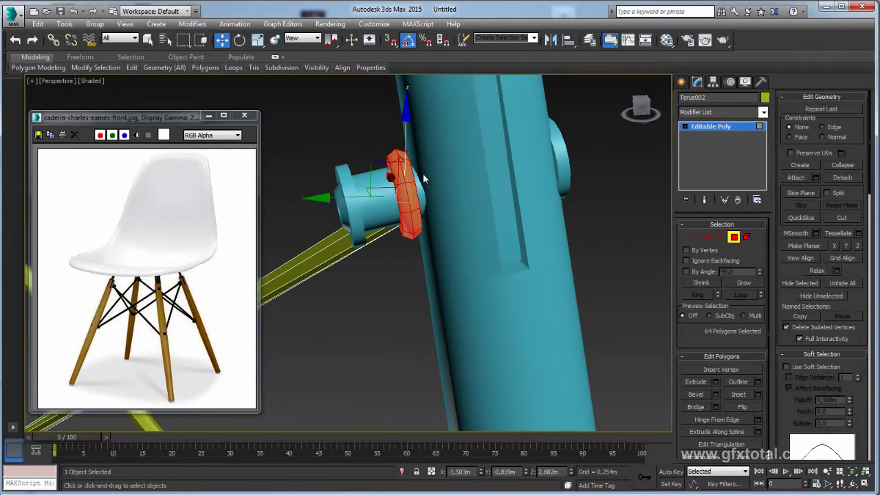
{"action": "left_click_drag", "start_coordinate": [387, 177], "coordinate": [385, 180]}
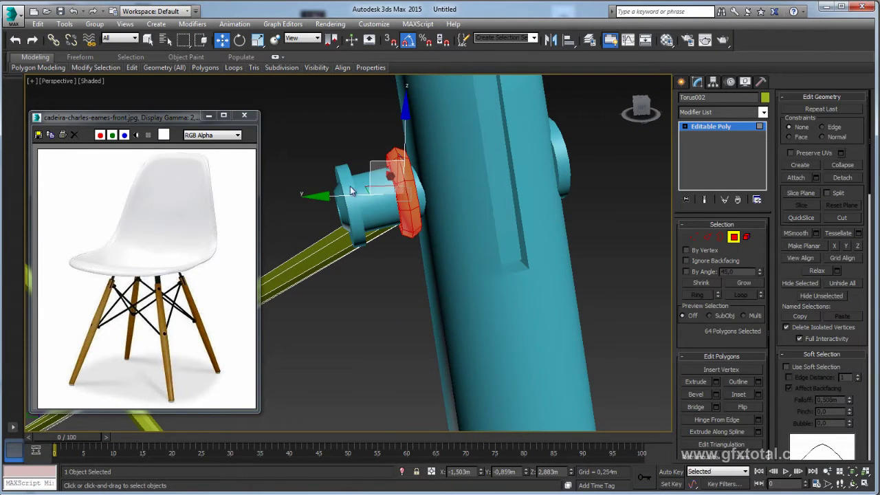
{"action": "mouse_move", "coordinate": [385, 180]}
{"action": "middle_mouse_down", "text": "alt"}
{"action": "mouse_move", "coordinate": [413, 223]}
{"action": "mouse_move", "coordinate": [523, 290]}
{"action": "mouse_move", "coordinate": [507, 186]}
{"action": "mouse_move", "coordinate": [463, 209]}
{"action": "mouse_move", "coordinate": [452, 247]}
{"action": "mouse_move", "coordinate": [413, 249]}
{"action": "mouse_move", "coordinate": [400, 225]}
{"action": "middle_mouse_up", "text": "alt"}
{"action": "scroll", "coordinate": [413, 222], "scroll_direction": "down", "scroll_amount": 5}
{"action": "scroll", "coordinate": [412, 222], "scroll_direction": "up", "scroll_amount": 3}
{"action": "key", "text": "4"}
{"action": "scroll", "coordinate": [399, 220], "scroll_direction": "up", "scroll_amount": 3}
{"action": "scroll", "coordinate": [399, 218], "scroll_direction": "up", "scroll_amount": 3}
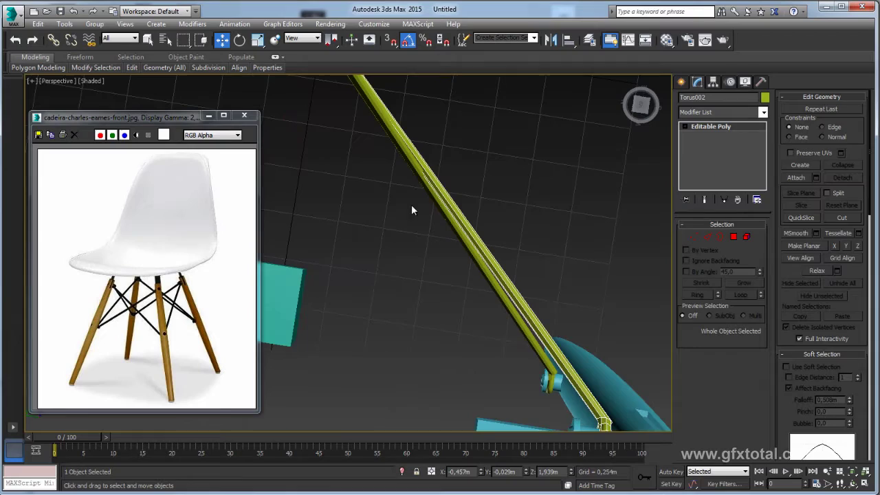
Convert the two crossing wire bars to Editable Poly.
{"action": "left_click", "coordinate": [432, 163], "text": "ctrl"}
{"action": "middle_click_drag", "start_coordinate": [431, 163], "coordinate": [471, 151], "text": "alt"}
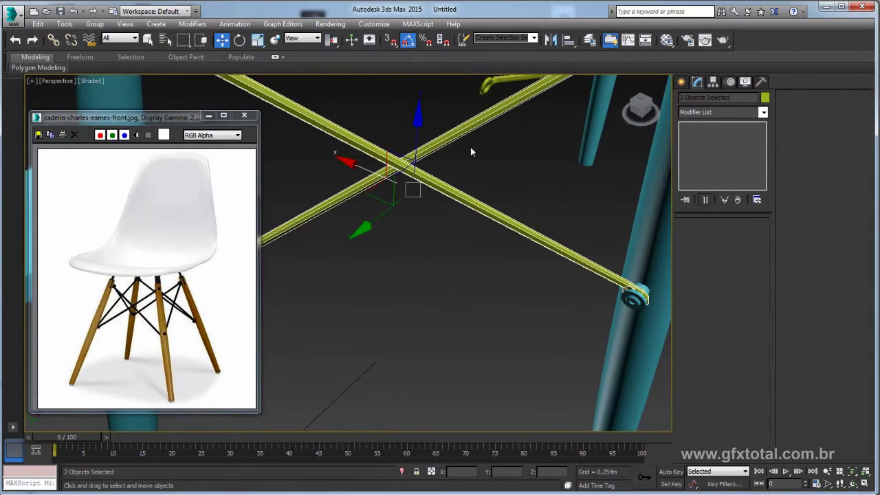
{"action": "mouse_move", "coordinate": [426, 176]}
{"action": "middle_mouse_down", "text": "alt"}
{"action": "mouse_move", "coordinate": [378, 156]}
{"action": "mouse_move", "coordinate": [473, 176]}
{"action": "mouse_move", "coordinate": [412, 201]}
{"action": "mouse_move", "coordinate": [409, 212]}
{"action": "middle_mouse_up", "text": "alt"}
{"action": "scroll", "coordinate": [416, 190], "scroll_direction": "down", "scroll_amount": 5}
{"action": "scroll", "coordinate": [397, 180], "scroll_direction": "up", "scroll_amount": 3}
{"action": "scroll", "coordinate": [399, 181], "scroll_direction": "up", "scroll_amount": 3}
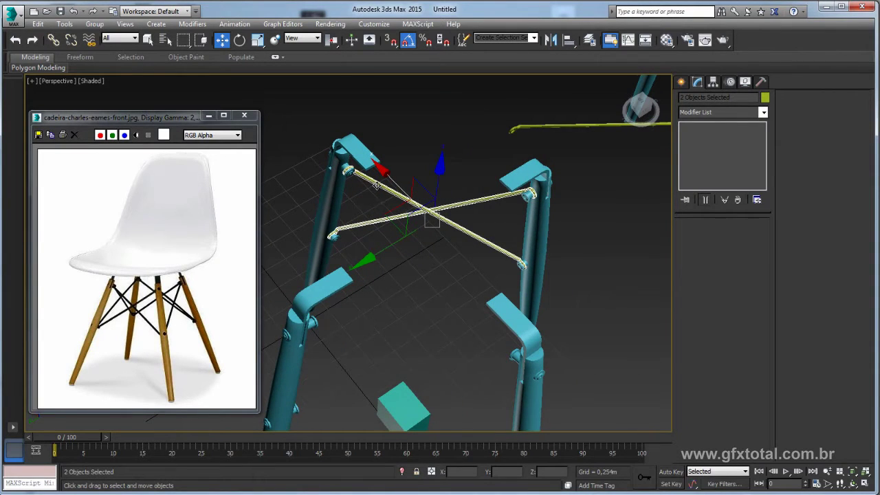
{"action": "right_click", "coordinate": [377, 190]}
{"action": "mouse_move", "coordinate": [413, 293]}
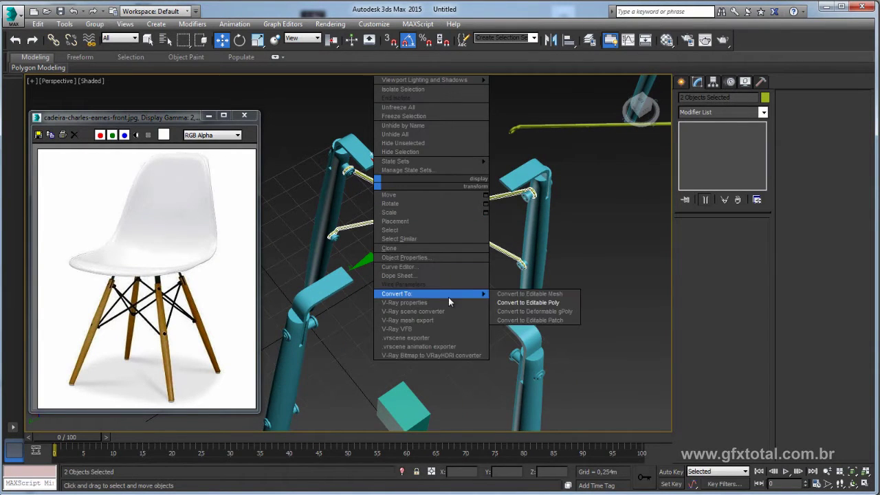
{"action": "left_click", "coordinate": [539, 303]}
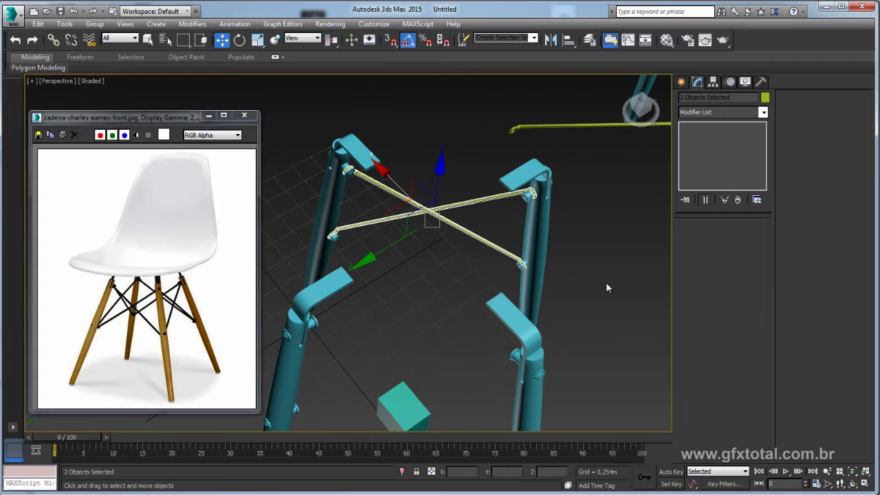
Attach both crossing bars to the left leg Cylinder001 as one object.
{"action": "left_click", "coordinate": [332, 204]}
{"action": "middle_click_drag", "start_coordinate": [359, 234], "coordinate": [323, 179], "text": "alt"}
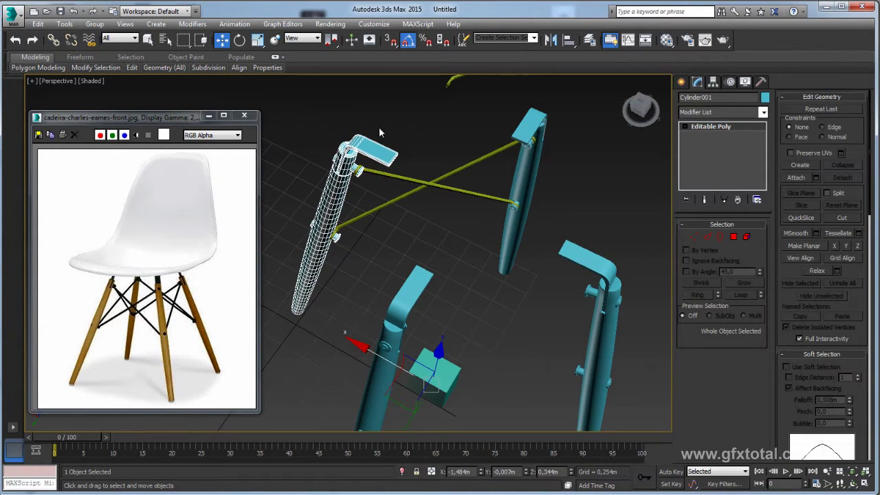
{"action": "left_click", "coordinate": [797, 178]}
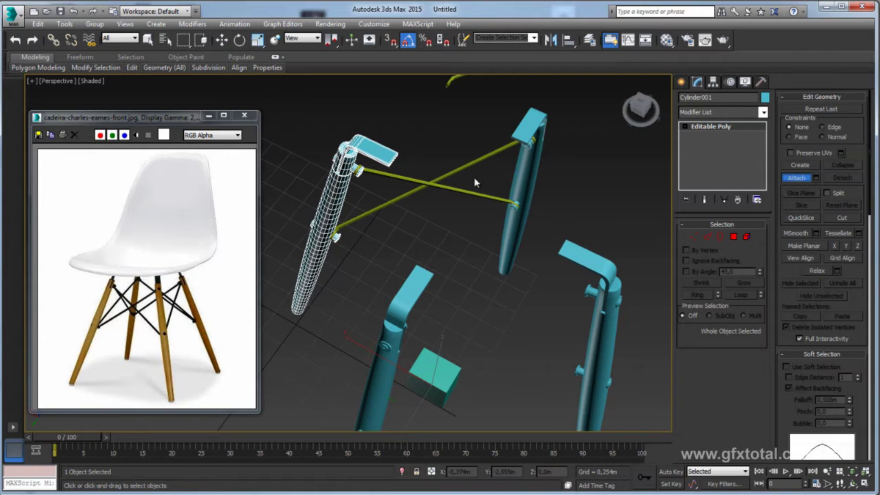
{"action": "left_click", "coordinate": [395, 177]}
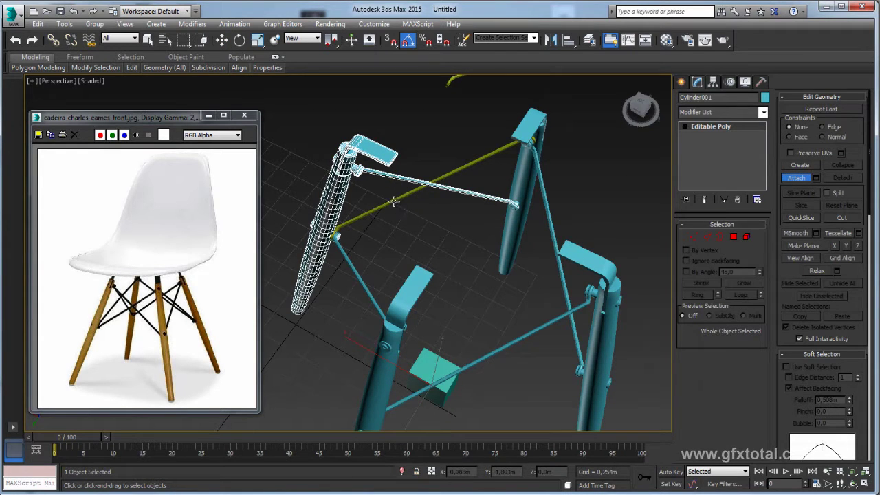
{"action": "left_click", "coordinate": [395, 201]}
{"action": "key", "text": "w"}
{"action": "mouse_move", "coordinate": [465, 270]}
{"action": "middle_mouse_down", "text": "alt"}
{"action": "mouse_move", "coordinate": [377, 253]}
{"action": "mouse_move", "coordinate": [421, 235]}
{"action": "mouse_move", "coordinate": [566, 230]}
{"action": "mouse_move", "coordinate": [564, 271]}
{"action": "mouse_move", "coordinate": [435, 291]}
{"action": "mouse_move", "coordinate": [428, 345]}
{"action": "mouse_move", "coordinate": [424, 286]}
{"action": "mouse_move", "coordinate": [444, 302]}
{"action": "middle_mouse_up", "text": "alt"}
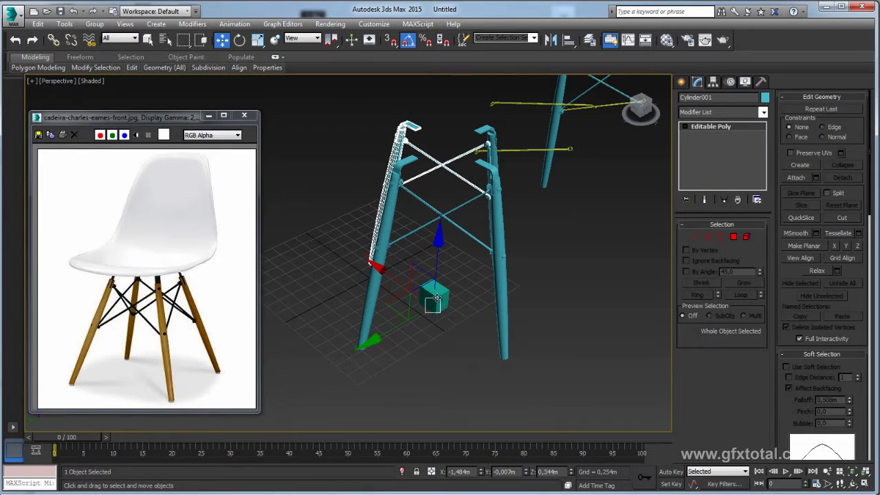
{"action": "left_click", "coordinate": [436, 297]}
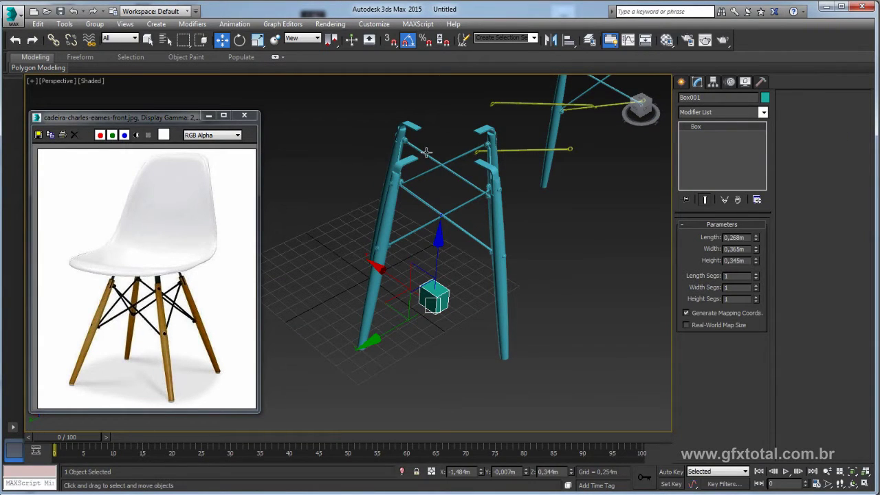
{"action": "left_click", "coordinate": [467, 178]}
{"action": "middle_click_drag", "start_coordinate": [444, 177], "coordinate": [501, 240], "text": "alt"}
{"action": "left_click", "coordinate": [682, 83]}
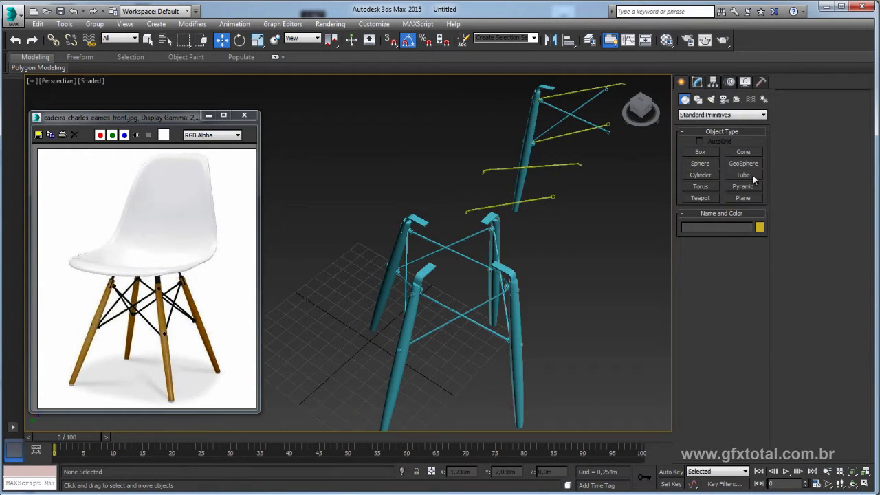
Create a flat Plane spanning beneath the chair legs.
{"action": "left_click", "coordinate": [746, 197]}
{"action": "scroll", "coordinate": [495, 241], "scroll_direction": "down", "scroll_amount": 3}
{"action": "scroll", "coordinate": [497, 255], "scroll_direction": "down", "scroll_amount": 2}
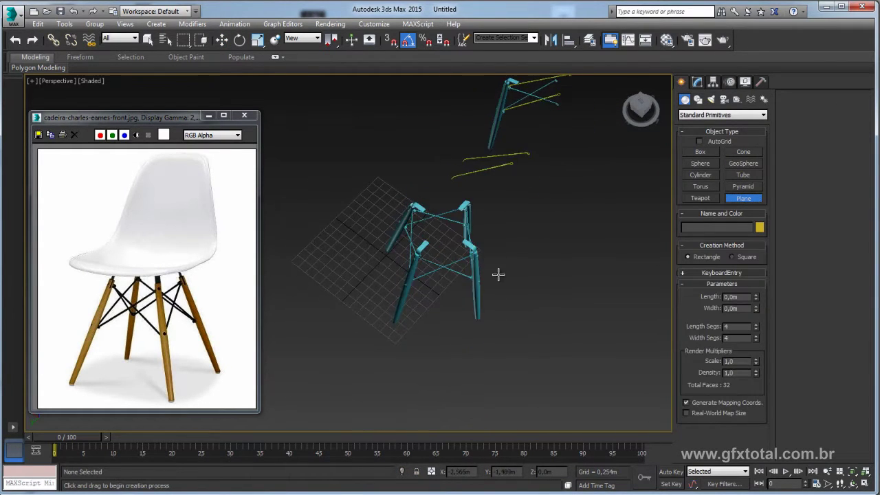
{"action": "left_click_drag", "start_coordinate": [437, 277], "coordinate": [477, 314]}
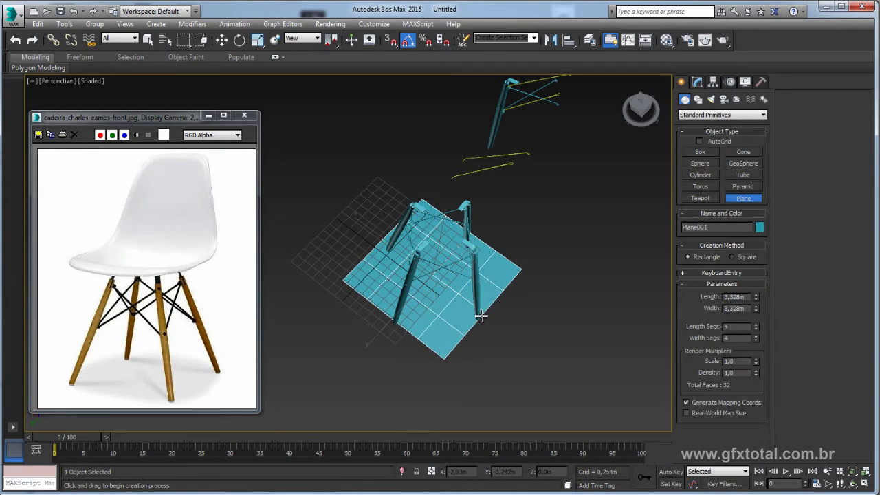
{"action": "key", "text": "w"}
{"action": "middle_click_drag", "start_coordinate": [472, 301], "coordinate": [467, 255], "text": "alt"}
Select all four legs and rotate them -45° about Z using View coordinates.
{"action": "left_click", "coordinate": [463, 185]}
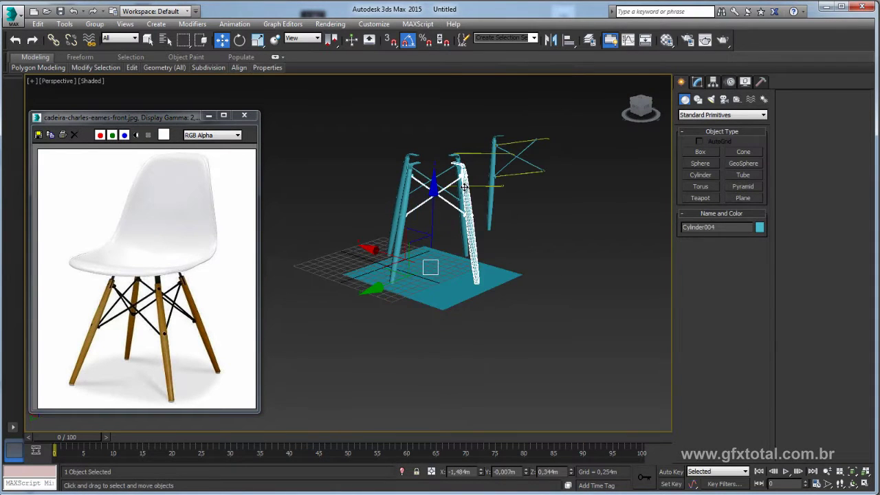
{"action": "key", "text": "e"}
{"action": "mouse_move", "coordinate": [465, 187]}
{"action": "middle_mouse_down", "text": "alt"}
{"action": "mouse_move", "coordinate": [459, 223]}
{"action": "mouse_move", "coordinate": [463, 157]}
{"action": "middle_mouse_up", "text": "alt"}
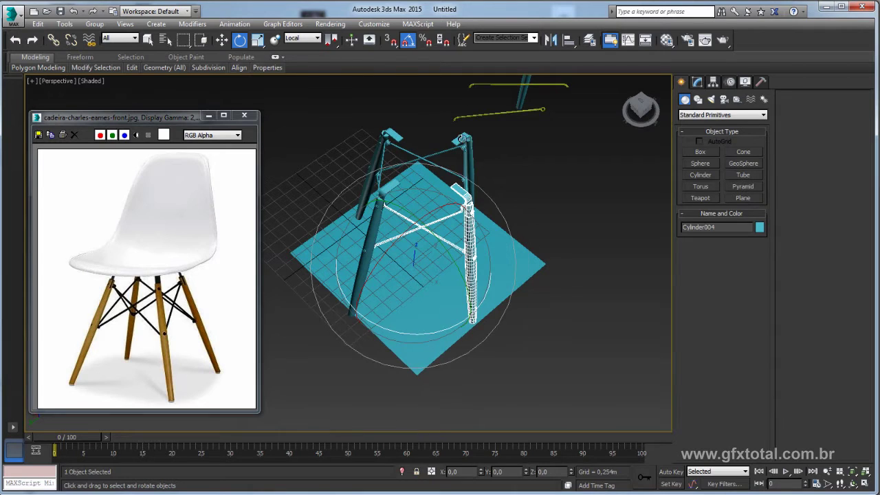
{"action": "left_click", "coordinate": [463, 139], "text": "ctrl"}
{"action": "left_click", "coordinate": [388, 137], "text": "ctrl"}
{"action": "left_click", "coordinate": [368, 269], "text": "ctrl"}
{"action": "middle_click_drag", "start_coordinate": [413, 289], "coordinate": [450, 333], "text": "alt"}
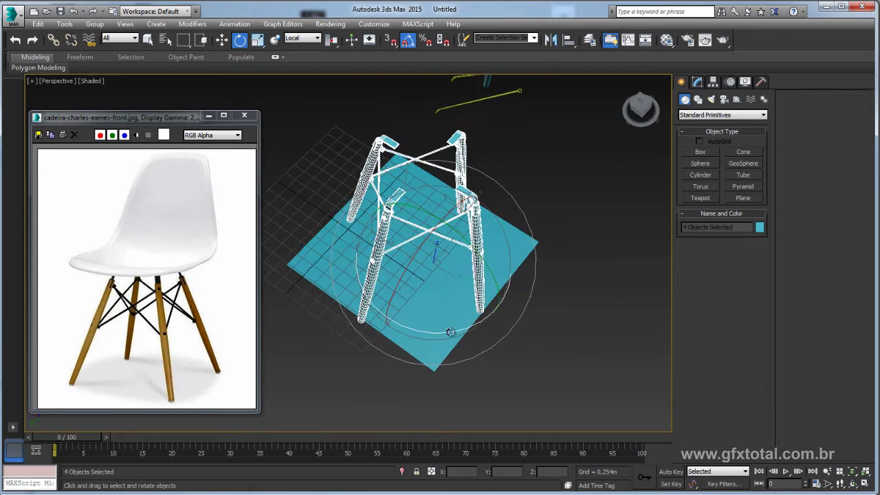
{"action": "middle_click_drag", "start_coordinate": [446, 279], "coordinate": [438, 141], "text": "alt"}
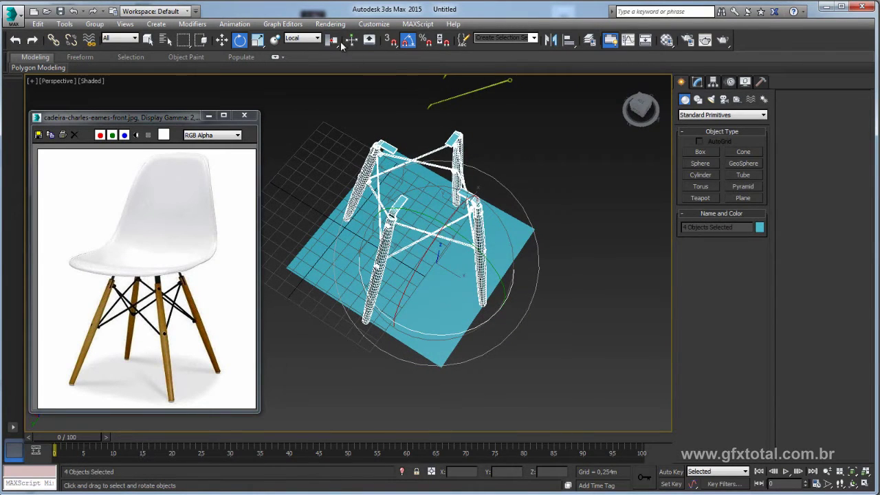
{"action": "mouse_move", "coordinate": [444, 335]}
{"action": "left_mouse_down"}
{"action": "mouse_move", "coordinate": [419, 336]}
{"action": "mouse_move", "coordinate": [415, 262]}
{"action": "left_mouse_up"}
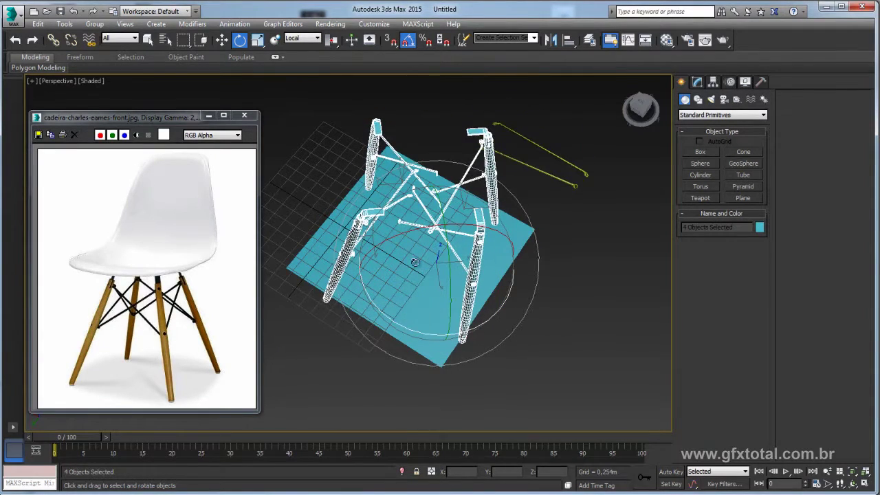
{"action": "key", "text": "ctrl+z"}
{"action": "left_click", "coordinate": [308, 38]}
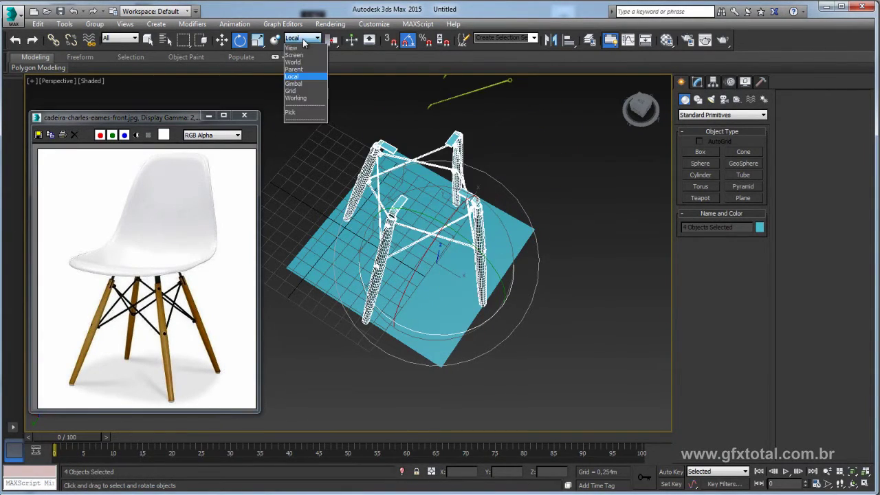
{"action": "left_click", "coordinate": [300, 49]}
{"action": "left_click_drag", "start_coordinate": [431, 291], "coordinate": [404, 296]}
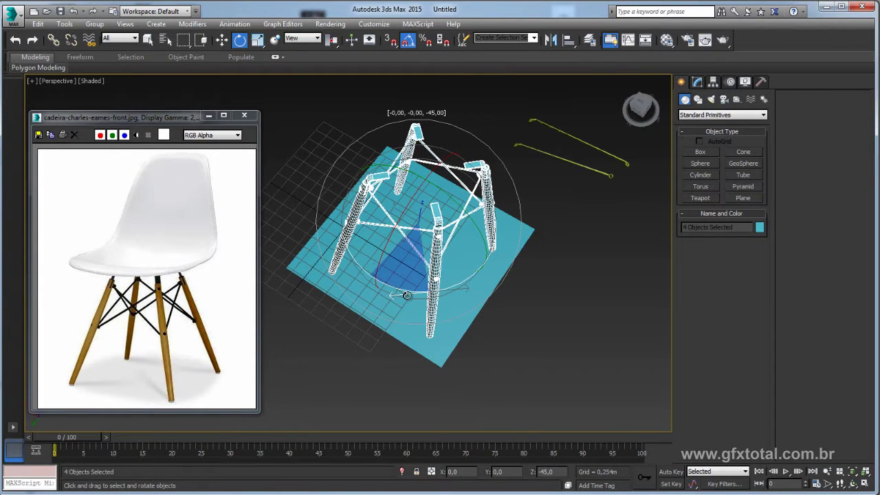
Move the four legs onto the centre of the plane.
{"action": "mouse_move", "coordinate": [406, 296]}
{"action": "middle_mouse_down", "text": "alt"}
{"action": "mouse_move", "coordinate": [507, 324]}
{"action": "mouse_move", "coordinate": [520, 277]}
{"action": "middle_mouse_up", "text": "alt"}
{"action": "key", "text": "w"}
{"action": "left_click_drag", "start_coordinate": [425, 230], "coordinate": [338, 196]}
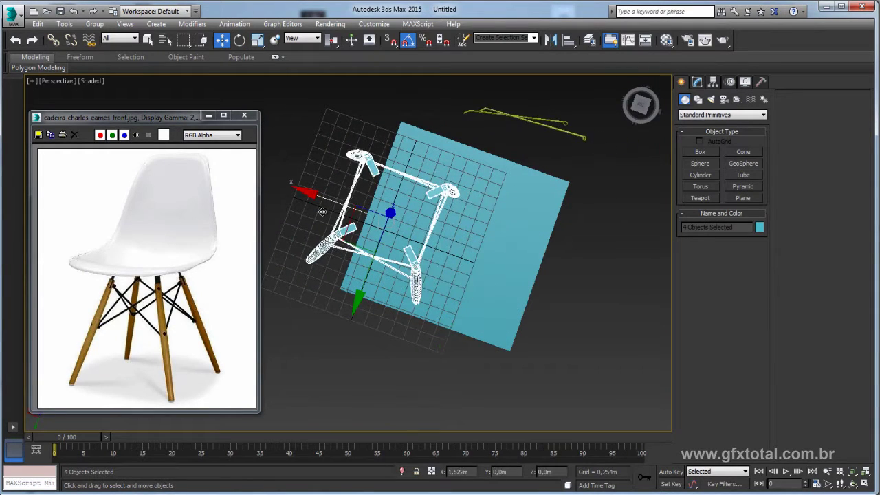
{"action": "left_click", "coordinate": [518, 268]}
{"action": "middle_click_drag", "start_coordinate": [519, 269], "coordinate": [552, 266], "text": "alt"}
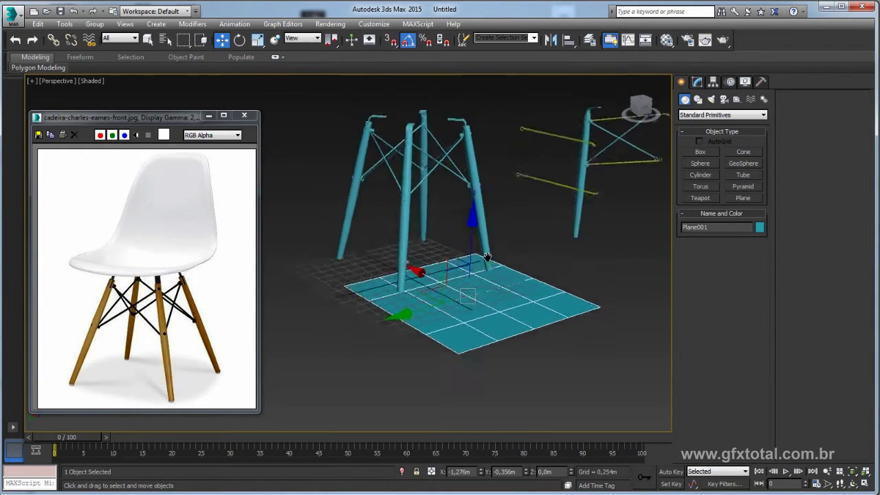
Delete the two leftover line objects.
{"action": "left_click", "coordinate": [552, 260], "text": "ctrl"}
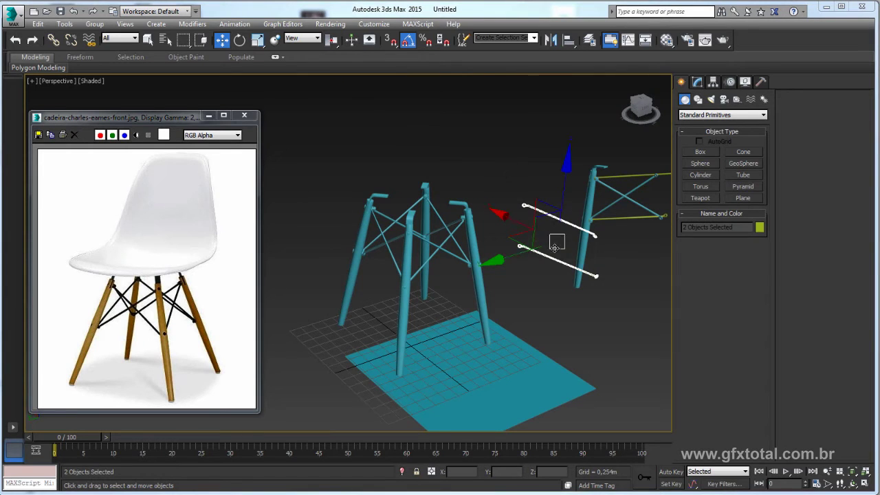
{"action": "key", "text": "Delete"}
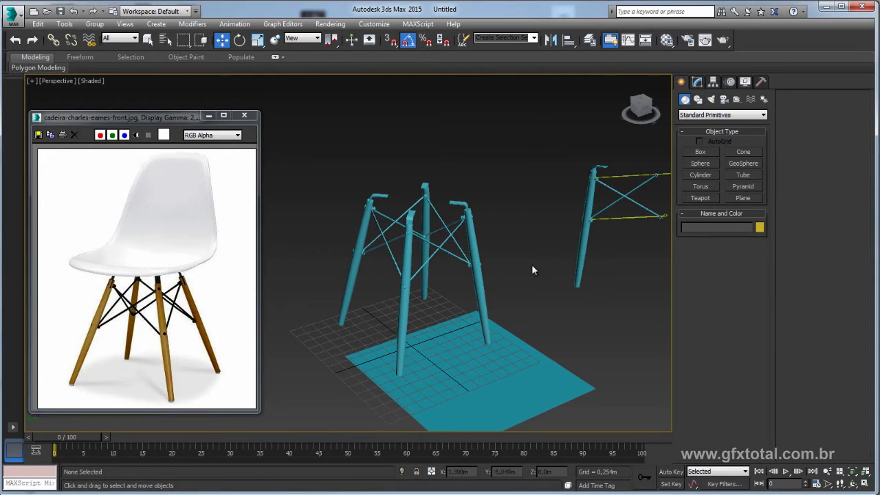
{"action": "left_click", "coordinate": [472, 230]}
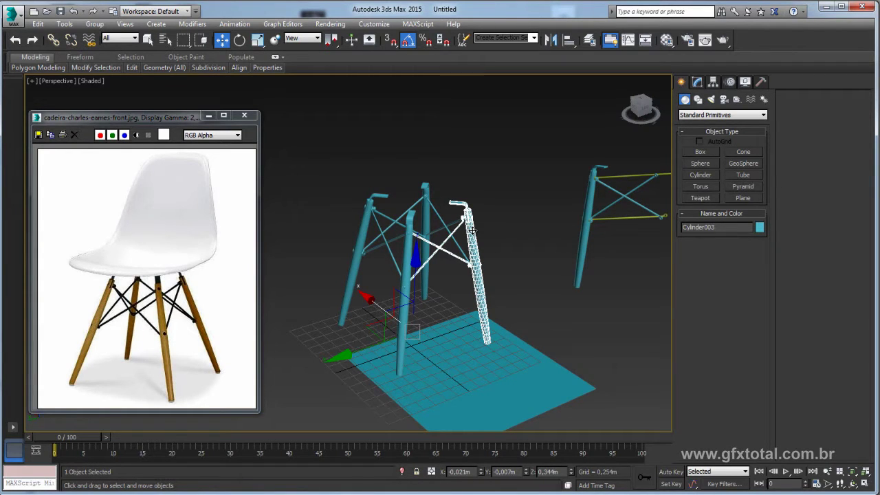
{"action": "middle_click_drag", "start_coordinate": [476, 245], "coordinate": [408, 230], "text": "alt"}
{"action": "mouse_move", "coordinate": [485, 268]}
{"action": "middle_mouse_down", "text": "alt"}
{"action": "mouse_move", "coordinate": [442, 245]}
{"action": "mouse_move", "coordinate": [487, 280]}
{"action": "mouse_move", "coordinate": [460, 328]}
{"action": "mouse_move", "coordinate": [423, 346]}
{"action": "middle_mouse_up", "text": "alt"}
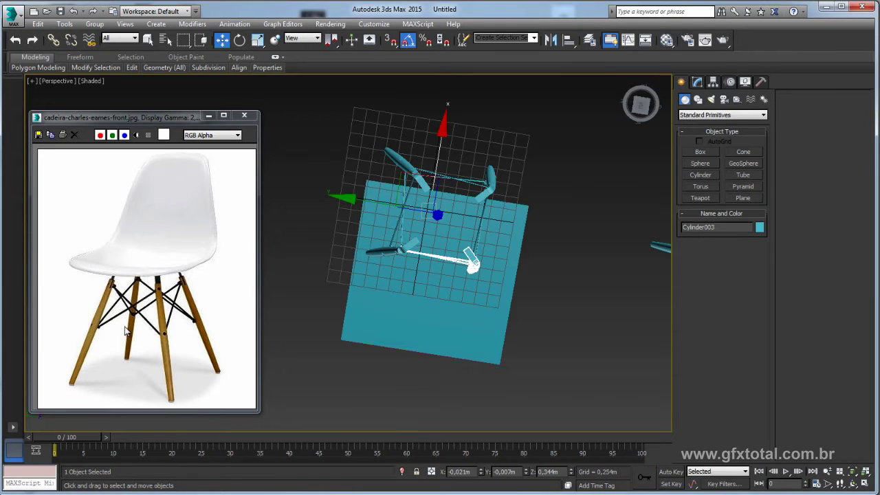
{"action": "middle_click_drag", "start_coordinate": [460, 302], "coordinate": [496, 251], "text": "alt"}
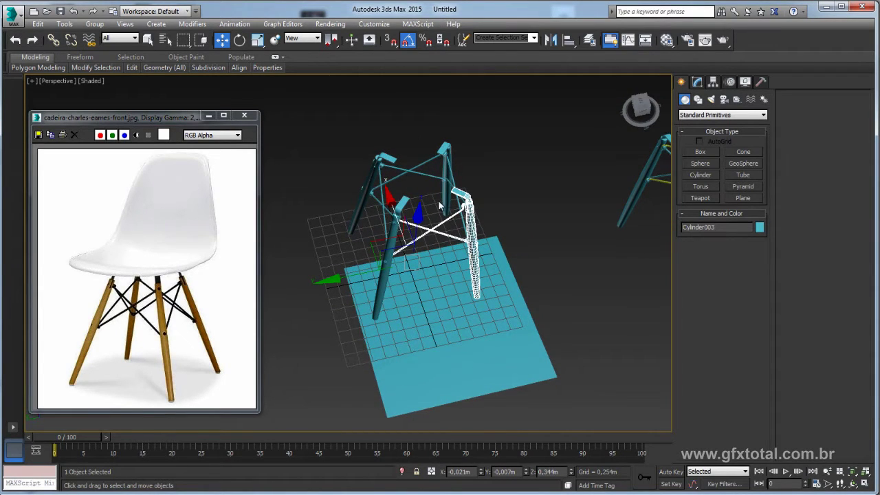
Align Plane001 to Cylinder003 pivot-to-pivot, with orientation axes unchecked.
{"action": "left_click", "coordinate": [439, 277]}
{"action": "middle_click_drag", "start_coordinate": [439, 277], "coordinate": [469, 298], "text": "alt"}
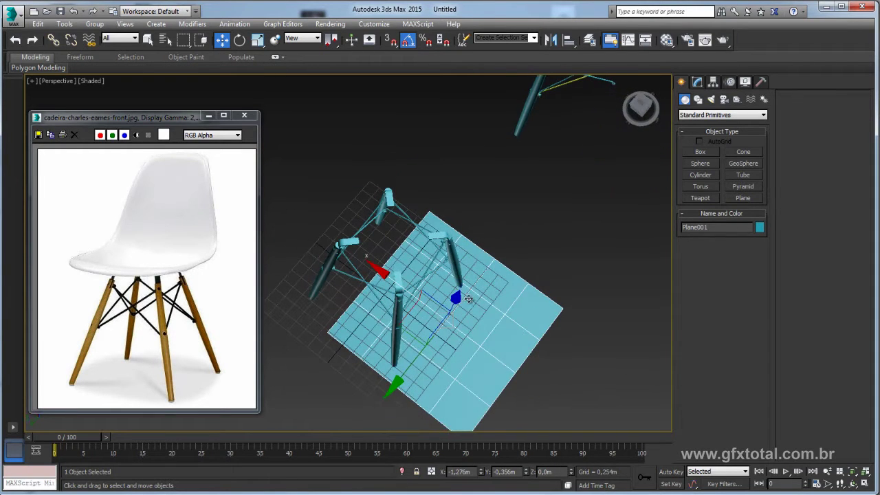
{"action": "left_click", "coordinate": [447, 241]}
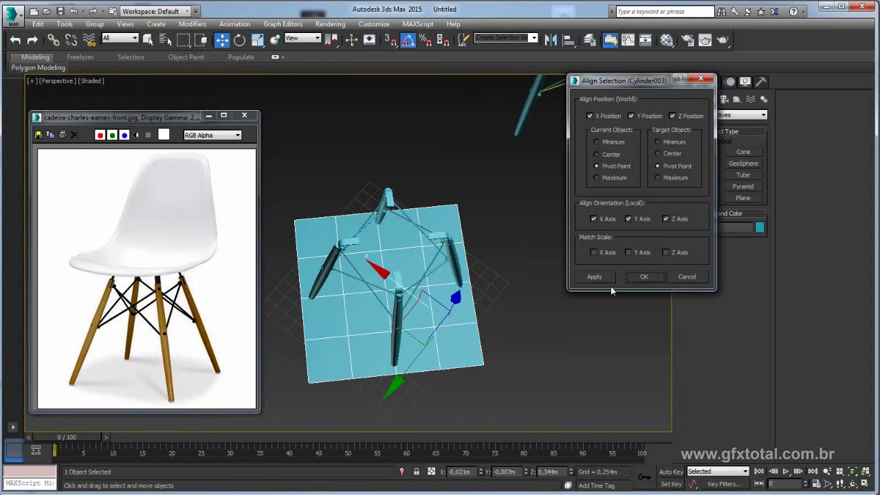
{"action": "left_click", "coordinate": [605, 219]}
{"action": "left_click", "coordinate": [641, 219]}
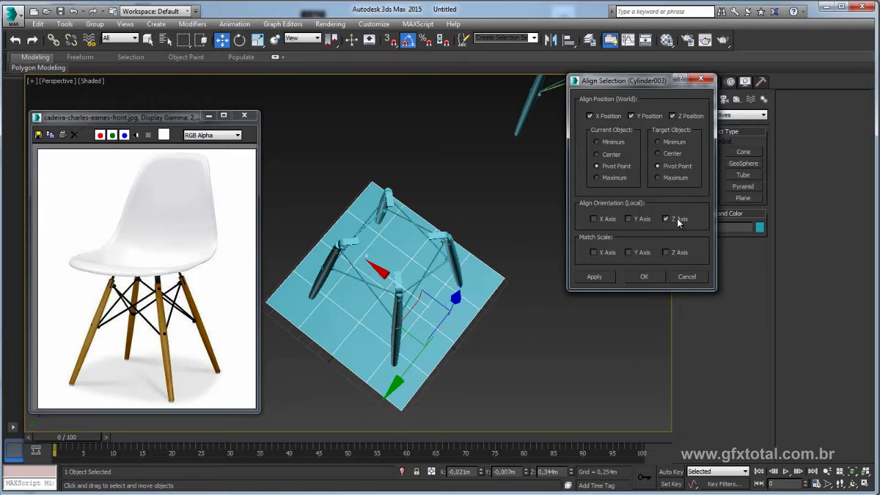
{"action": "left_click", "coordinate": [645, 277]}
{"action": "middle_click_drag", "start_coordinate": [583, 354], "coordinate": [403, 298], "text": "alt"}
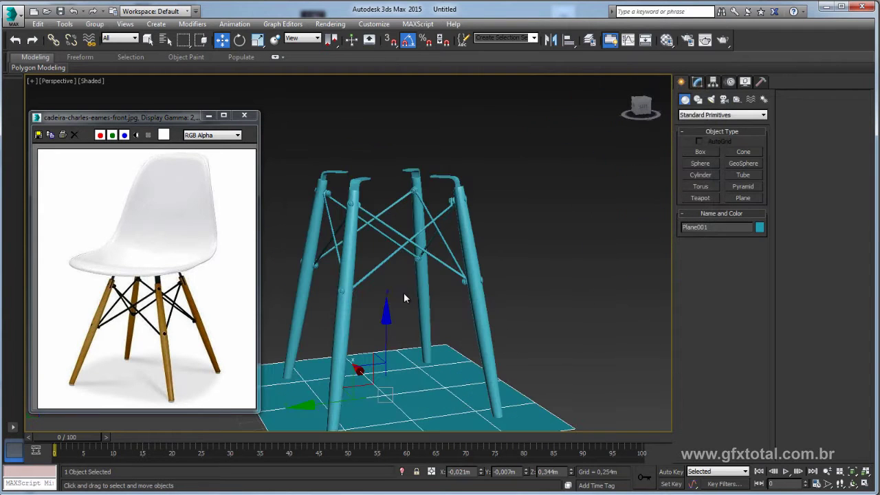
Raise Plane001 to the leg tops and uniformly scale it down to fit, finishing at 96%.
{"action": "left_click_drag", "start_coordinate": [387, 324], "coordinate": [386, 177]}
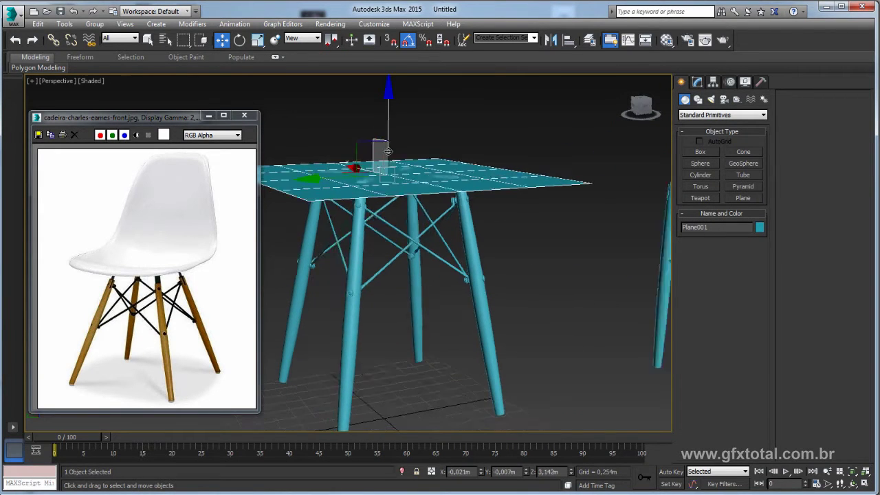
{"action": "mouse_move", "coordinate": [387, 177]}
{"action": "middle_mouse_down", "text": "alt"}
{"action": "mouse_move", "coordinate": [420, 139]}
{"action": "mouse_move", "coordinate": [440, 199]}
{"action": "middle_mouse_up", "text": "alt"}
{"action": "left_click", "coordinate": [698, 83]}
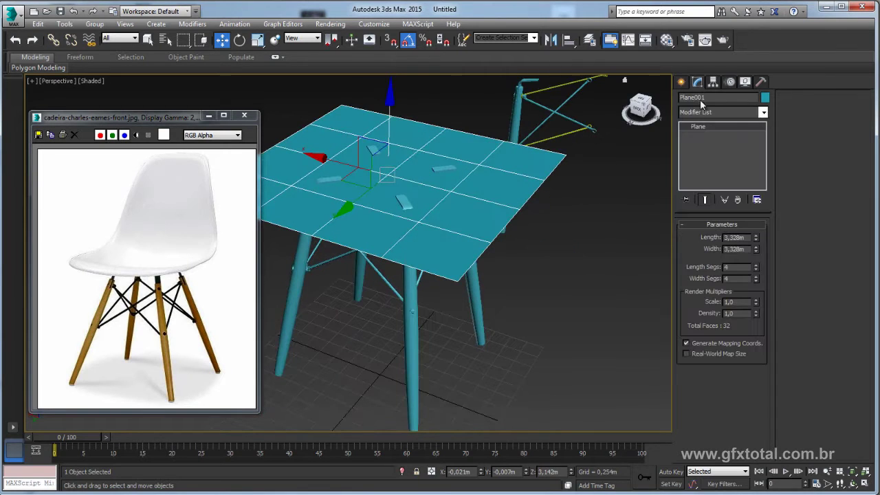
{"action": "key", "text": "r"}
{"action": "left_click_drag", "start_coordinate": [392, 172], "coordinate": [408, 239]}
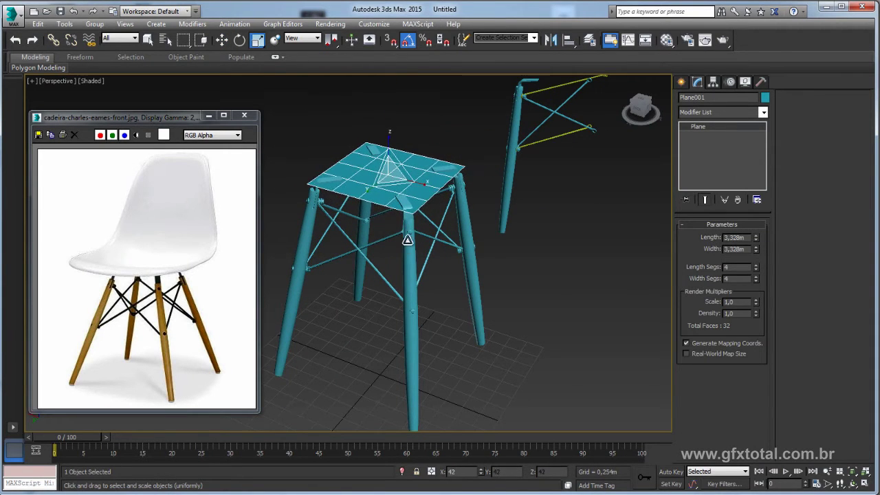
{"action": "mouse_move", "coordinate": [407, 240]}
{"action": "middle_mouse_down", "text": "alt"}
{"action": "mouse_move", "coordinate": [454, 169]}
{"action": "mouse_move", "coordinate": [404, 187]}
{"action": "middle_mouse_up", "text": "alt"}
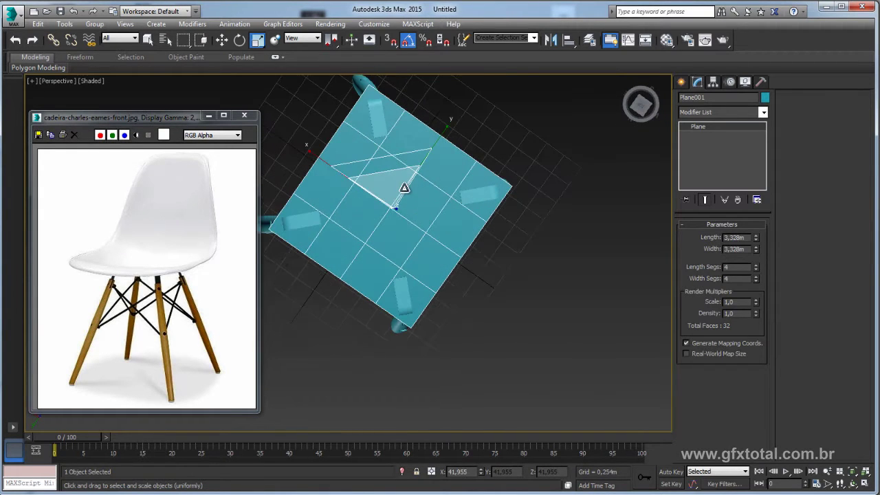
{"action": "left_click_drag", "start_coordinate": [391, 189], "coordinate": [392, 191]}
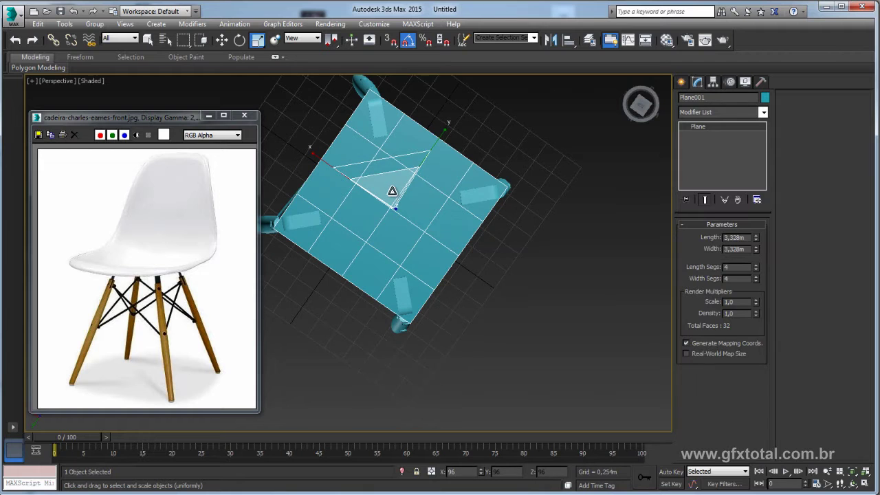
{"action": "middle_click_drag", "start_coordinate": [392, 191], "coordinate": [429, 199], "text": "alt"}
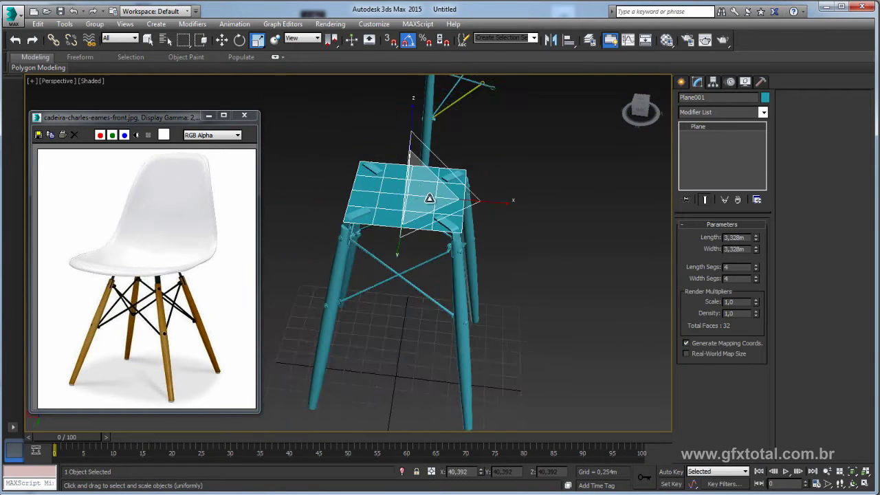
Convert the plane to an Editable Poly.
{"action": "right_click", "coordinate": [421, 198]}
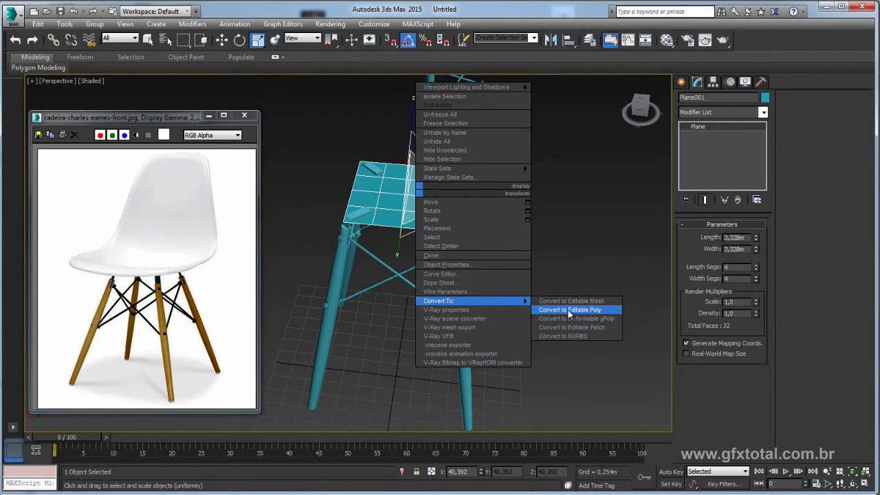
{"action": "left_click", "coordinate": [570, 309]}
{"action": "left_click", "coordinate": [709, 238]}
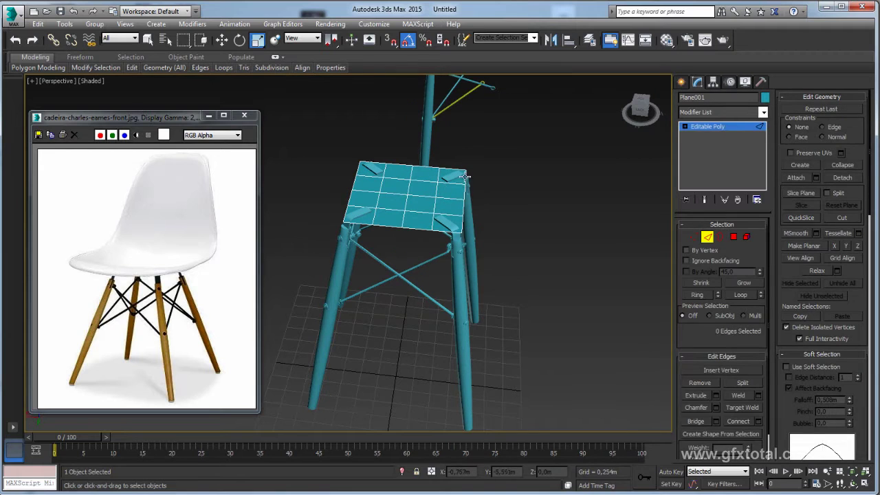
Move the right and left side edges outward to widen the seat.
{"action": "left_click_drag", "start_coordinate": [465, 177], "coordinate": [512, 214]}
{"action": "key", "text": "w"}
{"action": "left_click_drag", "start_coordinate": [408, 197], "coordinate": [439, 198]}
{"action": "left_click", "coordinate": [477, 183], "text": "ctrl"}
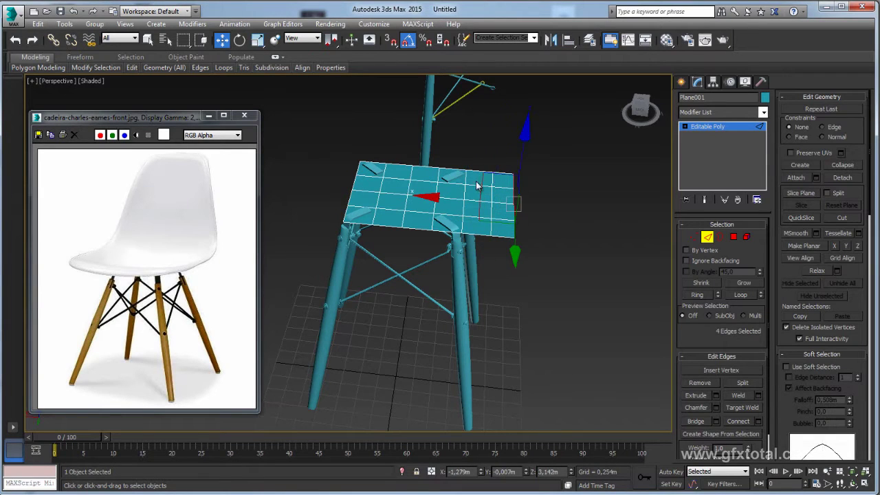
{"action": "middle_click_drag", "start_coordinate": [478, 183], "coordinate": [398, 187], "text": "alt"}
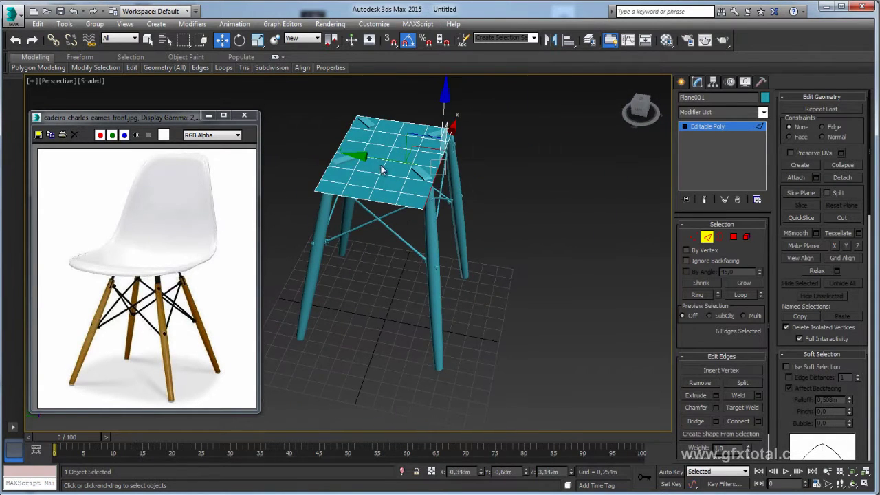
{"action": "left_click_drag", "start_coordinate": [383, 169], "coordinate": [427, 168]}
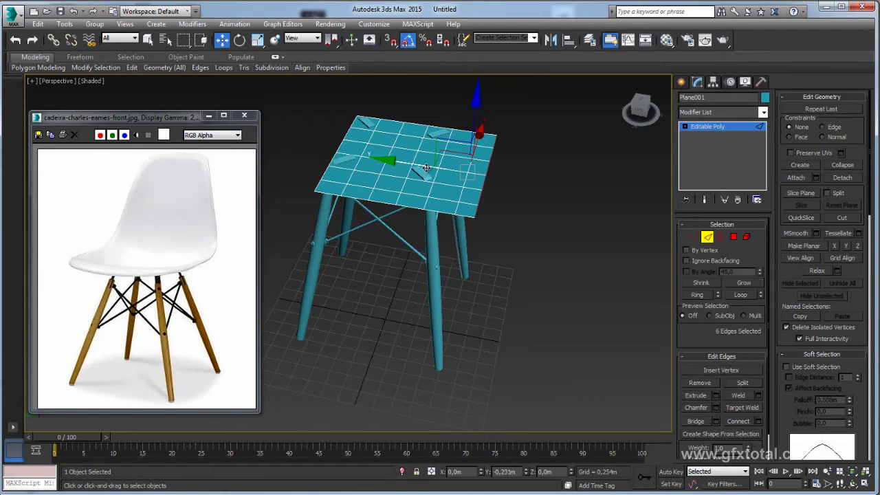
{"action": "double_click", "coordinate": [333, 164]}
{"action": "middle_click_drag", "start_coordinate": [333, 164], "coordinate": [372, 183], "text": "alt"}
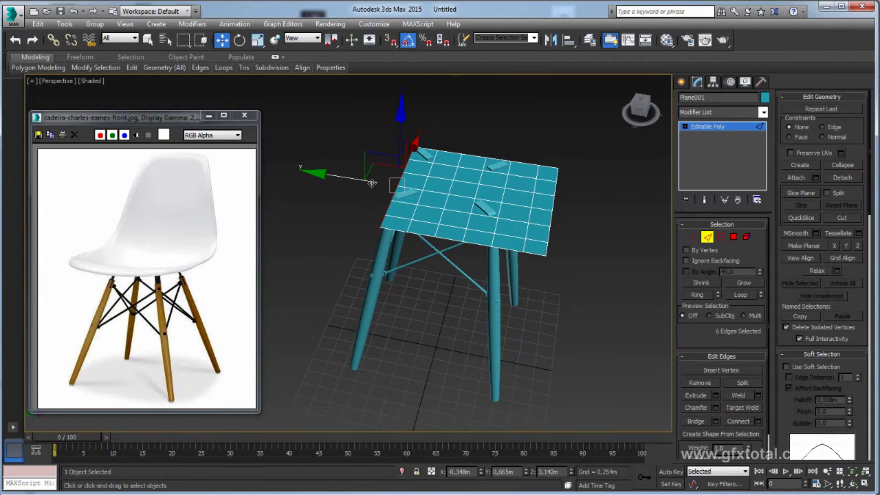
{"action": "left_click_drag", "start_coordinate": [371, 183], "coordinate": [316, 178]}
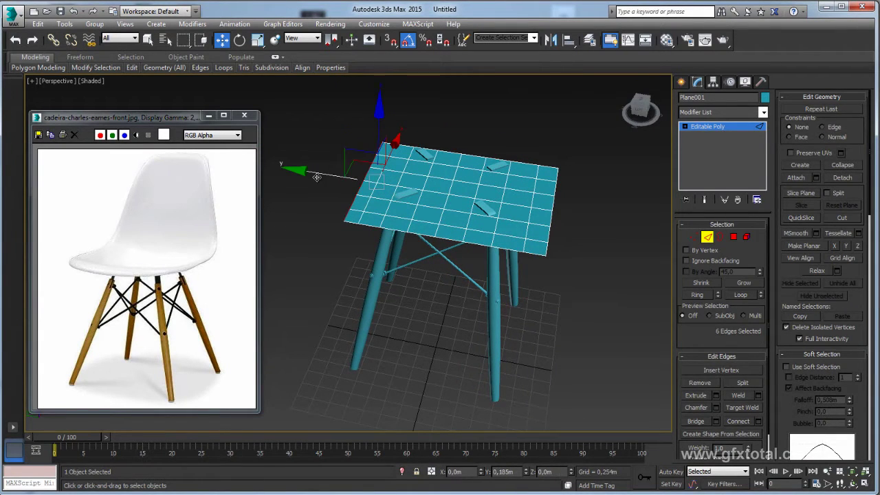
{"action": "middle_click_drag", "start_coordinate": [335, 187], "coordinate": [402, 230], "text": "alt"}
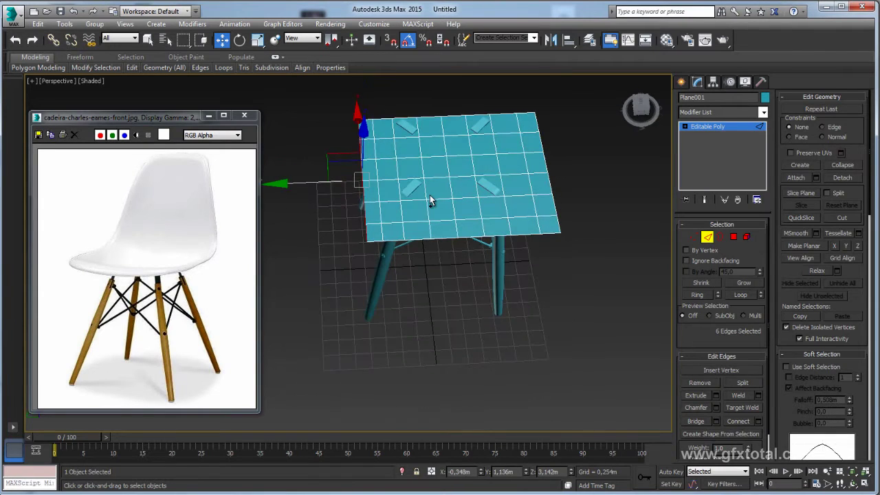
{"action": "left_click_drag", "start_coordinate": [365, 196], "coordinate": [382, 198]}
{"action": "left_click_drag", "start_coordinate": [329, 181], "coordinate": [318, 188]}
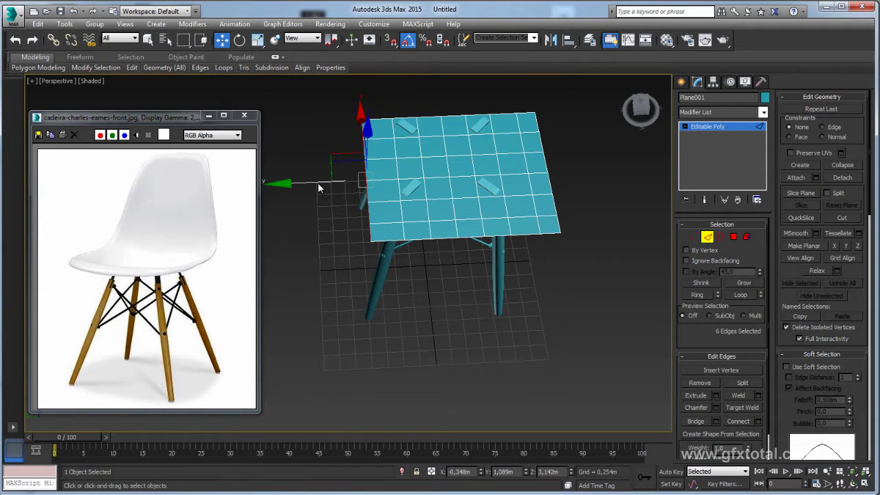
Shift-drag the back edges upward to extrude a rising seat-back strip.
{"action": "left_click", "coordinate": [416, 240], "text": "ctrl"}
{"action": "mouse_move", "coordinate": [416, 240]}
{"action": "middle_mouse_down", "text": "alt"}
{"action": "mouse_move", "coordinate": [417, 231]}
{"action": "mouse_move", "coordinate": [448, 245]}
{"action": "middle_mouse_up", "text": "alt"}
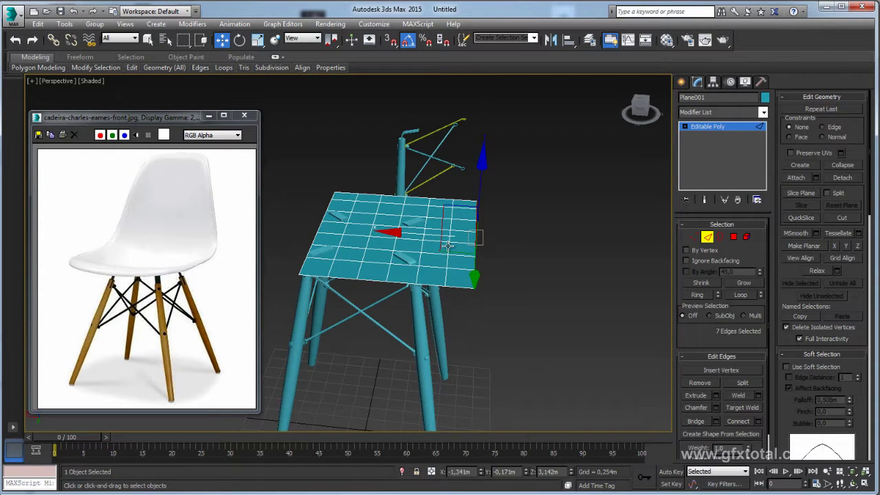
{"action": "middle_click_drag", "start_coordinate": [575, 256], "coordinate": [468, 259], "text": "alt"}
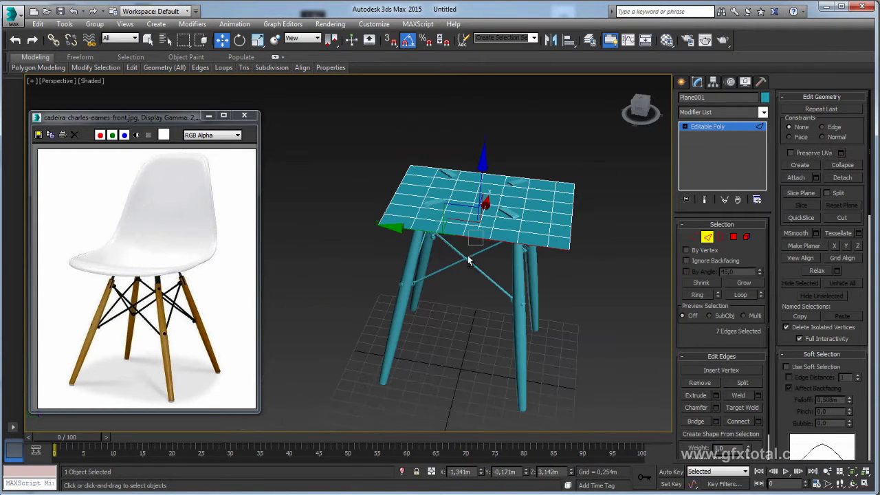
{"action": "middle_click_drag", "start_coordinate": [575, 222], "coordinate": [572, 206], "text": "alt"}
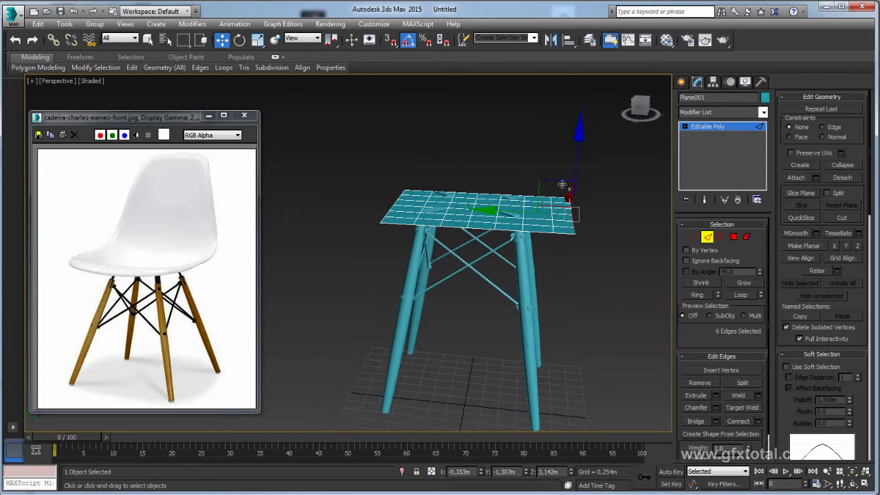
{"action": "mouse_move", "coordinate": [573, 206]}
{"action": "left_mouse_down", "text": "shift"}
{"action": "mouse_move", "coordinate": [563, 172]}
{"action": "mouse_move", "coordinate": [579, 142]}
{"action": "left_mouse_up", "text": "shift"}
{"action": "mouse_move", "coordinate": [579, 142]}
{"action": "middle_mouse_down"}
{"action": "mouse_move", "coordinate": [569, 180]}
{"action": "mouse_move", "coordinate": [531, 220]}
{"action": "middle_mouse_up"}
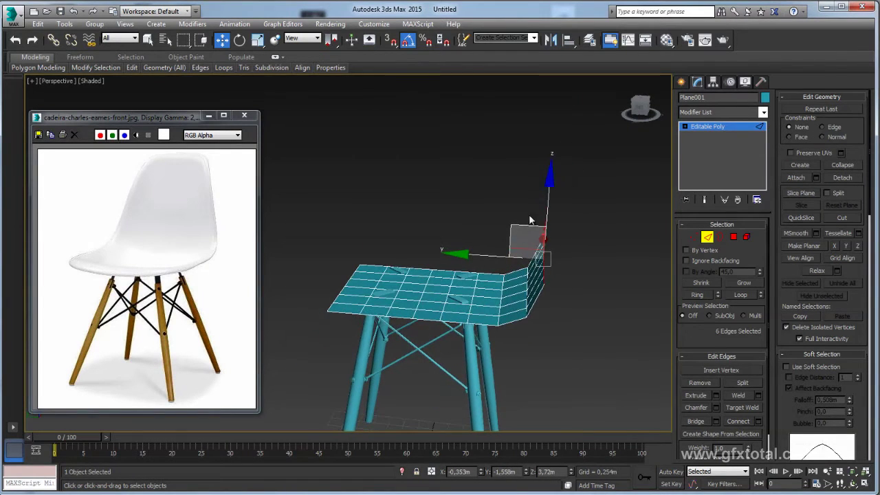
Extrude the top edges upward twice and curve them into a tall backrest.
{"action": "mouse_move", "coordinate": [537, 212]}
{"action": "left_mouse_down", "text": "shift"}
{"action": "mouse_move", "coordinate": [540, 189]}
{"action": "mouse_move", "coordinate": [538, 197]}
{"action": "left_mouse_up", "text": "shift"}
{"action": "mouse_move", "coordinate": [553, 154]}
{"action": "left_mouse_down", "text": "shift"}
{"action": "mouse_move", "coordinate": [548, 167]}
{"action": "mouse_move", "coordinate": [564, 90]}
{"action": "left_mouse_up", "text": "shift"}
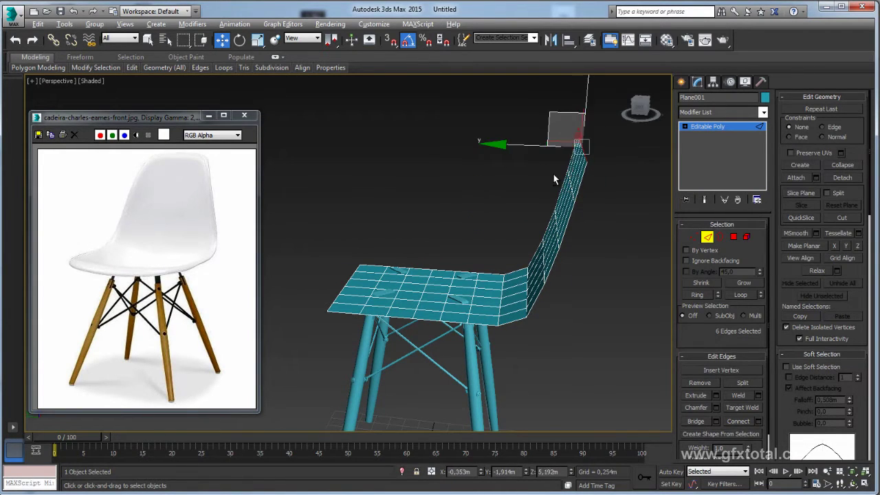
{"action": "mouse_move", "coordinate": [564, 89]}
{"action": "middle_mouse_down", "text": "alt"}
{"action": "mouse_move", "coordinate": [597, 323]}
{"action": "mouse_move", "coordinate": [516, 277]}
{"action": "mouse_move", "coordinate": [488, 272]}
{"action": "mouse_move", "coordinate": [481, 281]}
{"action": "mouse_move", "coordinate": [623, 238]}
{"action": "middle_mouse_up", "text": "alt"}
{"action": "left_click", "coordinate": [733, 237]}
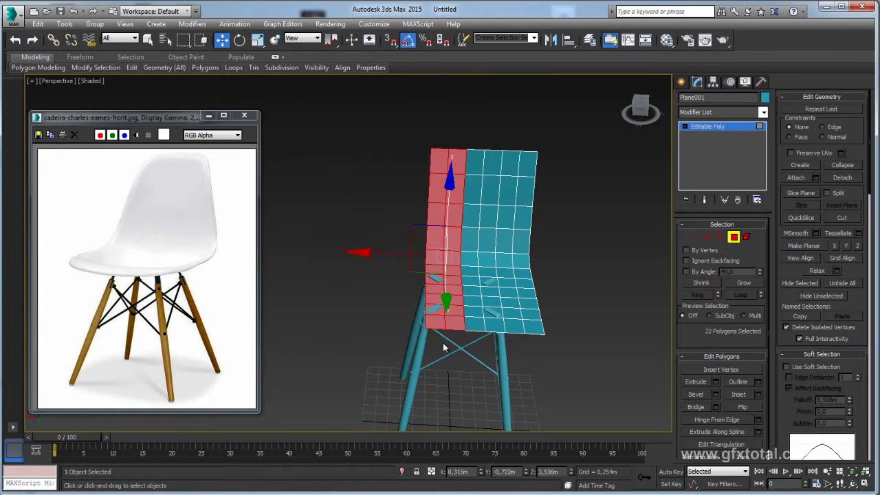
{"action": "mouse_move", "coordinate": [454, 376]}
{"action": "middle_mouse_down", "text": "alt"}
{"action": "mouse_move", "coordinate": [481, 309]}
{"action": "mouse_move", "coordinate": [524, 267]}
{"action": "middle_mouse_up", "text": "alt"}
Add a Symmetry modifier to the seat with Flip checked to mirror it across the X axis.
{"action": "left_click", "coordinate": [705, 134]}
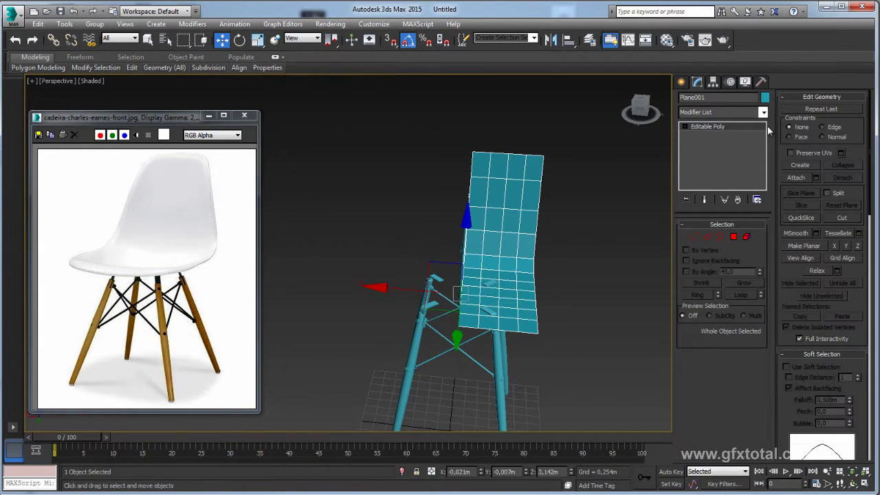
{"action": "left_click", "coordinate": [762, 113]}
{"action": "scroll", "coordinate": [716, 310], "scroll_direction": "down", "scroll_amount": 5}
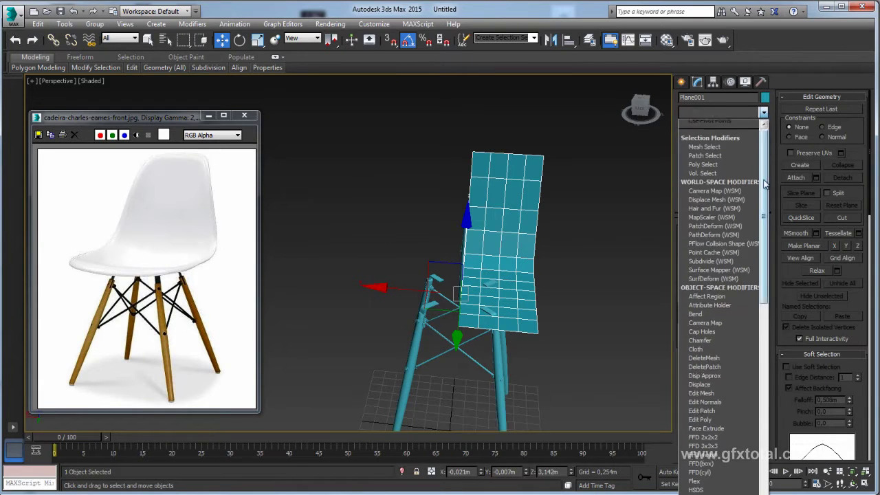
{"action": "scroll", "coordinate": [715, 309], "scroll_direction": "down", "scroll_amount": 5}
{"action": "left_click", "coordinate": [701, 370]}
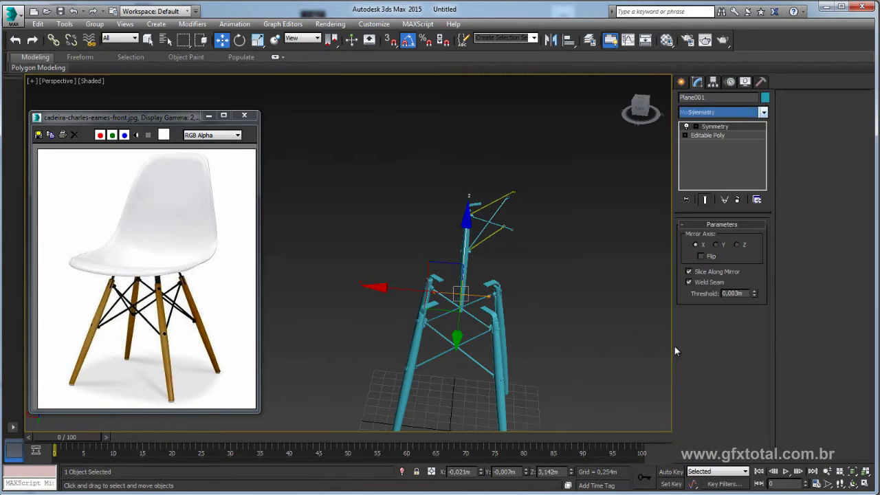
{"action": "left_click", "coordinate": [701, 257]}
{"action": "mouse_move", "coordinate": [509, 234]}
{"action": "middle_mouse_down", "text": "alt"}
{"action": "mouse_move", "coordinate": [522, 226]}
{"action": "mouse_move", "coordinate": [399, 282]}
{"action": "middle_mouse_up", "text": "alt"}
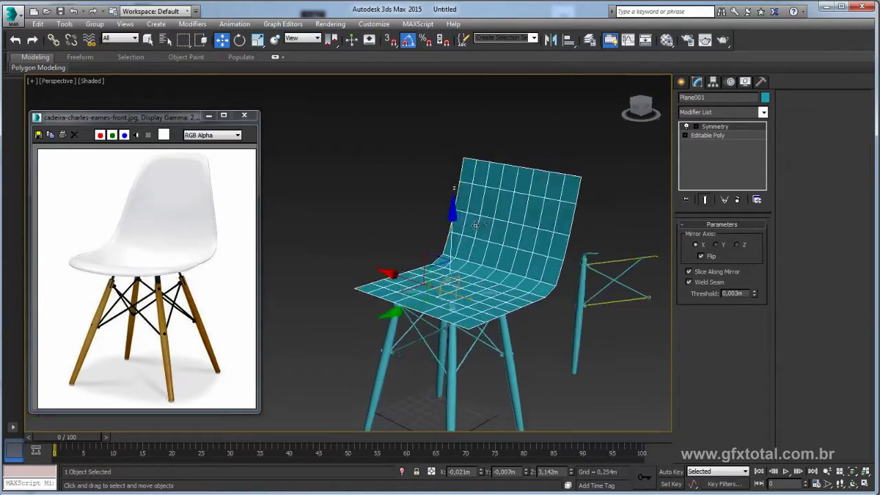
Return to the Editable Poly level and inspect the mirrored seat from several angles.
{"action": "left_click", "coordinate": [718, 136]}
{"action": "middle_click_drag", "start_coordinate": [415, 256], "coordinate": [433, 272], "text": "alt"}
{"action": "scroll", "coordinate": [377, 289], "scroll_direction": "up", "scroll_amount": 3}
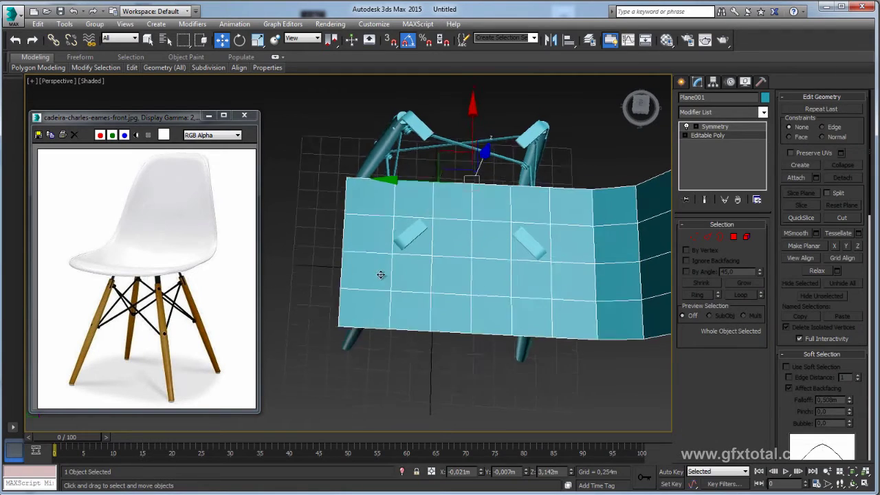
{"action": "scroll", "coordinate": [381, 275], "scroll_direction": "down", "scroll_amount": 3}
{"action": "middle_click_drag", "start_coordinate": [413, 334], "coordinate": [412, 289], "text": "alt"}
{"action": "scroll", "coordinate": [413, 289], "scroll_direction": "up", "scroll_amount": 3}
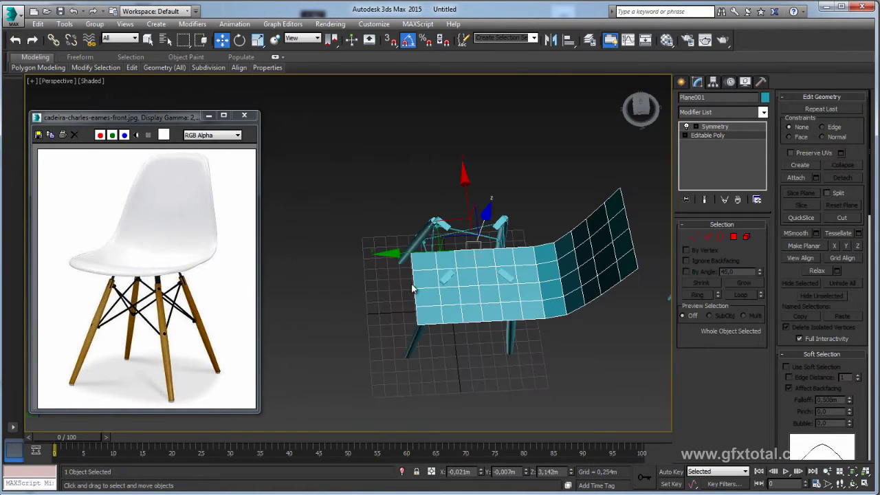
{"action": "mouse_move", "coordinate": [514, 180]}
{"action": "middle_mouse_down", "text": "alt"}
{"action": "mouse_move", "coordinate": [440, 261]}
{"action": "mouse_move", "coordinate": [408, 276]}
{"action": "mouse_move", "coordinate": [327, 226]}
{"action": "middle_mouse_up", "text": "alt"}
{"action": "scroll", "coordinate": [440, 261], "scroll_direction": "up", "scroll_amount": 3}
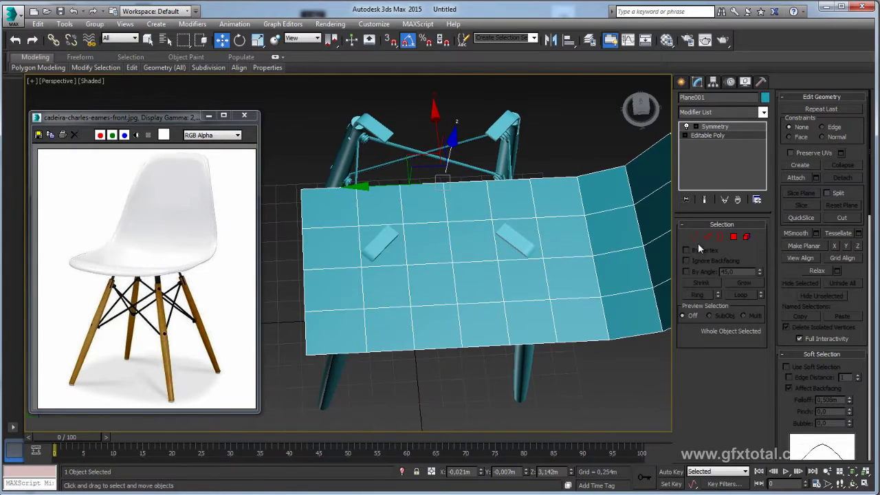
Cut a diagonal edge across the seat's front corner with vertex snapping on.
{"action": "left_click", "coordinate": [694, 236]}
{"action": "right_click", "coordinate": [331, 251]}
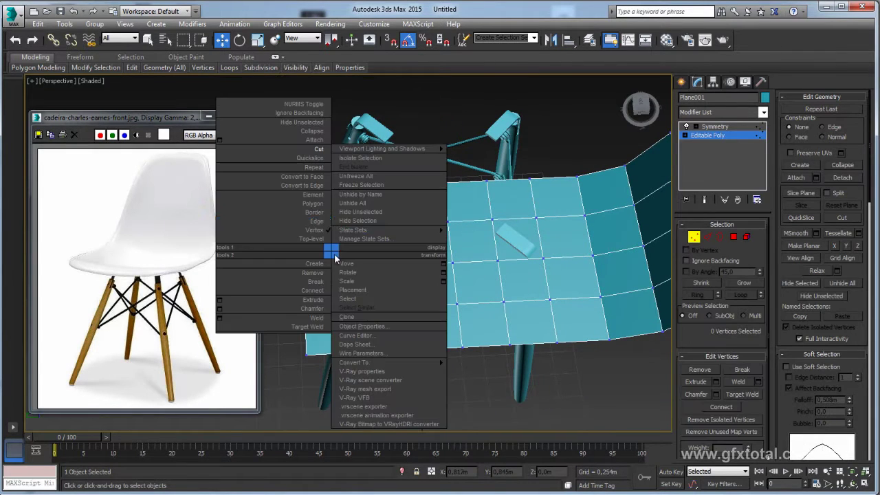
{"action": "left_click", "coordinate": [317, 156]}
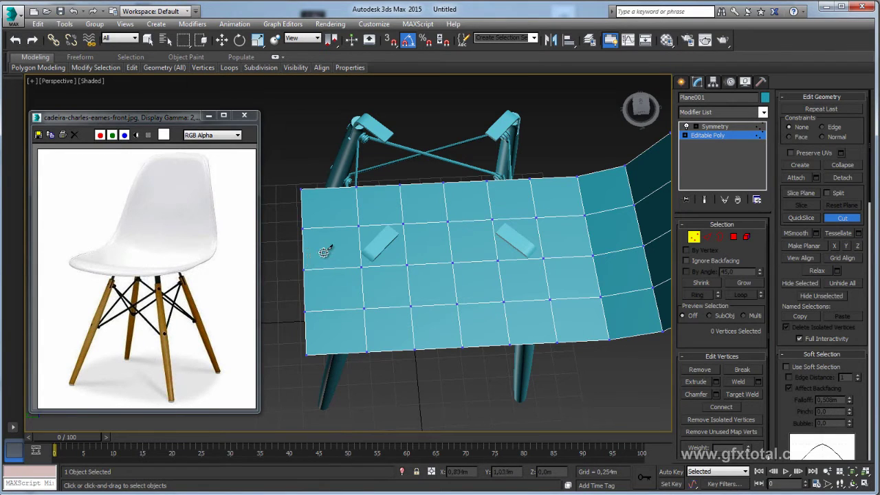
{"action": "left_click", "coordinate": [391, 41]}
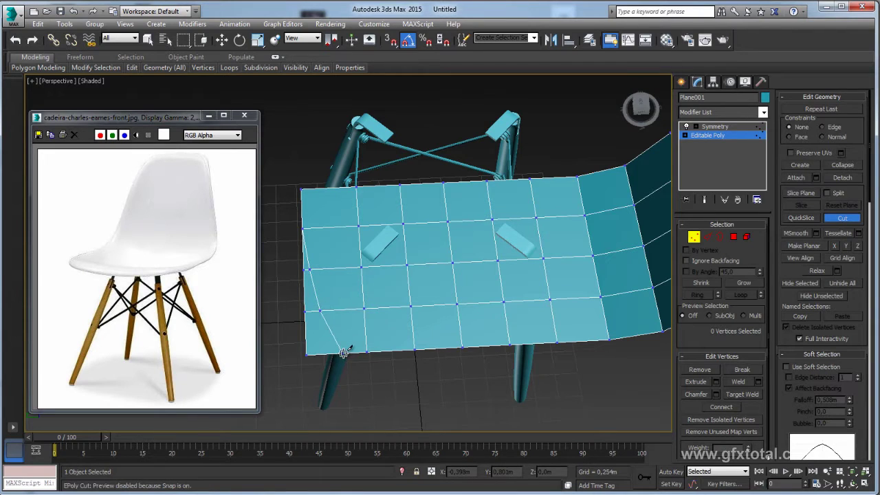
{"action": "right_click", "coordinate": [367, 377]}
Delete the cut-off corner polygon of the seat and return to vertex level.
{"action": "left_click", "coordinate": [734, 237]}
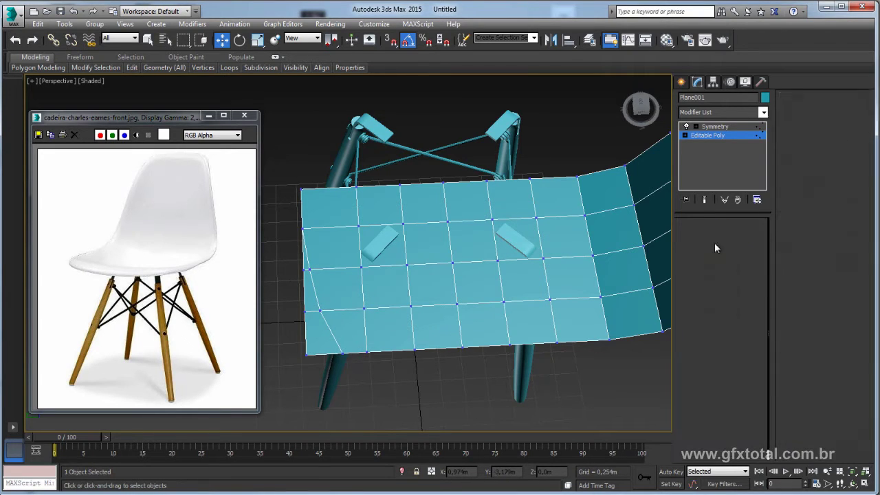
{"action": "left_click", "coordinate": [312, 333]}
{"action": "key", "text": "Delete"}
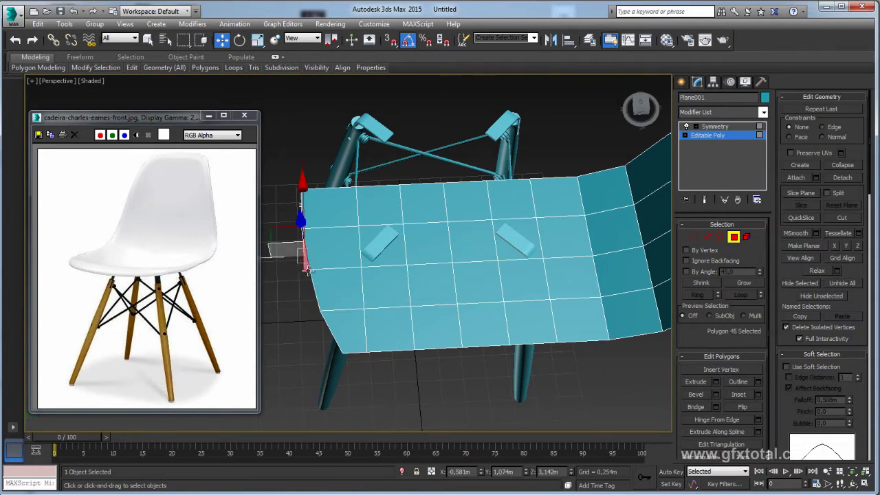
{"action": "mouse_move", "coordinate": [488, 260]}
{"action": "middle_mouse_down", "text": "alt"}
{"action": "mouse_move", "coordinate": [515, 216]}
{"action": "mouse_move", "coordinate": [570, 210]}
{"action": "mouse_move", "coordinate": [543, 291]}
{"action": "mouse_move", "coordinate": [550, 288]}
{"action": "middle_mouse_up", "text": "alt"}
{"action": "left_click", "coordinate": [694, 236]}
{"action": "scroll", "coordinate": [491, 225], "scroll_direction": "up", "scroll_amount": 2}
Cut across the backrest's top corner and move that polygon to slope the top edge.
{"action": "right_click", "coordinate": [454, 196]}
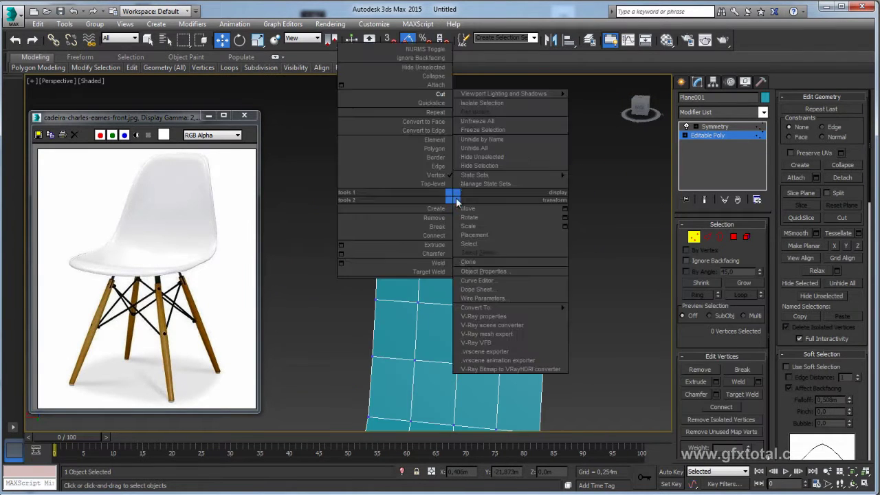
{"action": "left_click", "coordinate": [440, 93]}
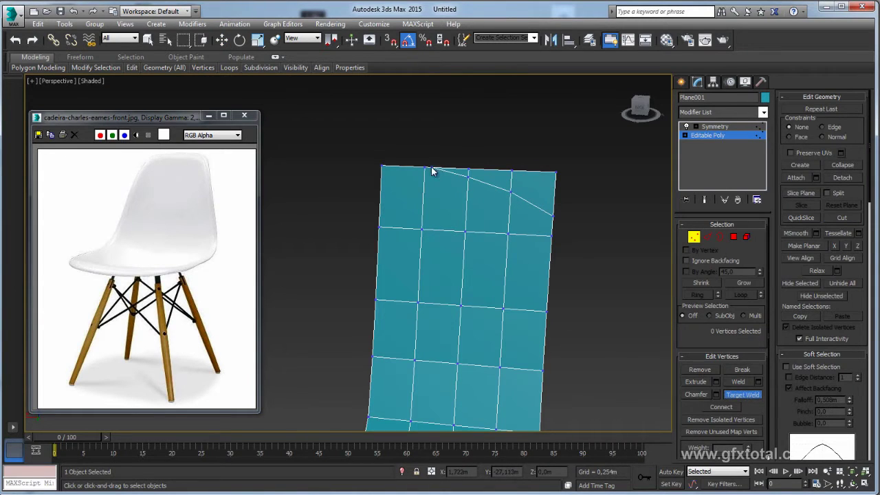
{"action": "left_click", "coordinate": [734, 237]}
{"action": "left_click", "coordinate": [507, 185]}
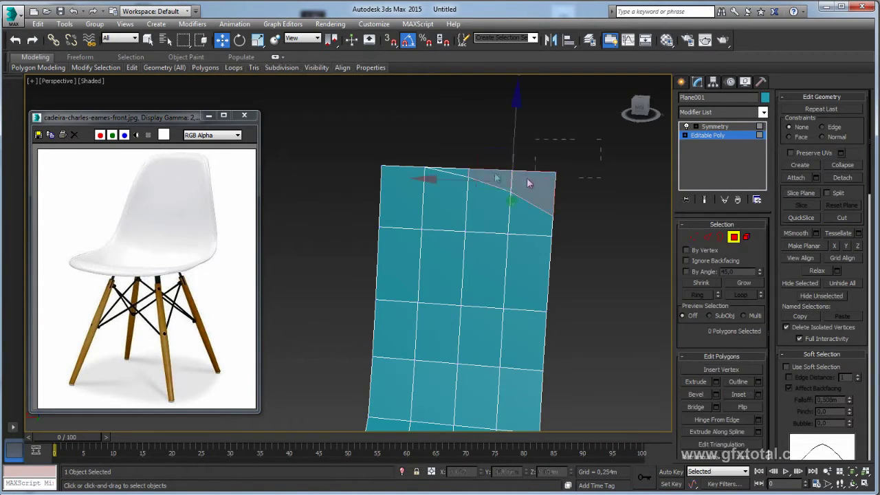
{"action": "left_click_drag", "start_coordinate": [507, 186], "coordinate": [458, 170]}
{"action": "left_click", "coordinate": [533, 198]}
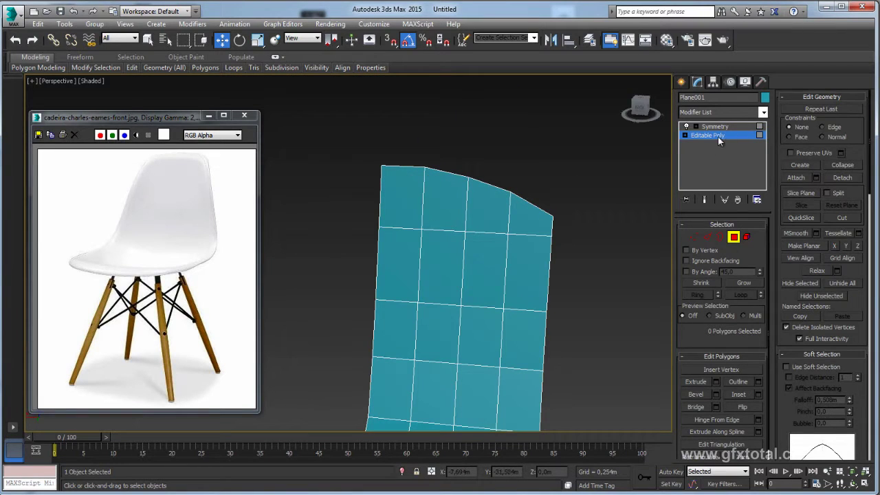
{"action": "left_click", "coordinate": [715, 127]}
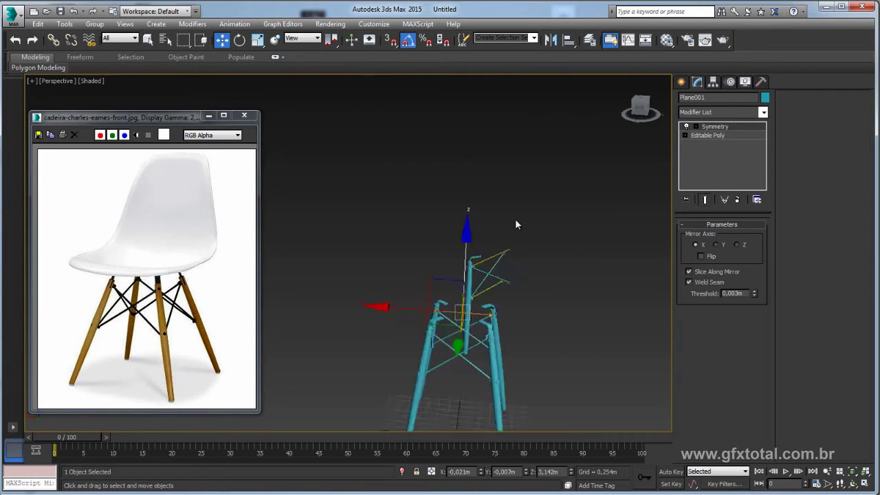
Check Flip in the Symmetry parameters so the correct half of the seat is mirrored.
{"action": "scroll", "coordinate": [515, 220], "scroll_direction": "up", "scroll_amount": 3}
{"action": "left_click", "coordinate": [701, 256]}
{"action": "scroll", "coordinate": [516, 246], "scroll_direction": "down", "scroll_amount": 5}
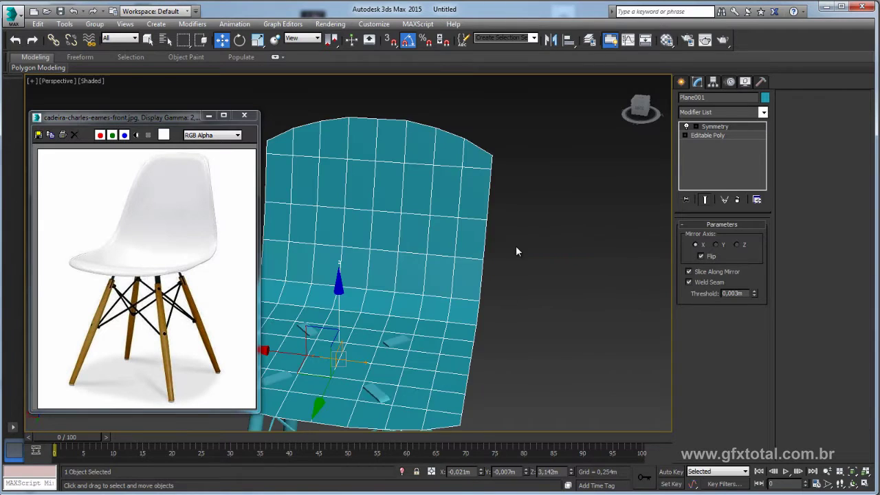
{"action": "scroll", "coordinate": [516, 246], "scroll_direction": "down", "scroll_amount": 3}
Orbit around the chair to inspect the full-width seat and backrest on the legs.
{"action": "mouse_move", "coordinate": [516, 246]}
{"action": "middle_mouse_down", "text": "alt"}
{"action": "mouse_move", "coordinate": [448, 281]}
{"action": "mouse_move", "coordinate": [417, 271]}
{"action": "middle_mouse_up", "text": "alt"}
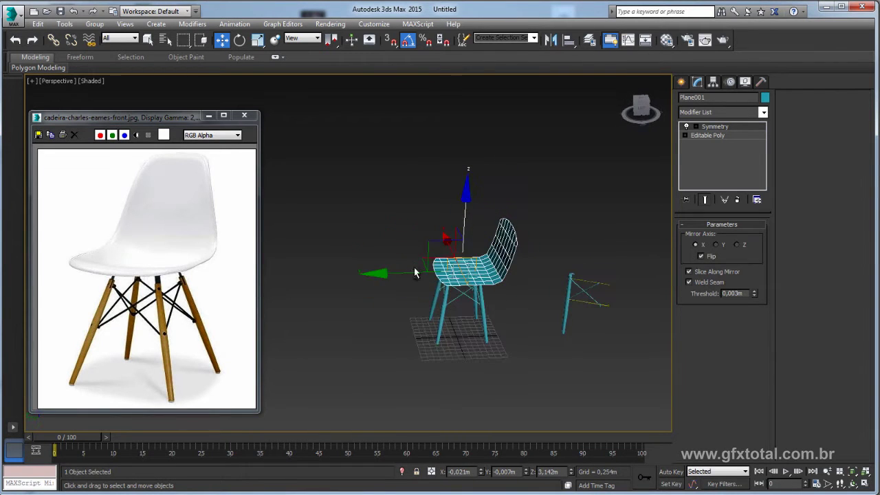
{"action": "scroll", "coordinate": [417, 271], "scroll_direction": "up", "scroll_amount": 2}
{"action": "scroll", "coordinate": [440, 271], "scroll_direction": "up", "scroll_amount": 2}
{"action": "middle_click_drag", "start_coordinate": [472, 284], "coordinate": [466, 292], "text": "alt"}
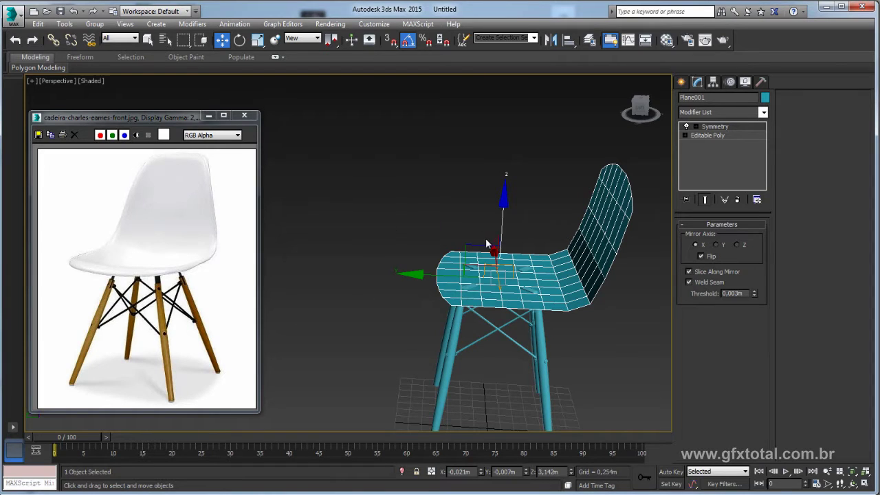
{"action": "mouse_move", "coordinate": [518, 270]}
{"action": "middle_mouse_down", "text": "alt"}
{"action": "mouse_move", "coordinate": [519, 231]}
{"action": "mouse_move", "coordinate": [492, 275]}
{"action": "middle_mouse_up", "text": "alt"}
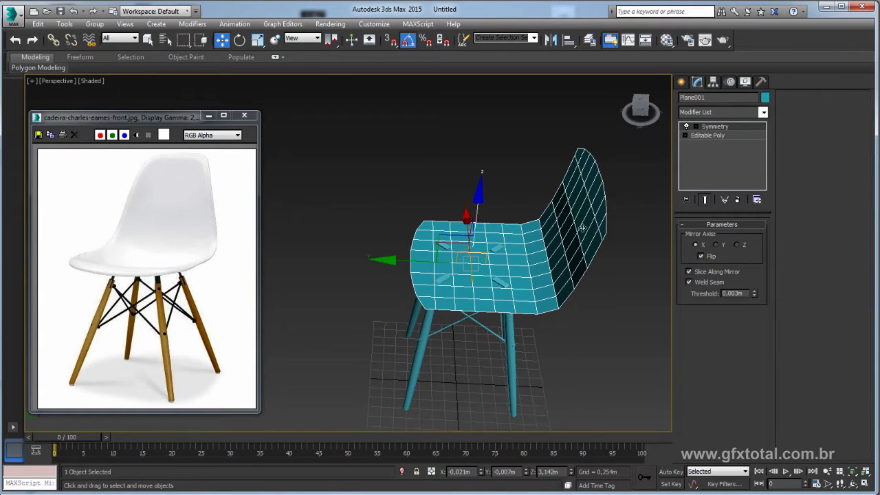
{"action": "middle_click_drag", "start_coordinate": [582, 228], "coordinate": [586, 235]}
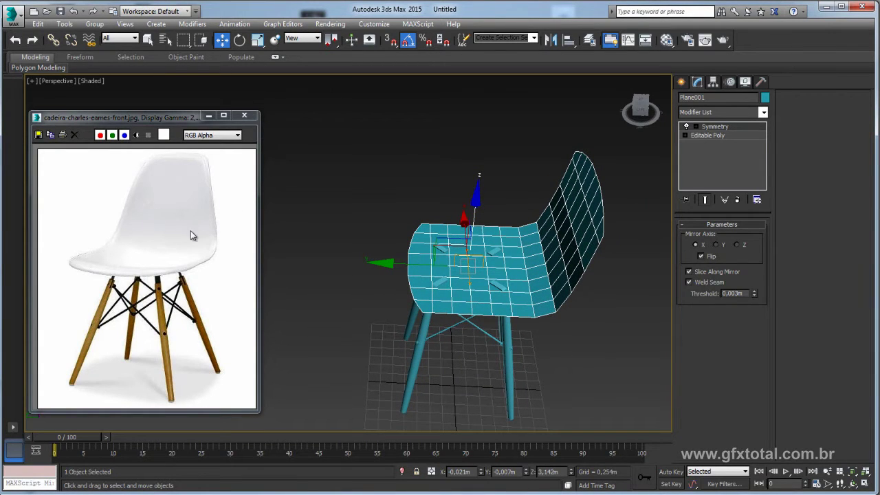
{"action": "middle_click_drag", "start_coordinate": [462, 263], "coordinate": [677, 159], "text": "alt"}
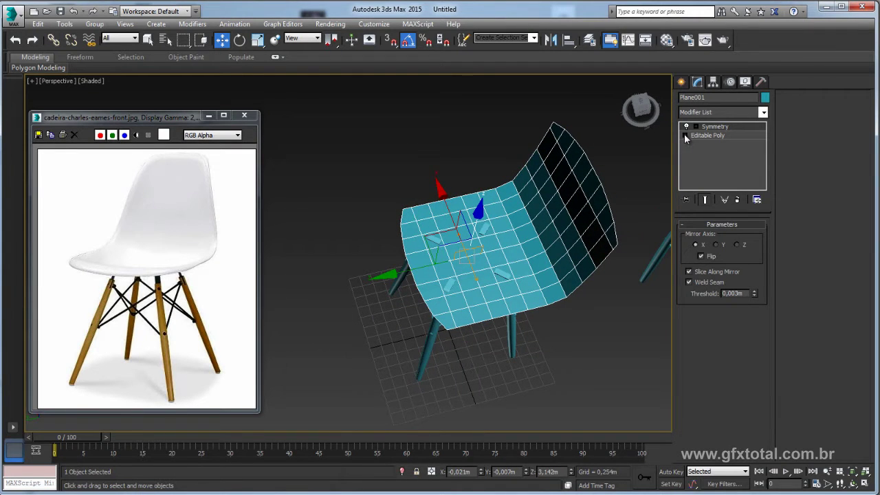
{"action": "left_click", "coordinate": [685, 135]}
{"action": "left_click", "coordinate": [703, 152]}
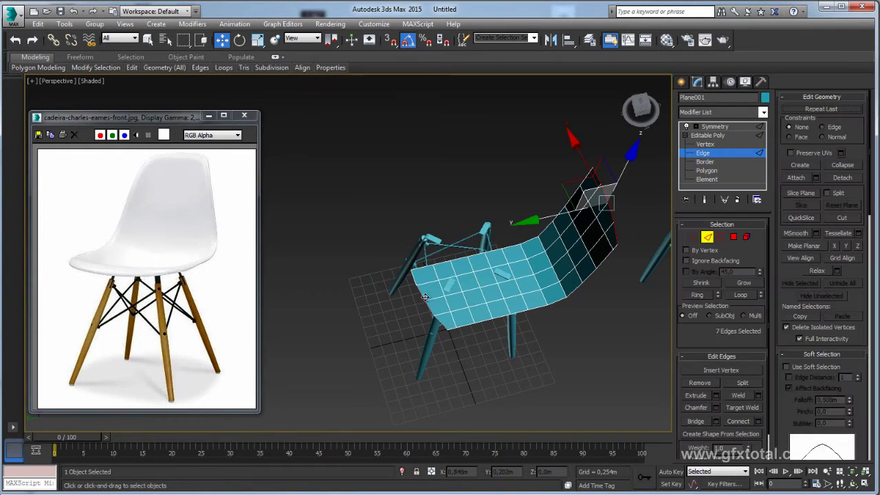
{"action": "left_click", "coordinate": [425, 297]}
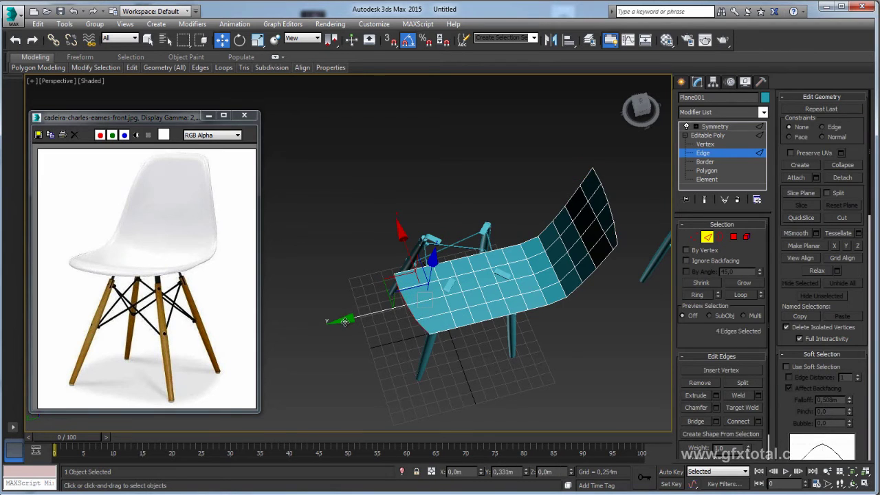
{"action": "mouse_move", "coordinate": [344, 321]}
{"action": "middle_mouse_down", "text": "alt"}
{"action": "mouse_move", "coordinate": [440, 312]}
{"action": "mouse_move", "coordinate": [424, 261]}
{"action": "middle_mouse_up", "text": "alt"}
{"action": "left_click", "coordinate": [433, 307], "text": "ctrl"}
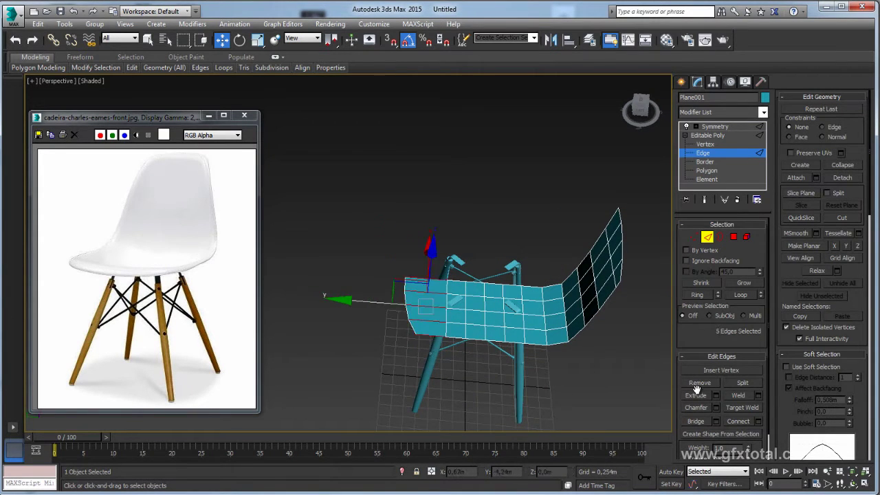
{"action": "left_click", "coordinate": [429, 306], "text": "alt"}
{"action": "mouse_move", "coordinate": [430, 306]}
{"action": "middle_mouse_down", "text": "alt"}
{"action": "mouse_move", "coordinate": [495, 344]}
{"action": "mouse_move", "coordinate": [485, 307]}
{"action": "middle_mouse_up", "text": "alt"}
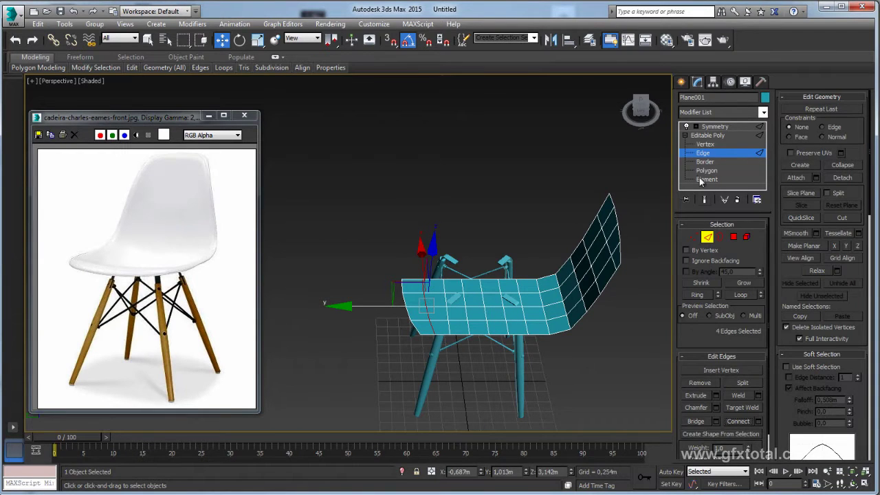
{"action": "middle_click_drag", "start_coordinate": [527, 250], "coordinate": [495, 227], "text": "alt"}
{"action": "left_click", "coordinate": [715, 126]}
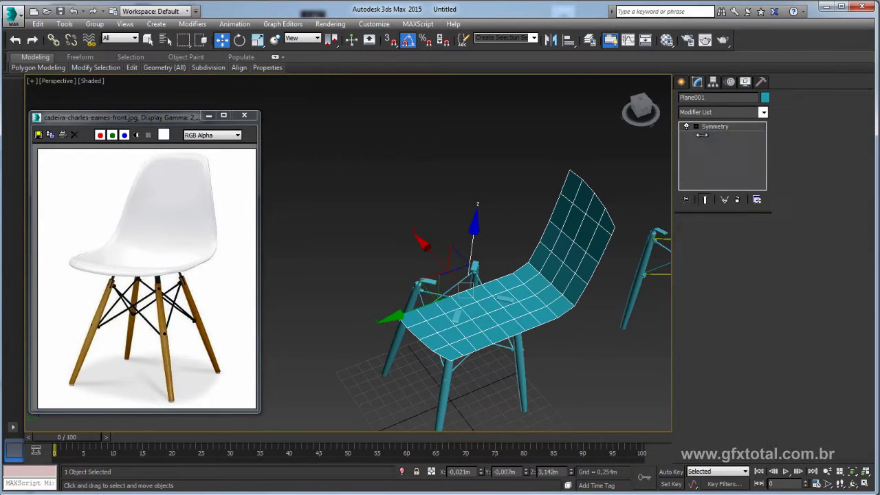
Collapse the mirrored seat into a single Editable Poly.
{"action": "right_click", "coordinate": [472, 236]}
{"action": "mouse_move", "coordinate": [494, 353]}
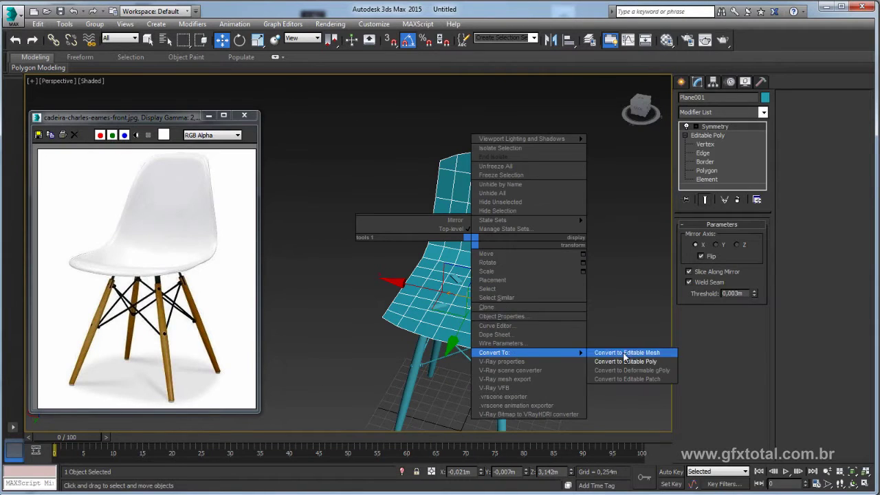
{"action": "left_click", "coordinate": [635, 363]}
{"action": "mouse_move", "coordinate": [635, 366]}
{"action": "middle_mouse_down", "text": "alt"}
{"action": "mouse_move", "coordinate": [504, 254]}
{"action": "mouse_move", "coordinate": [519, 257]}
{"action": "middle_mouse_up", "text": "alt"}
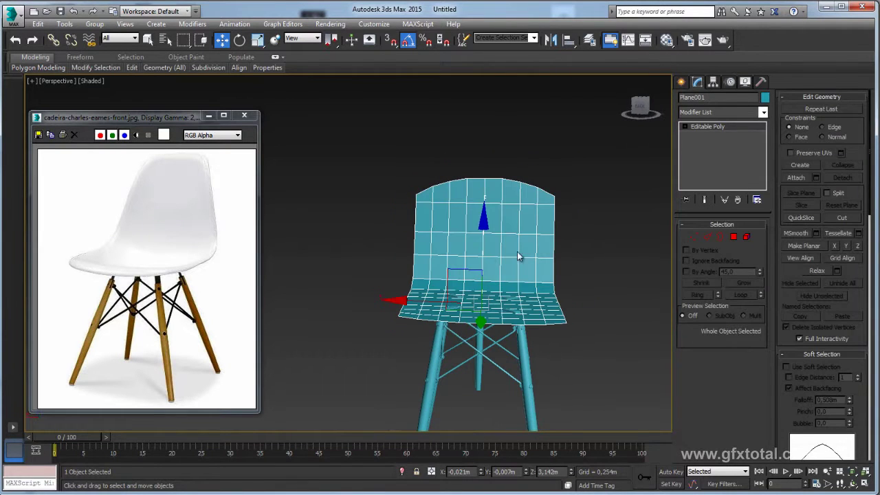
Scale the seat's open border outward, then move it down to form a thick rim.
{"action": "left_click", "coordinate": [720, 236]}
{"action": "left_click_drag", "start_coordinate": [609, 164], "coordinate": [344, 355]}
{"action": "mouse_move", "coordinate": [344, 356]}
{"action": "middle_mouse_down", "text": "alt"}
{"action": "mouse_move", "coordinate": [527, 250]}
{"action": "mouse_move", "coordinate": [508, 259]}
{"action": "middle_mouse_up", "text": "alt"}
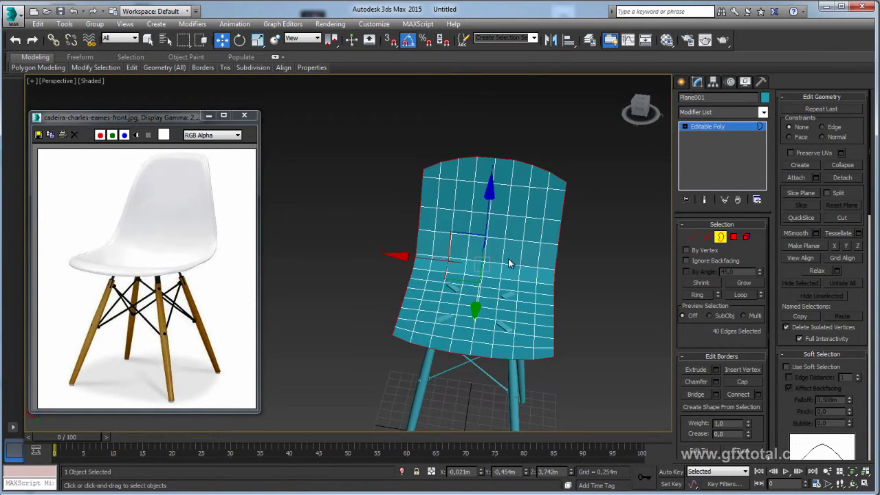
{"action": "key", "text": "e"}
{"action": "key", "text": "r"}
{"action": "left_click_drag", "start_coordinate": [493, 265], "coordinate": [498, 260], "text": "shift"}
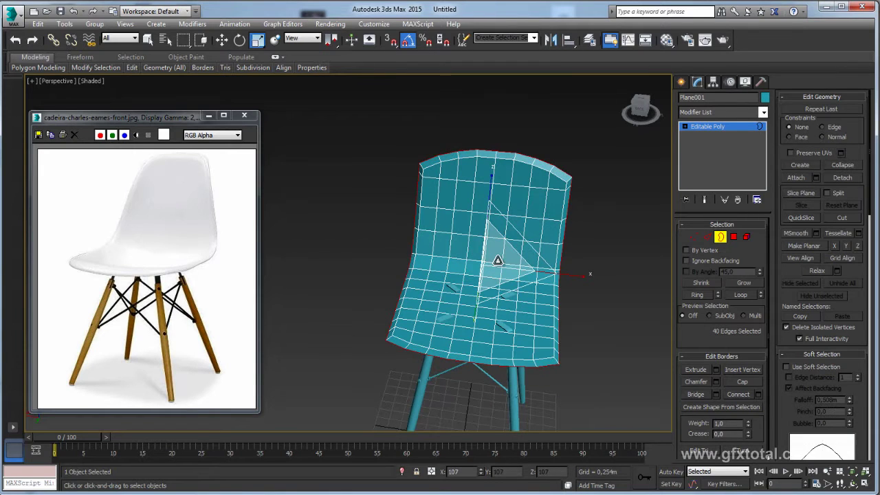
{"action": "mouse_move", "coordinate": [501, 257]}
{"action": "middle_mouse_down", "text": "alt"}
{"action": "mouse_move", "coordinate": [475, 269]}
{"action": "mouse_move", "coordinate": [444, 251]}
{"action": "middle_mouse_up", "text": "alt"}
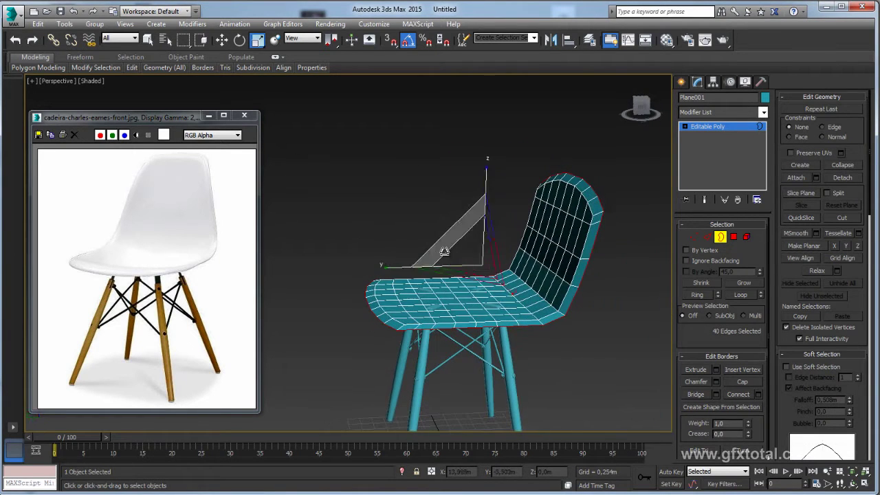
{"action": "key", "text": "w"}
{"action": "left_click_drag", "start_coordinate": [458, 245], "coordinate": [452, 239], "text": "shift"}
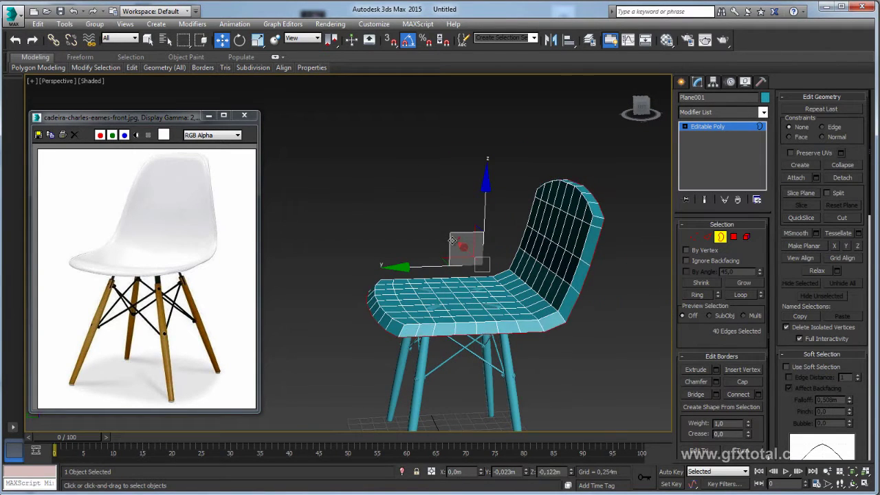
{"action": "mouse_move", "coordinate": [580, 283]}
{"action": "middle_mouse_down", "text": "alt"}
{"action": "mouse_move", "coordinate": [607, 319]}
{"action": "mouse_move", "coordinate": [647, 284]}
{"action": "mouse_move", "coordinate": [648, 222]}
{"action": "middle_mouse_up", "text": "alt"}
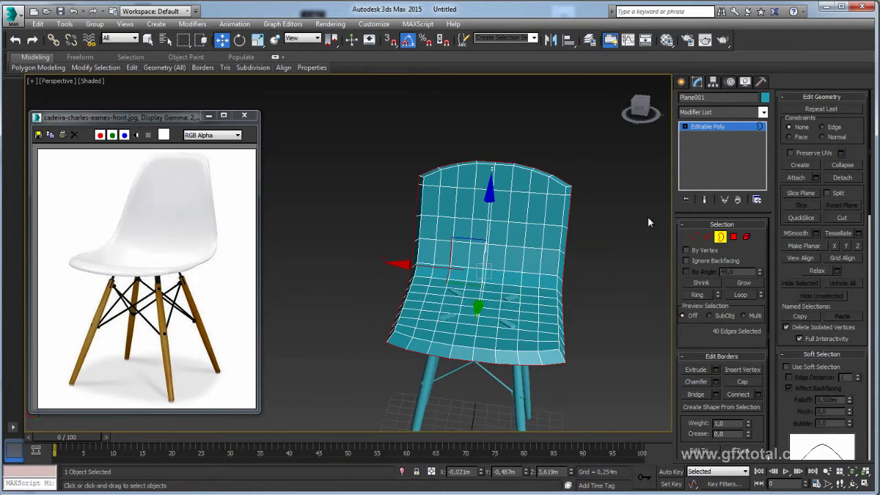
{"action": "left_click", "coordinate": [704, 125]}
Add an FFD 3x3x3 modifier to the seat and enter its Control Points level.
{"action": "mouse_move", "coordinate": [605, 204]}
{"action": "middle_mouse_down", "text": "alt"}
{"action": "mouse_move", "coordinate": [512, 201]}
{"action": "mouse_move", "coordinate": [494, 195]}
{"action": "mouse_move", "coordinate": [500, 190]}
{"action": "middle_mouse_up", "text": "alt"}
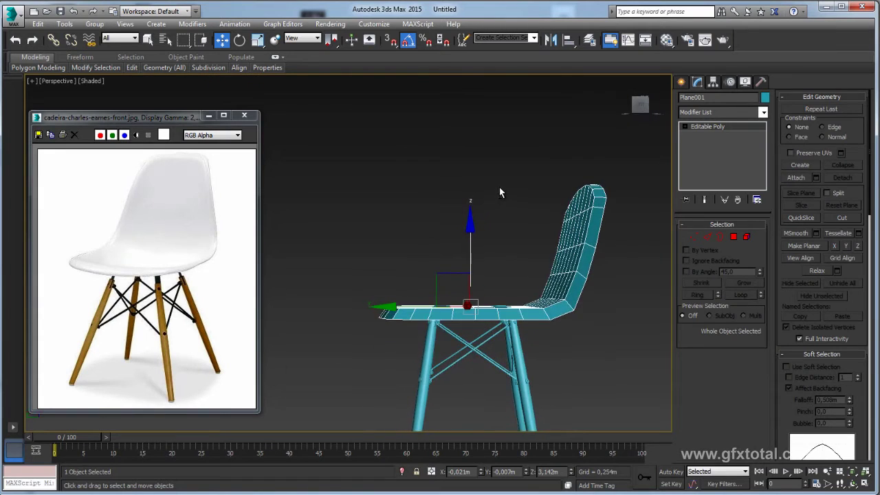
{"action": "scroll", "coordinate": [500, 188], "scroll_direction": "down", "scroll_amount": 3}
{"action": "mouse_move", "coordinate": [543, 228]}
{"action": "middle_mouse_down", "text": "alt"}
{"action": "mouse_move", "coordinate": [608, 266]}
{"action": "mouse_move", "coordinate": [729, 143]}
{"action": "middle_mouse_up", "text": "alt"}
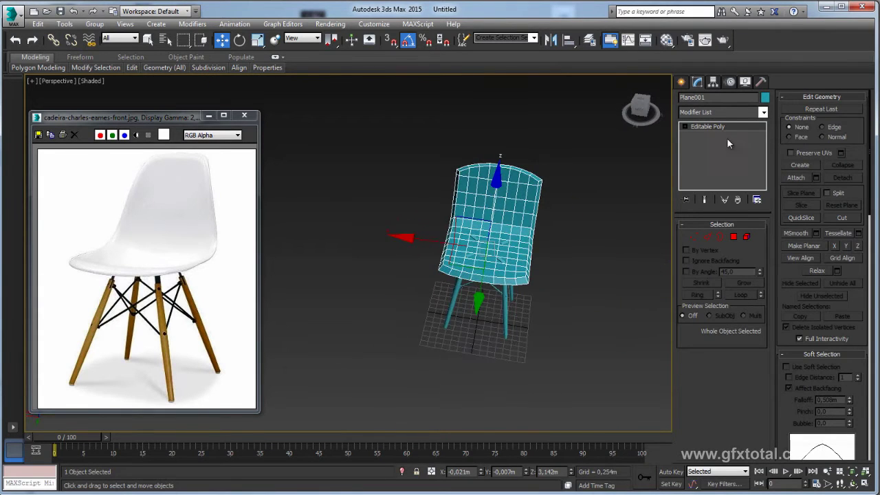
{"action": "left_click", "coordinate": [763, 112]}
{"action": "left_click_drag", "start_coordinate": [767, 140], "coordinate": [767, 181]}
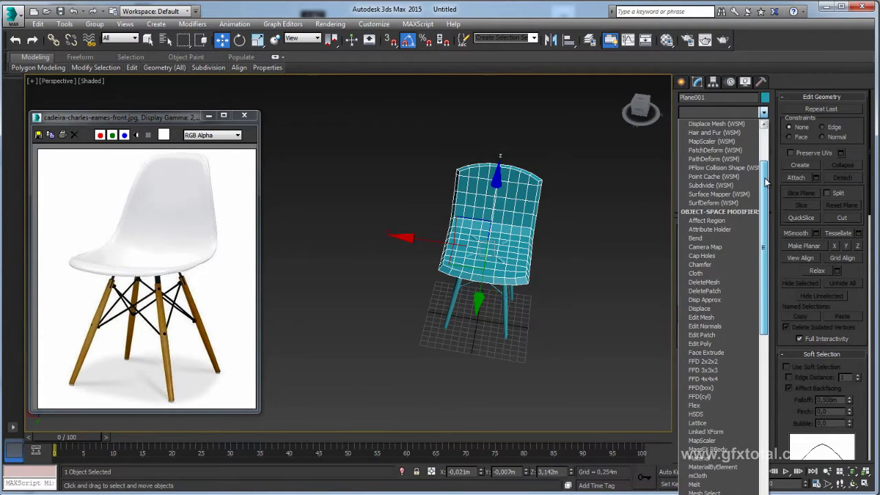
{"action": "left_click", "coordinate": [712, 372]}
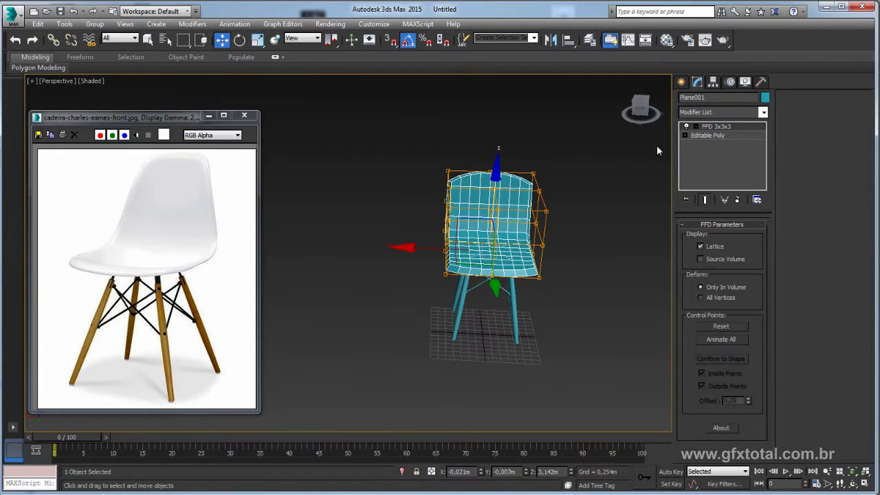
{"action": "left_click", "coordinate": [696, 127]}
{"action": "left_click", "coordinate": [726, 136]}
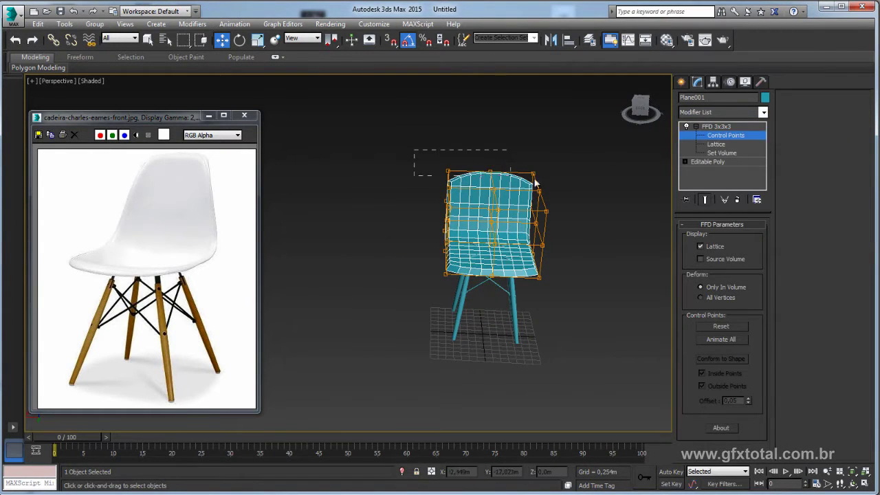
Scale the top lattice points inward and move them back to narrow and tilt the backrest.
{"action": "left_click_drag", "start_coordinate": [536, 182], "coordinate": [568, 175]}
{"action": "middle_click_drag", "start_coordinate": [567, 176], "coordinate": [551, 202], "text": "alt"}
{"action": "scroll", "coordinate": [550, 207], "scroll_direction": "up", "scroll_amount": 3}
{"action": "key", "text": "r"}
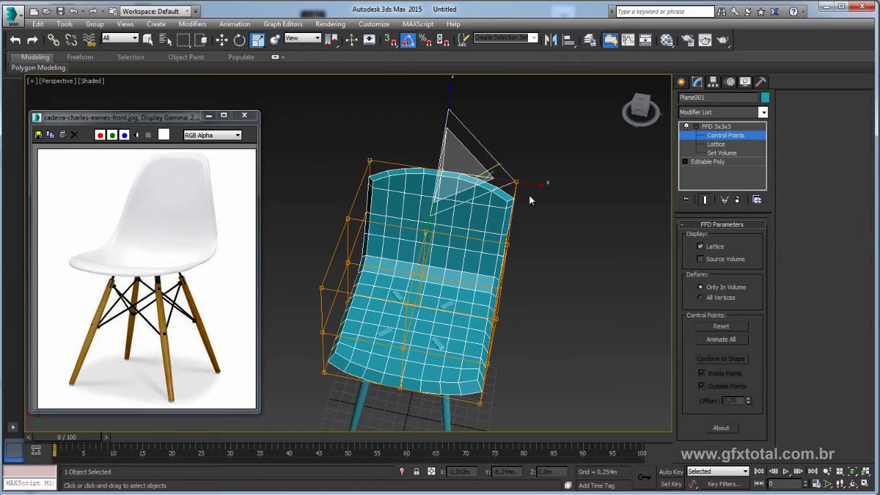
{"action": "left_click_drag", "start_coordinate": [530, 196], "coordinate": [512, 206]}
{"action": "middle_click_drag", "start_coordinate": [512, 207], "coordinate": [461, 158], "text": "alt"}
{"action": "key", "text": "w"}
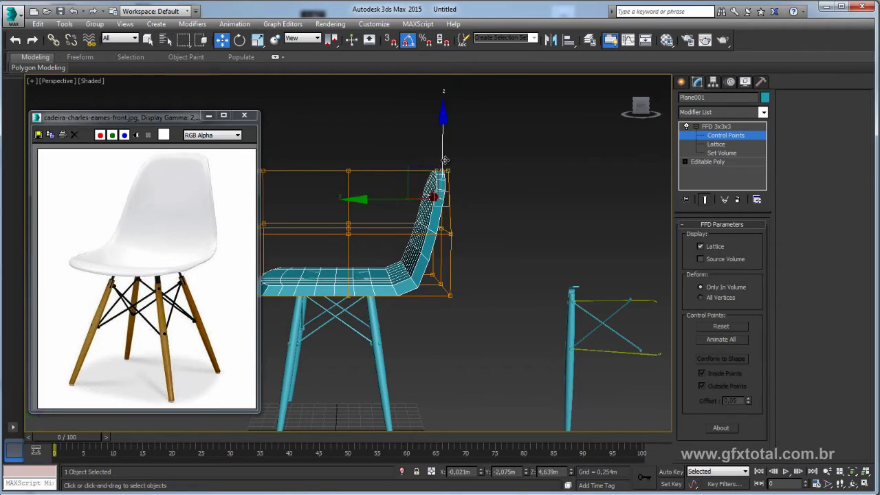
{"action": "mouse_move", "coordinate": [421, 166]}
{"action": "left_mouse_down"}
{"action": "mouse_move", "coordinate": [427, 151]}
{"action": "mouse_move", "coordinate": [411, 167]}
{"action": "left_mouse_up"}
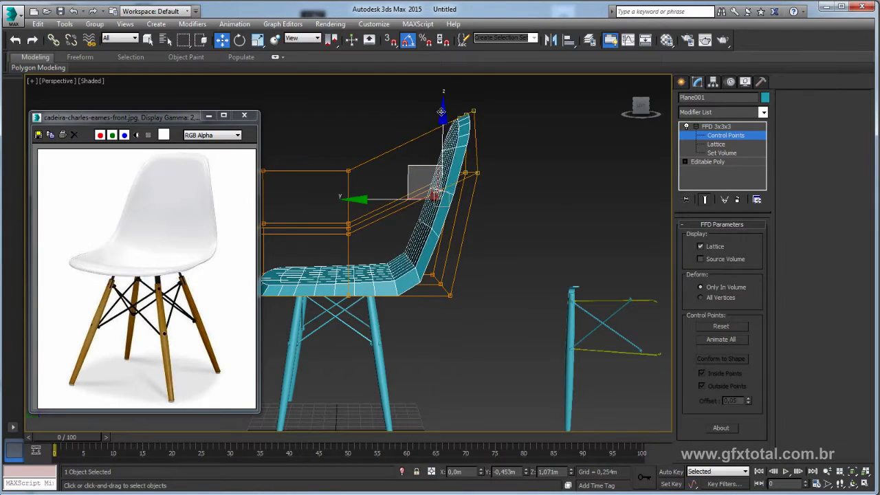
{"action": "middle_click_drag", "start_coordinate": [411, 167], "coordinate": [497, 218], "text": "alt"}
{"action": "left_click_drag", "start_coordinate": [482, 122], "coordinate": [473, 146]}
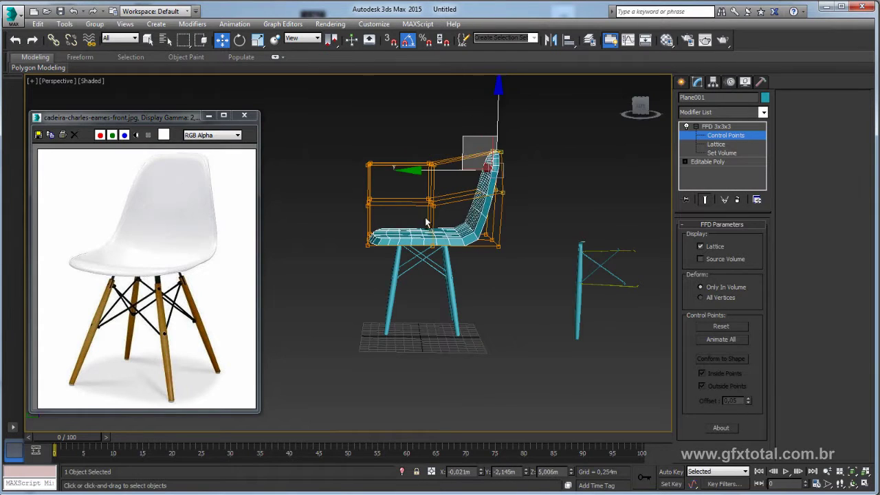
{"action": "middle_click_drag", "start_coordinate": [473, 146], "coordinate": [470, 285], "text": "alt"}
Pull the front-left corner lattice point and scale the points to 89% to pinch the seat corner.
{"action": "left_click", "coordinate": [364, 238]}
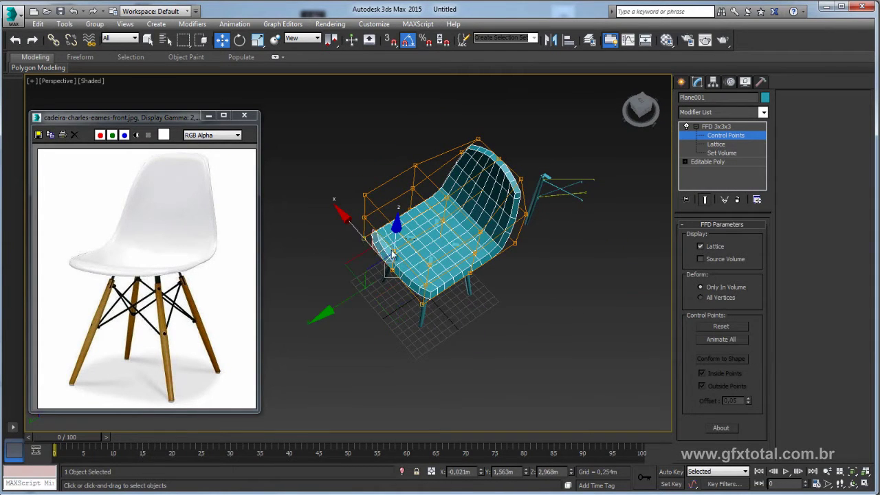
{"action": "mouse_move", "coordinate": [385, 272]}
{"action": "left_mouse_down"}
{"action": "mouse_move", "coordinate": [368, 293]}
{"action": "mouse_move", "coordinate": [402, 298]}
{"action": "left_mouse_up"}
{"action": "key", "text": "r"}
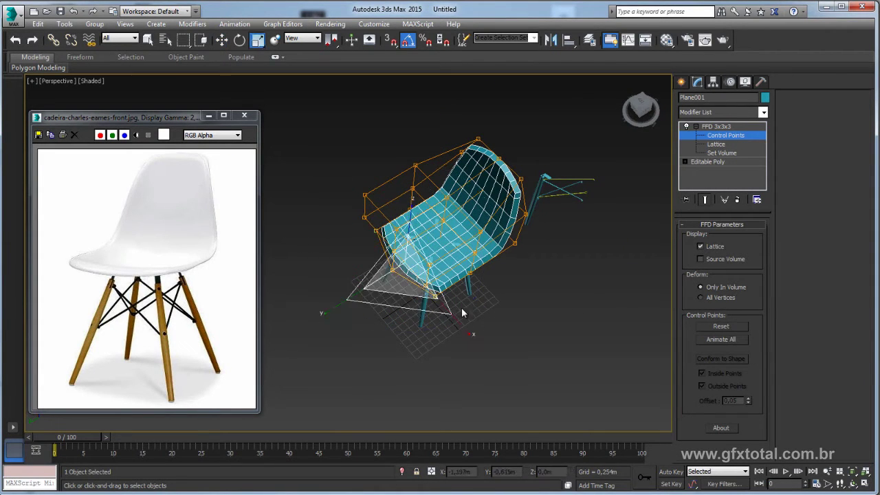
{"action": "left_click_drag", "start_coordinate": [461, 307], "coordinate": [460, 329]}
{"action": "middle_click_drag", "start_coordinate": [461, 329], "coordinate": [434, 261], "text": "alt"}
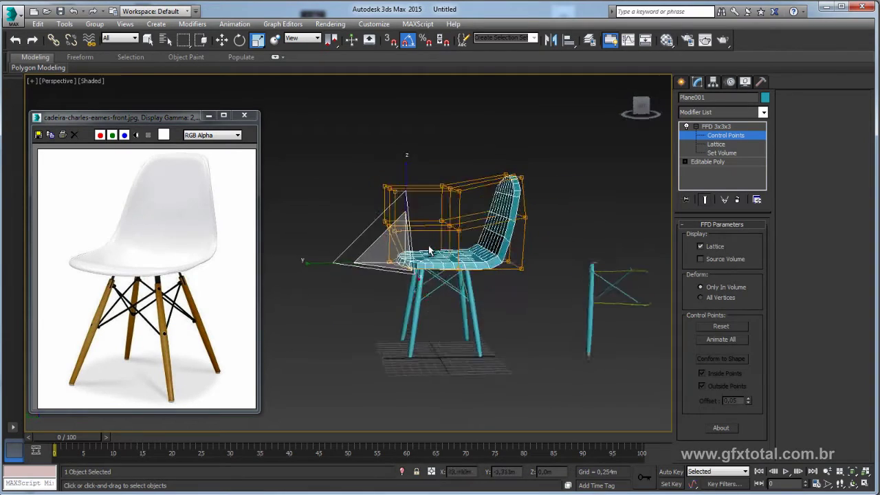
{"action": "scroll", "coordinate": [433, 261], "scroll_direction": "up", "scroll_amount": 5}
{"action": "scroll", "coordinate": [377, 270], "scroll_direction": "up", "scroll_amount": 3}
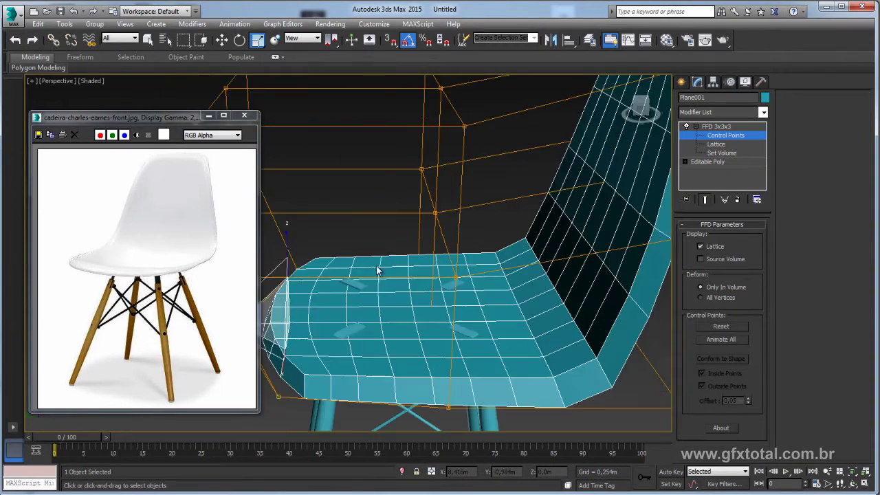
{"action": "scroll", "coordinate": [419, 275], "scroll_direction": "down", "scroll_amount": 5}
{"action": "mouse_move", "coordinate": [419, 275]}
{"action": "middle_mouse_down", "text": "alt"}
{"action": "mouse_move", "coordinate": [438, 300]}
{"action": "mouse_move", "coordinate": [486, 265]}
{"action": "middle_mouse_up", "text": "alt"}
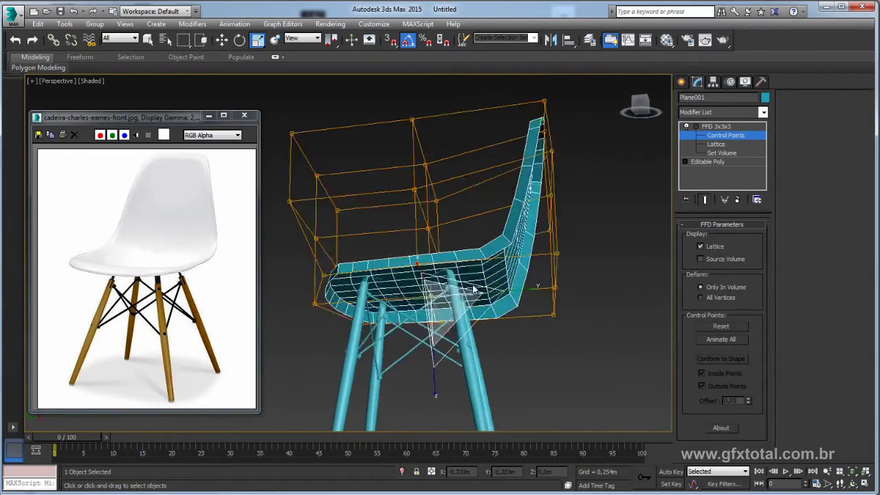
Lower and then raise the selected lattice points to bend the seat surface.
{"action": "key", "text": "w"}
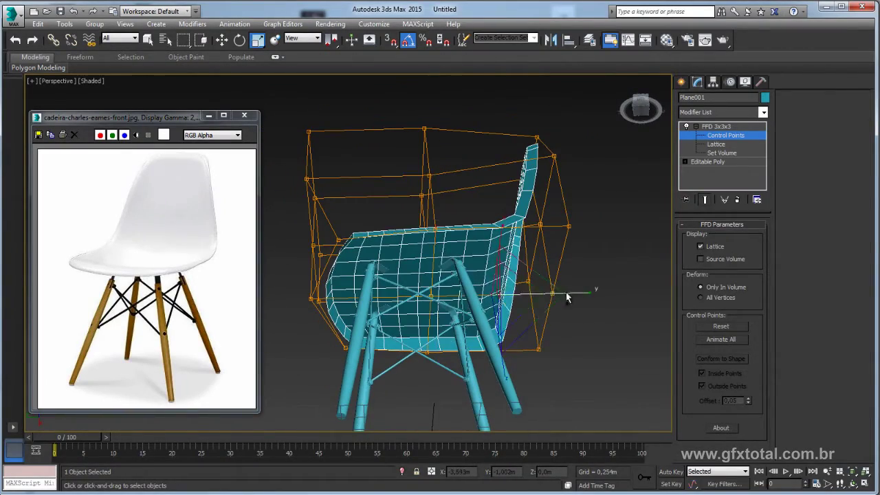
{"action": "mouse_move", "coordinate": [566, 292]}
{"action": "middle_mouse_down", "text": "alt"}
{"action": "mouse_move", "coordinate": [569, 276]}
{"action": "mouse_move", "coordinate": [510, 255]}
{"action": "middle_mouse_up", "text": "alt"}
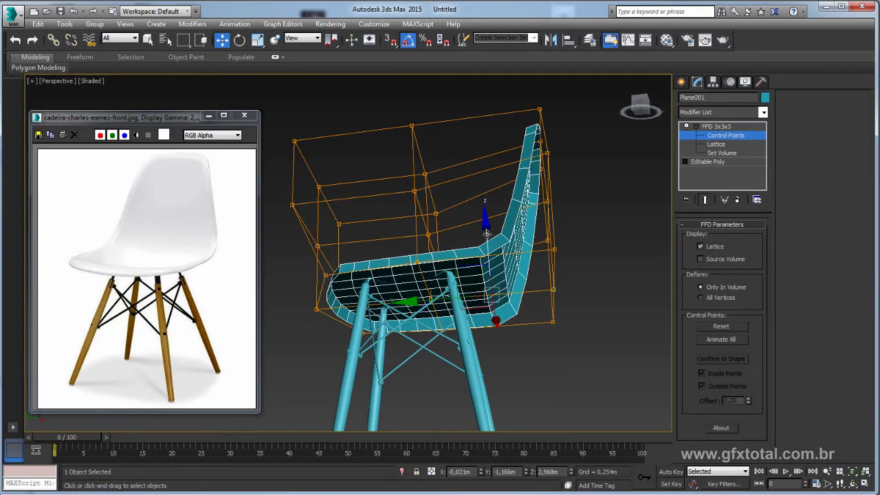
{"action": "left_click_drag", "start_coordinate": [487, 234], "coordinate": [489, 287]}
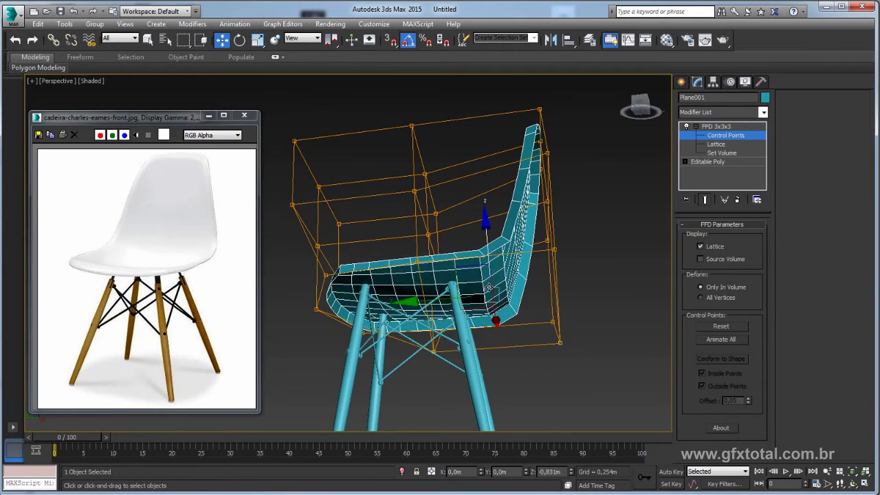
{"action": "mouse_move", "coordinate": [489, 287]}
{"action": "middle_mouse_down", "text": "alt"}
{"action": "mouse_move", "coordinate": [539, 329]}
{"action": "mouse_move", "coordinate": [504, 297]}
{"action": "middle_mouse_up", "text": "alt"}
{"action": "left_click_drag", "start_coordinate": [499, 282], "coordinate": [499, 273]}
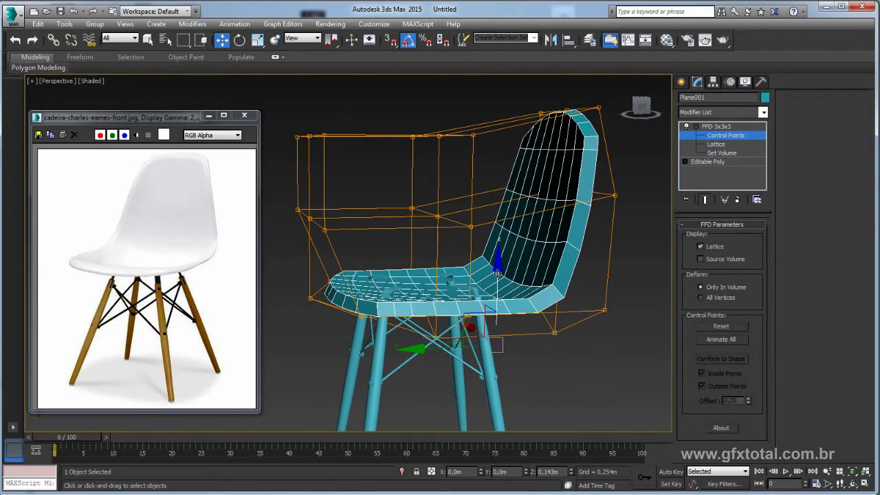
{"action": "mouse_move", "coordinate": [498, 272]}
{"action": "middle_mouse_down", "text": "alt"}
{"action": "mouse_move", "coordinate": [489, 297]}
{"action": "mouse_move", "coordinate": [467, 280]}
{"action": "middle_mouse_up", "text": "alt"}
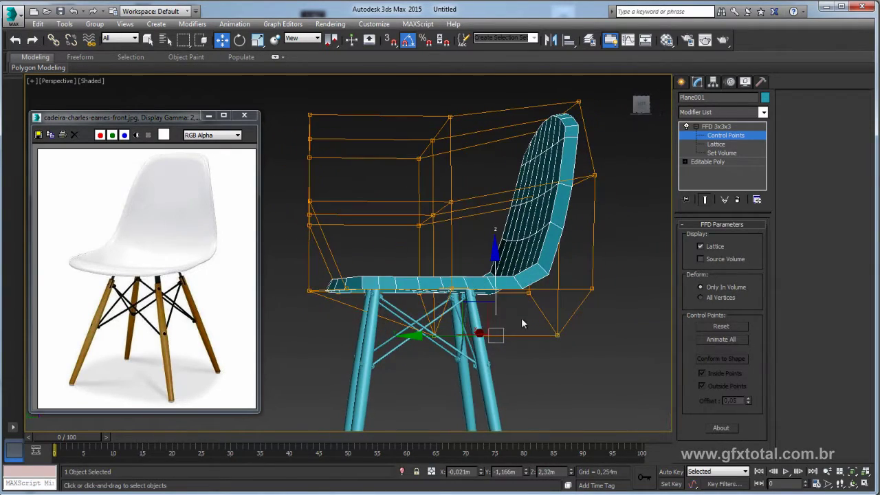
Push the rear and upper lattice points back to bend the backrest further.
{"action": "left_click", "coordinate": [558, 335]}
{"action": "middle_click_drag", "start_coordinate": [572, 332], "coordinate": [511, 348], "text": "alt"}
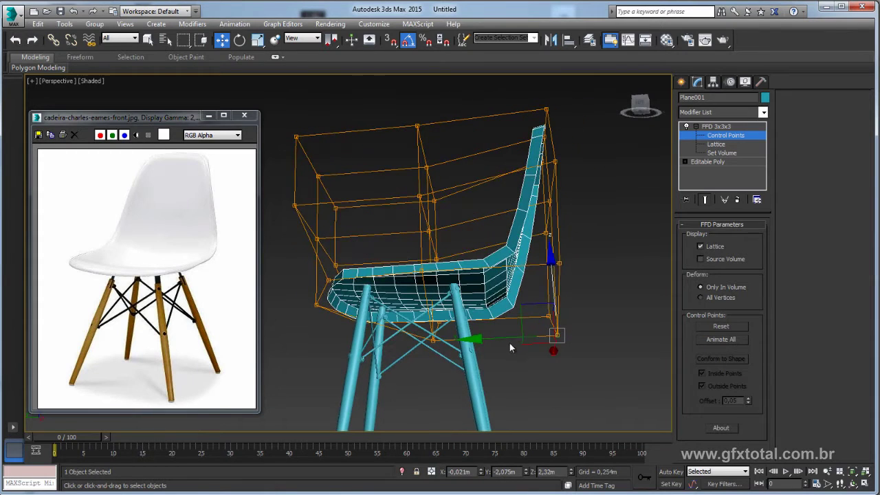
{"action": "left_click_drag", "start_coordinate": [493, 340], "coordinate": [522, 339]}
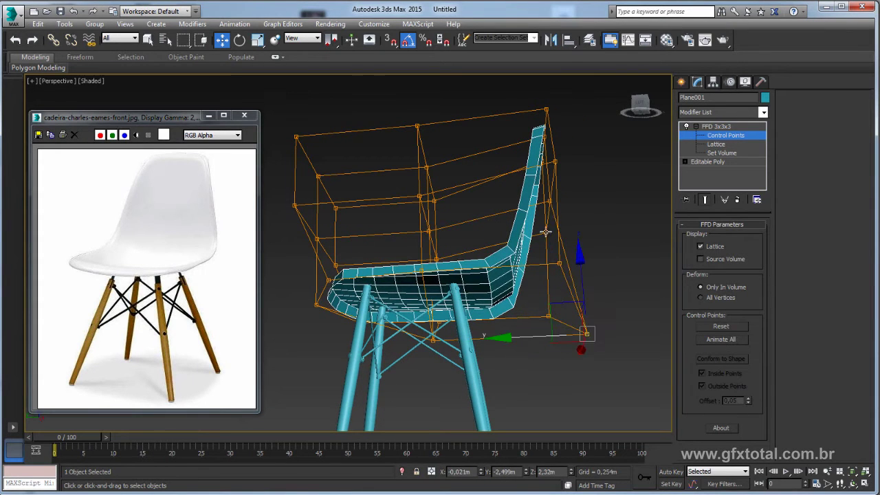
{"action": "middle_click_drag", "start_coordinate": [522, 339], "coordinate": [548, 225], "text": "alt"}
{"action": "left_click", "coordinate": [556, 191]}
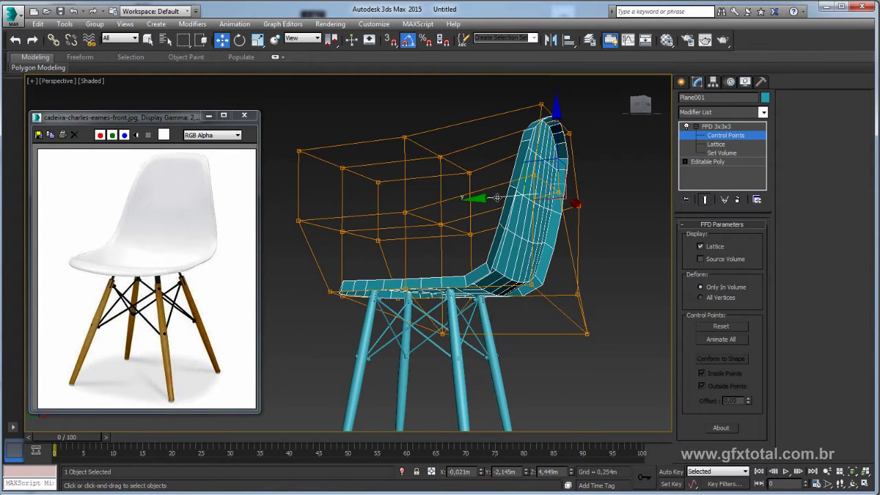
{"action": "left_click_drag", "start_coordinate": [497, 197], "coordinate": [526, 195]}
{"action": "mouse_move", "coordinate": [526, 195]}
{"action": "middle_mouse_down", "text": "alt"}
{"action": "mouse_move", "coordinate": [562, 112]}
{"action": "mouse_move", "coordinate": [540, 135]}
{"action": "middle_mouse_up", "text": "alt"}
{"action": "left_click_drag", "start_coordinate": [506, 112], "coordinate": [499, 184]}
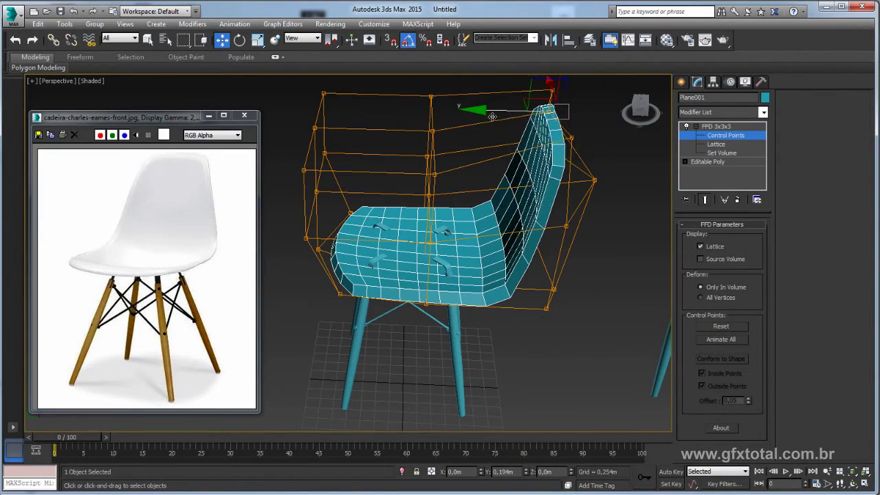
{"action": "mouse_move", "coordinate": [500, 184]}
{"action": "middle_mouse_down", "text": "alt"}
{"action": "mouse_move", "coordinate": [570, 199]}
{"action": "mouse_move", "coordinate": [530, 232]}
{"action": "mouse_move", "coordinate": [501, 213]}
{"action": "mouse_move", "coordinate": [502, 232]}
{"action": "mouse_move", "coordinate": [467, 210]}
{"action": "mouse_move", "coordinate": [447, 172]}
{"action": "middle_mouse_up", "text": "alt"}
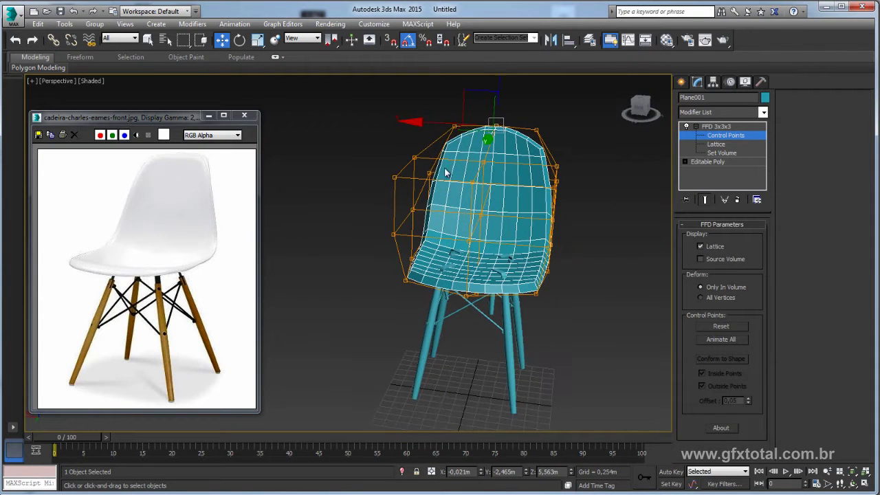
Scale the selected lattice points inward to narrow the backrest further.
{"action": "left_click", "coordinate": [430, 171]}
{"action": "middle_click_drag", "start_coordinate": [570, 188], "coordinate": [588, 212], "text": "alt"}
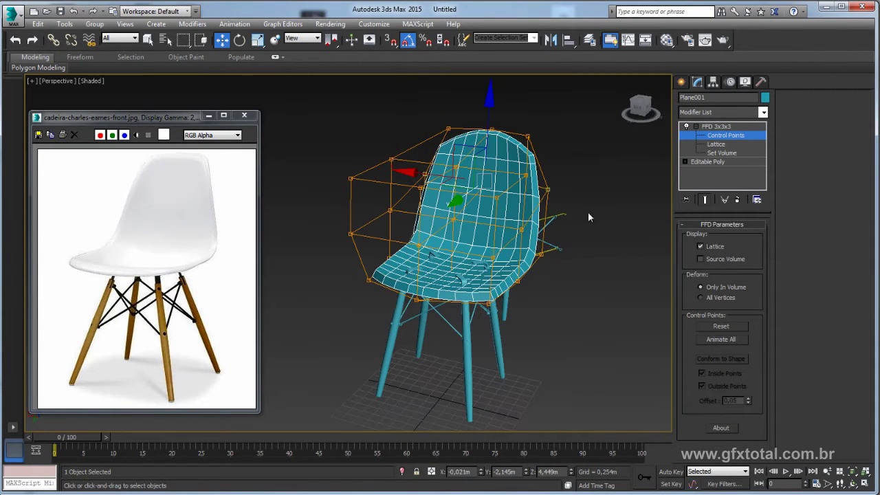
{"action": "key", "text": "r"}
{"action": "left_click_drag", "start_coordinate": [574, 192], "coordinate": [565, 196]}
{"action": "mouse_move", "coordinate": [565, 196]}
{"action": "middle_mouse_down", "text": "alt"}
{"action": "mouse_move", "coordinate": [573, 187]}
{"action": "mouse_move", "coordinate": [572, 266]}
{"action": "mouse_move", "coordinate": [538, 288]}
{"action": "middle_mouse_up", "text": "alt"}
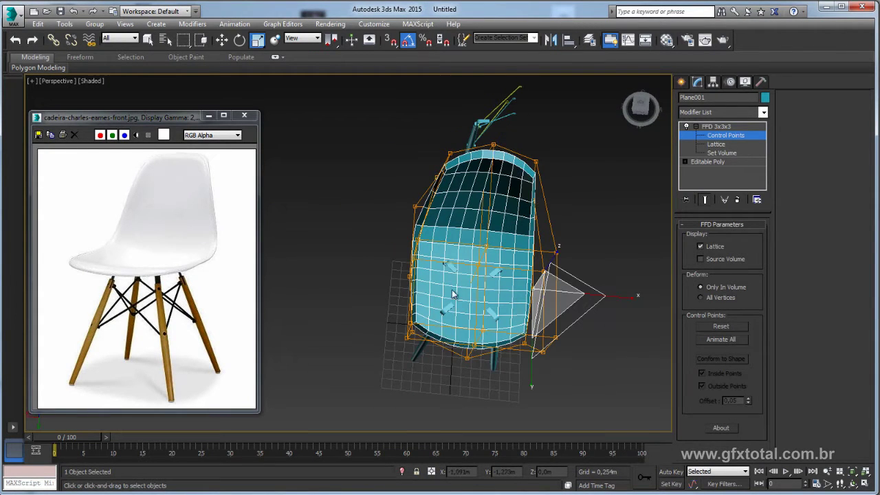
Move a group of lattice points outward to bulge the right side of the seat shell.
{"action": "left_click_drag", "start_coordinate": [408, 273], "coordinate": [551, 353]}
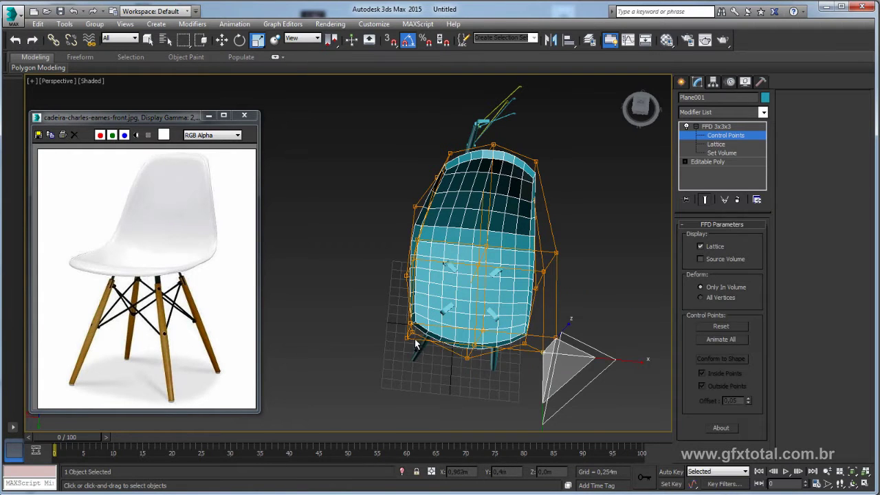
{"action": "mouse_move", "coordinate": [415, 339]}
{"action": "middle_mouse_down", "text": "alt"}
{"action": "mouse_move", "coordinate": [517, 398]}
{"action": "mouse_move", "coordinate": [423, 411]}
{"action": "mouse_move", "coordinate": [567, 274]}
{"action": "middle_mouse_up", "text": "alt"}
{"action": "key", "text": "w"}
{"action": "mouse_move", "coordinate": [524, 265]}
{"action": "left_mouse_down"}
{"action": "mouse_move", "coordinate": [552, 268]}
{"action": "mouse_move", "coordinate": [541, 268]}
{"action": "mouse_move", "coordinate": [614, 211]}
{"action": "left_mouse_up"}
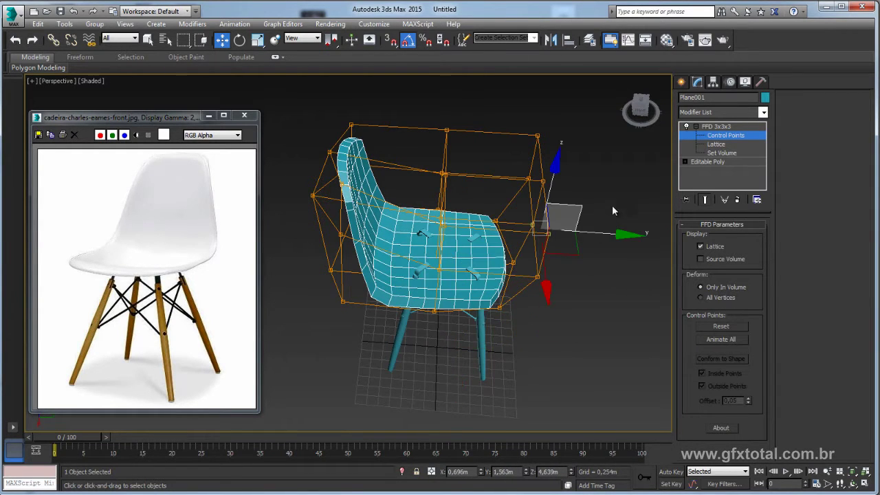
{"action": "mouse_move", "coordinate": [480, 323]}
{"action": "left_mouse_down"}
{"action": "mouse_move", "coordinate": [569, 270]}
{"action": "mouse_move", "coordinate": [559, 328]}
{"action": "left_mouse_up"}
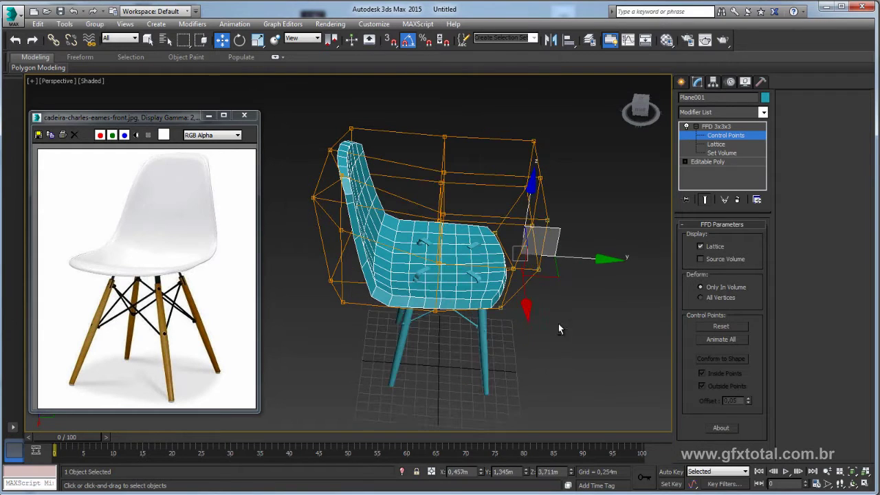
Move another set of lattice points along Y, then exit FFD control-point editing.
{"action": "left_click_drag", "start_coordinate": [421, 203], "coordinate": [418, 200]}
{"action": "left_click_drag", "start_coordinate": [551, 260], "coordinate": [555, 259]}
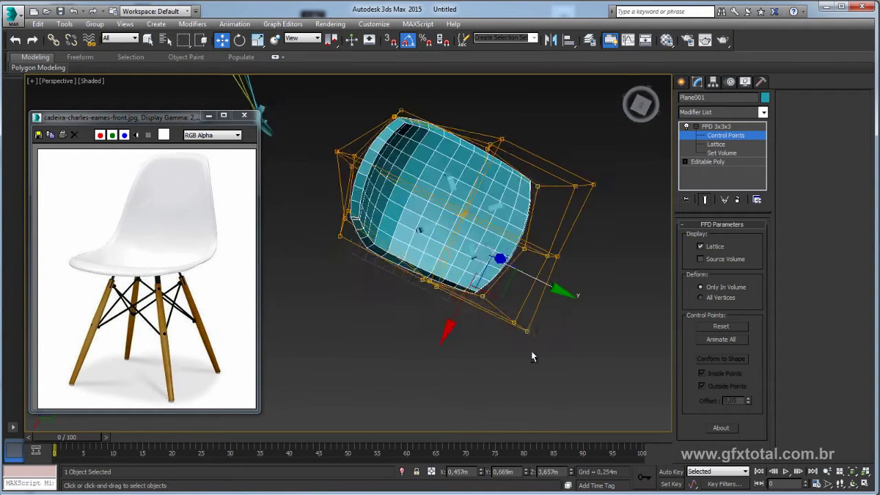
{"action": "middle_click_drag", "start_coordinate": [556, 259], "coordinate": [547, 321], "text": "alt"}
{"action": "scroll", "coordinate": [546, 321], "scroll_direction": "up", "scroll_amount": 4}
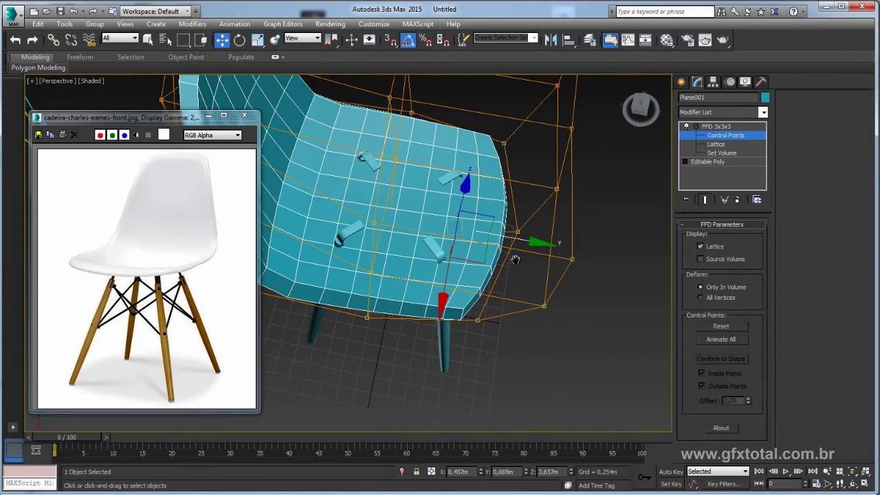
{"action": "mouse_move", "coordinate": [515, 260]}
{"action": "middle_mouse_down", "text": "alt"}
{"action": "mouse_move", "coordinate": [534, 295]}
{"action": "mouse_move", "coordinate": [521, 294]}
{"action": "middle_mouse_up", "text": "alt"}
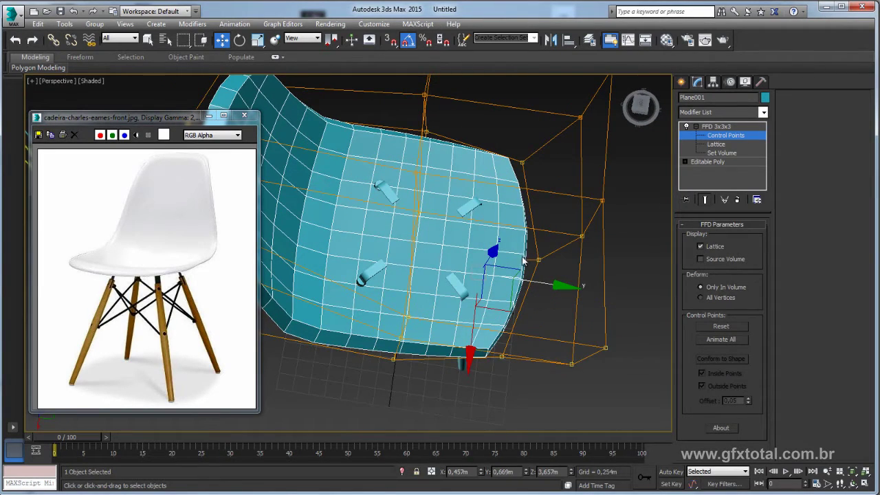
{"action": "left_click", "coordinate": [715, 126]}
Collapse the FFD 3x3x3 into the seat's Editable Poly to bake in the curved shape.
{"action": "left_click", "coordinate": [696, 126]}
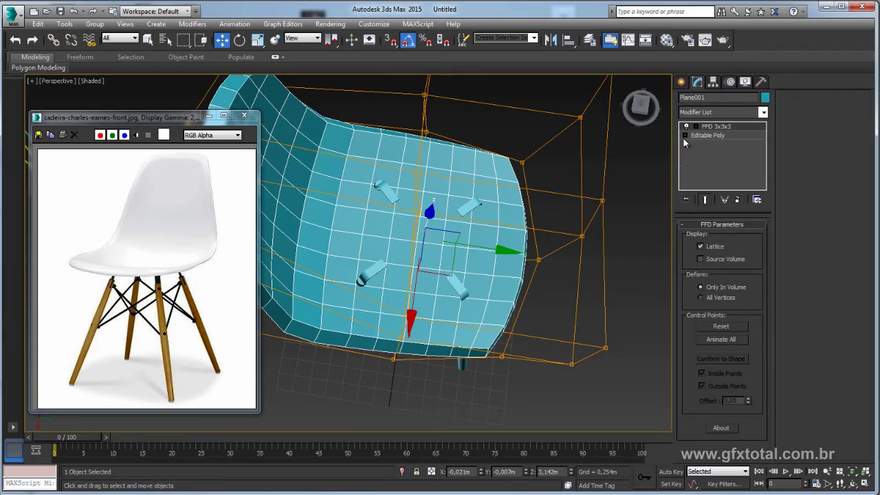
{"action": "mouse_move", "coordinate": [524, 275]}
{"action": "middle_mouse_down", "text": "alt"}
{"action": "mouse_move", "coordinate": [445, 213]}
{"action": "mouse_move", "coordinate": [453, 244]}
{"action": "mouse_move", "coordinate": [426, 229]}
{"action": "middle_mouse_up", "text": "alt"}
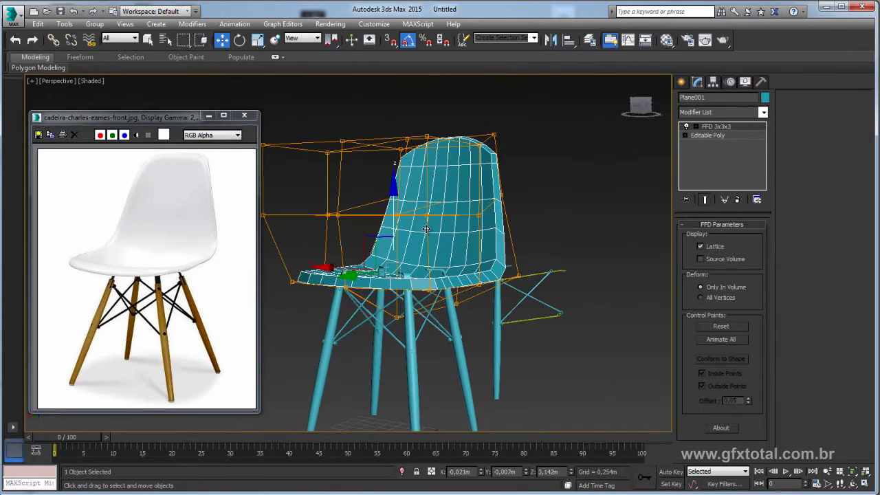
{"action": "right_click", "coordinate": [436, 222]}
{"action": "mouse_move", "coordinate": [455, 328]}
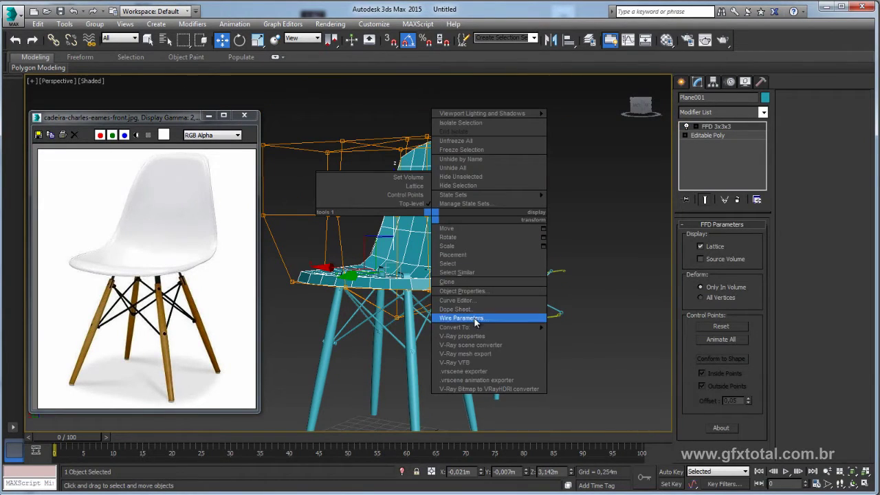
{"action": "left_click", "coordinate": [599, 336]}
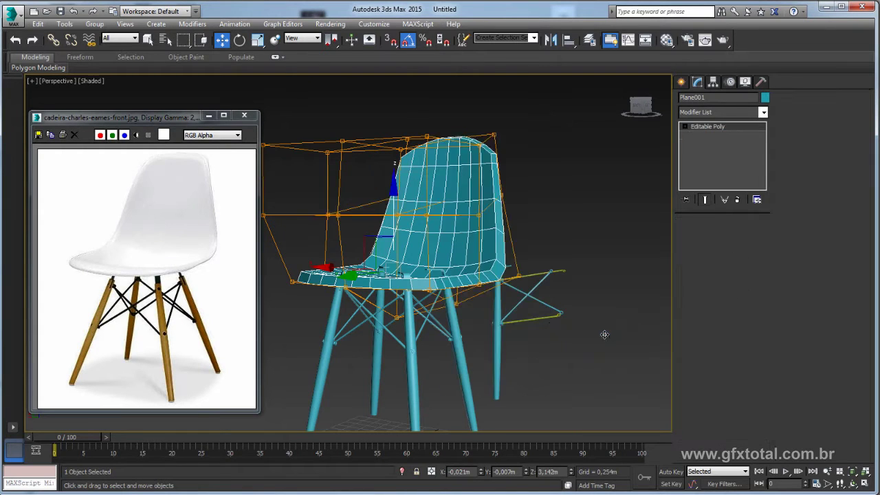
Move the seat shell up above the legs and check it from behind.
{"action": "key", "text": "r"}
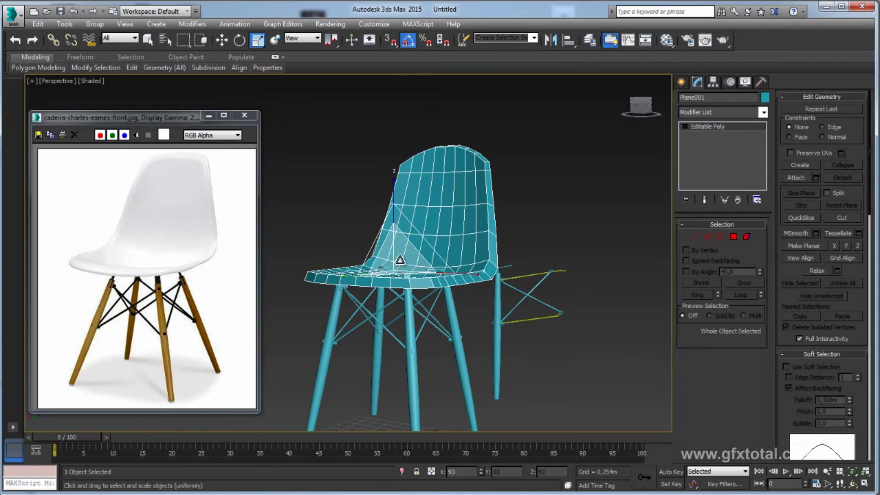
{"action": "key", "text": "w"}
{"action": "middle_click_drag", "start_coordinate": [396, 254], "coordinate": [383, 259], "text": "alt"}
{"action": "left_click_drag", "start_coordinate": [382, 259], "coordinate": [359, 234]}
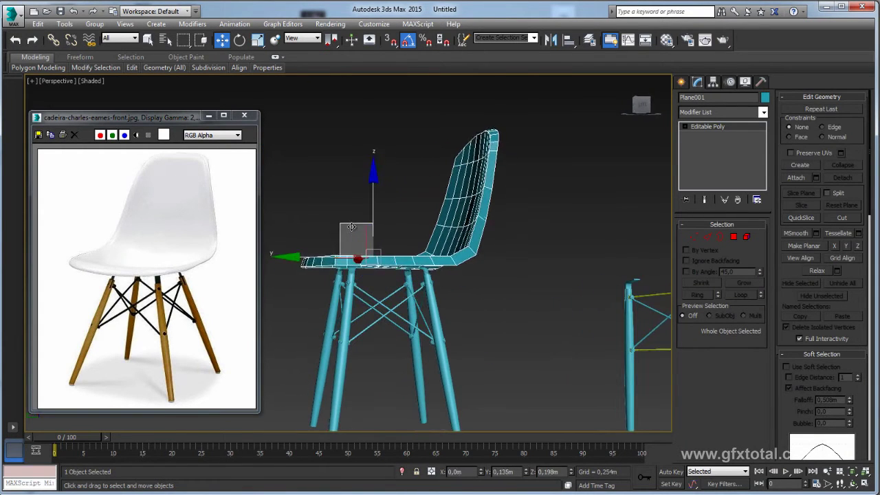
{"action": "mouse_move", "coordinate": [359, 235]}
{"action": "middle_mouse_down", "text": "alt"}
{"action": "mouse_move", "coordinate": [623, 184]}
{"action": "mouse_move", "coordinate": [444, 335]}
{"action": "mouse_move", "coordinate": [498, 267]}
{"action": "mouse_move", "coordinate": [492, 210]}
{"action": "middle_mouse_up", "text": "alt"}
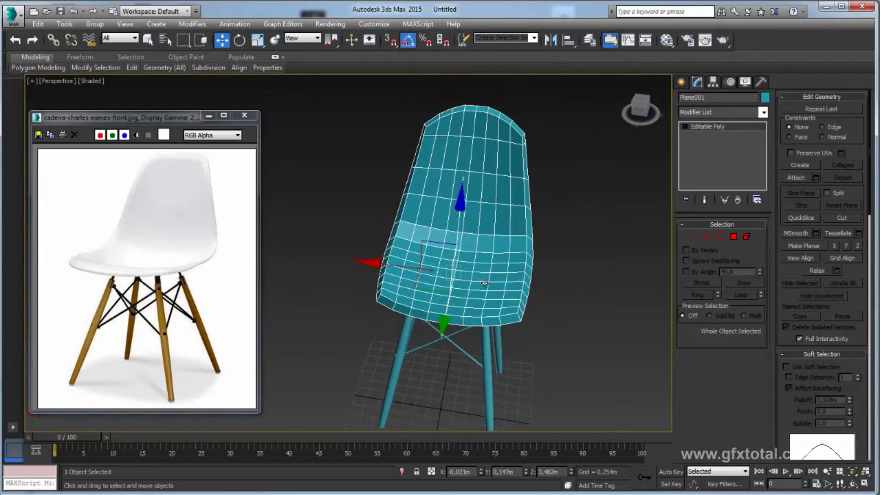
{"action": "scroll", "coordinate": [492, 210], "scroll_direction": "up", "scroll_amount": 5}
{"action": "middle_click_drag", "start_coordinate": [580, 212], "coordinate": [546, 226], "text": "alt"}
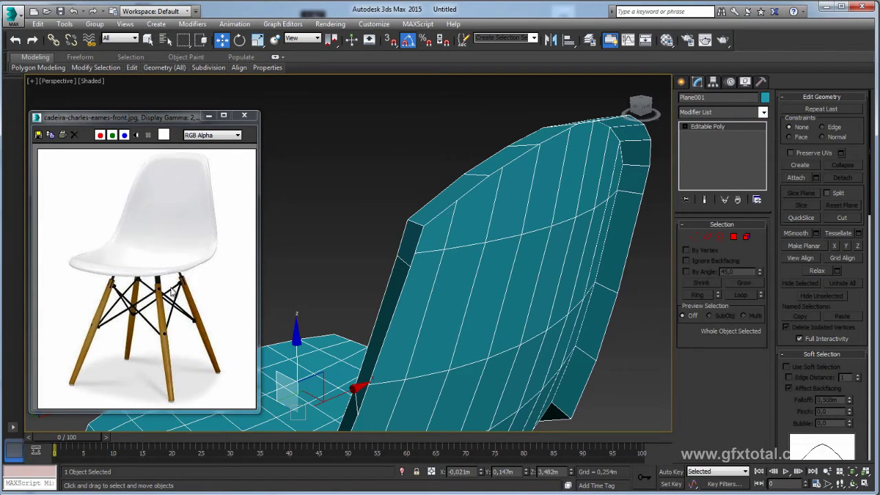
{"action": "left_click", "coordinate": [764, 112]}
Add a Shell modifier to the seat with Outer Amount 0 and Inner Amount about 0.055 m.
{"action": "scroll", "coordinate": [716, 241], "scroll_direction": "down", "scroll_amount": 10}
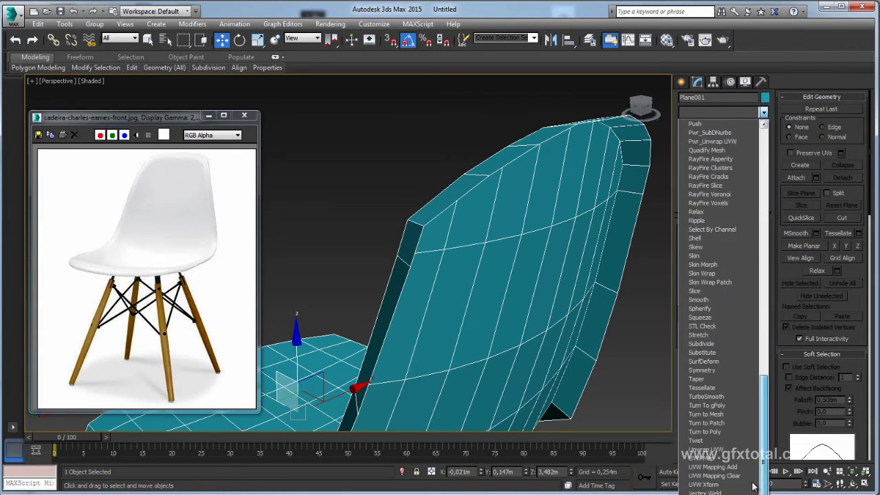
{"action": "left_click", "coordinate": [706, 237]}
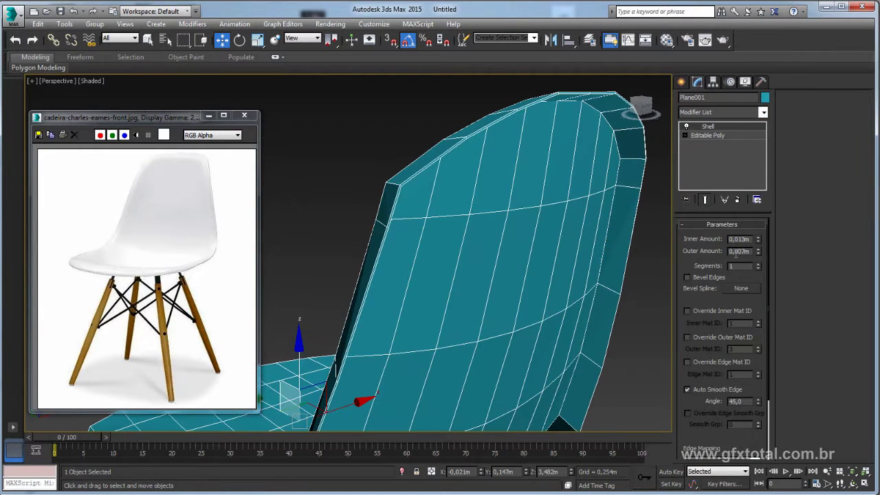
{"action": "right_click", "coordinate": [758, 239]}
{"action": "left_click_drag", "start_coordinate": [758, 252], "coordinate": [722, 213]}
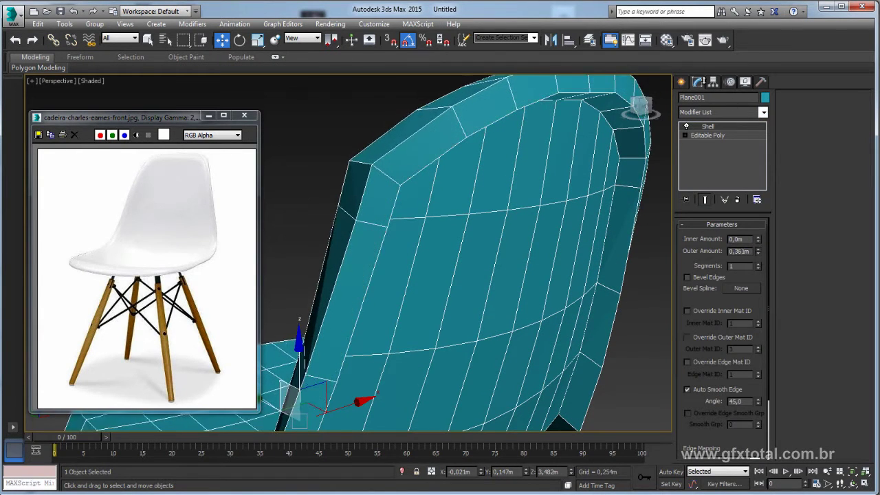
{"action": "right_click", "coordinate": [759, 251]}
{"action": "mouse_move", "coordinate": [758, 239]}
{"action": "left_mouse_down"}
{"action": "mouse_move", "coordinate": [745, 106]}
{"action": "mouse_move", "coordinate": [745, 121]}
{"action": "left_mouse_up"}
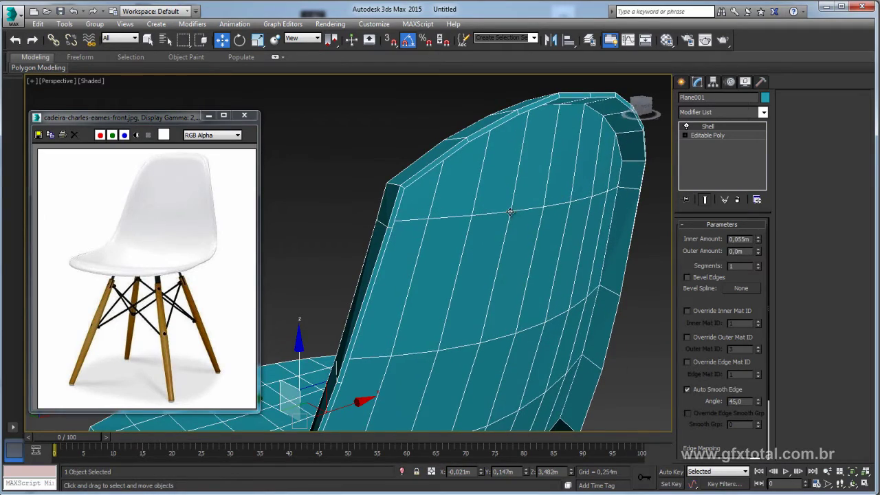
{"action": "scroll", "coordinate": [510, 212], "scroll_direction": "down", "scroll_amount": 3}
Collapse the shelled seat to an Editable Poly and raise it slightly on Z.
{"action": "mouse_move", "coordinate": [511, 212]}
{"action": "middle_mouse_down", "text": "alt"}
{"action": "mouse_move", "coordinate": [480, 307]}
{"action": "mouse_move", "coordinate": [484, 183]}
{"action": "middle_mouse_up", "text": "alt"}
{"action": "right_click", "coordinate": [479, 193]}
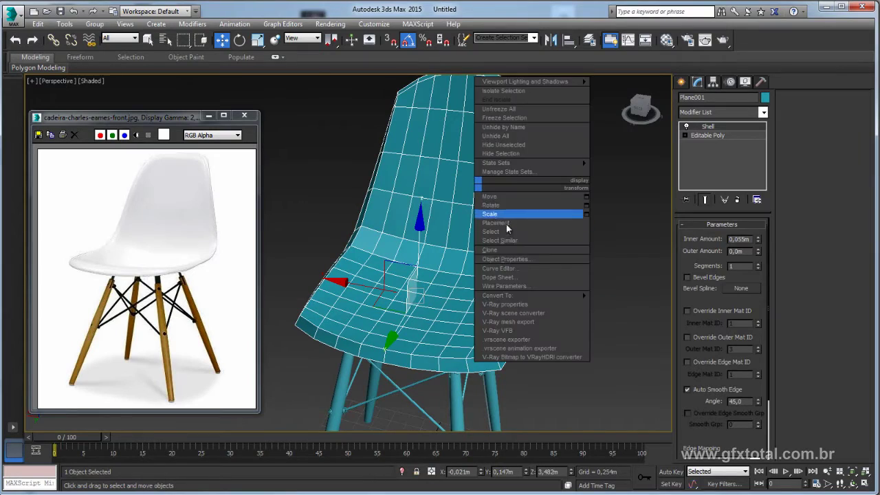
{"action": "left_click", "coordinate": [628, 305]}
{"action": "mouse_move", "coordinate": [517, 294]}
{"action": "middle_mouse_down", "text": "alt"}
{"action": "mouse_move", "coordinate": [491, 236]}
{"action": "mouse_move", "coordinate": [492, 273]}
{"action": "mouse_move", "coordinate": [451, 186]}
{"action": "mouse_move", "coordinate": [417, 247]}
{"action": "mouse_move", "coordinate": [562, 208]}
{"action": "mouse_move", "coordinate": [563, 216]}
{"action": "mouse_move", "coordinate": [492, 253]}
{"action": "middle_mouse_up", "text": "alt"}
{"action": "left_click_drag", "start_coordinate": [484, 235], "coordinate": [484, 226]}
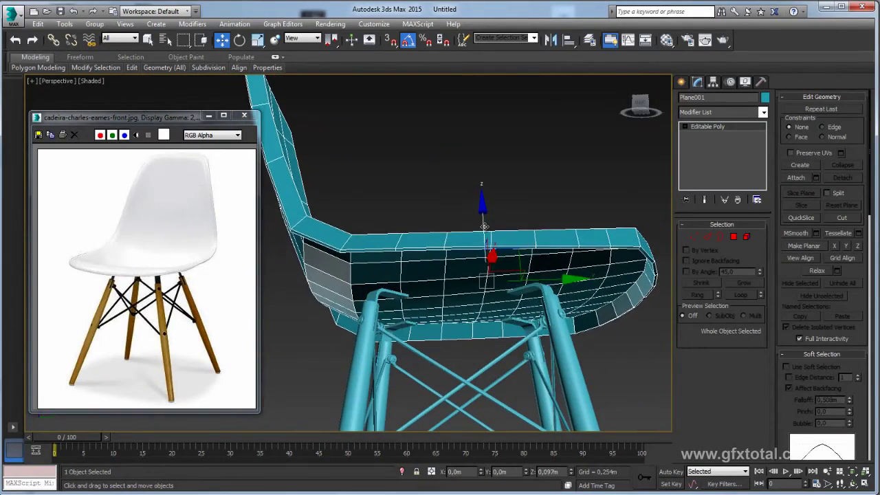
Select two leg-mount polygons and pull the seat underside down using a wide Soft Selection falloff.
{"action": "key", "text": "4"}
{"action": "left_click", "coordinate": [535, 278]}
{"action": "mouse_move", "coordinate": [535, 277]}
{"action": "middle_mouse_down", "text": "alt"}
{"action": "mouse_move", "coordinate": [534, 310]}
{"action": "mouse_move", "coordinate": [562, 258]}
{"action": "mouse_move", "coordinate": [572, 351]}
{"action": "middle_mouse_up", "text": "alt"}
{"action": "left_click", "coordinate": [537, 313], "text": "ctrl"}
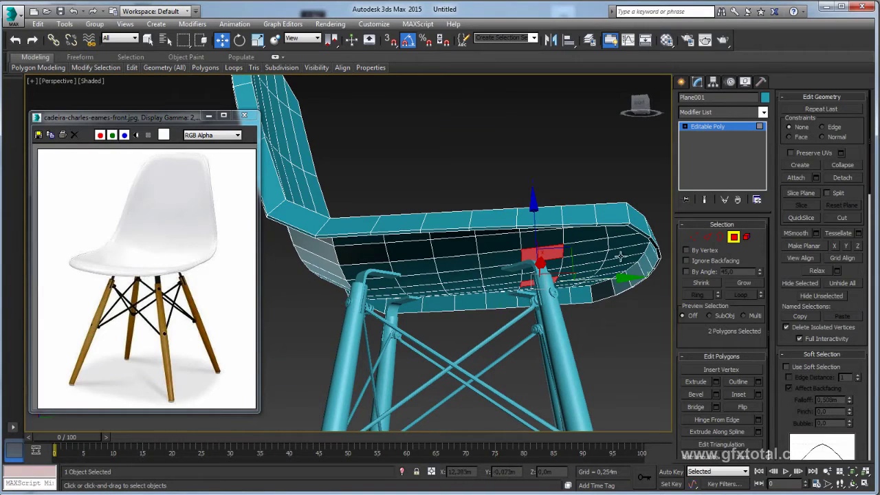
{"action": "left_click", "coordinate": [810, 368]}
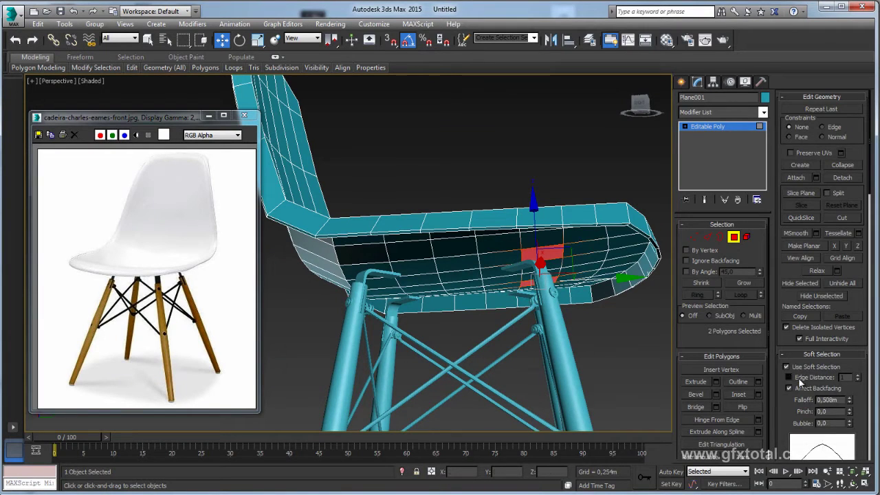
{"action": "left_click_drag", "start_coordinate": [851, 403], "coordinate": [664, 216]}
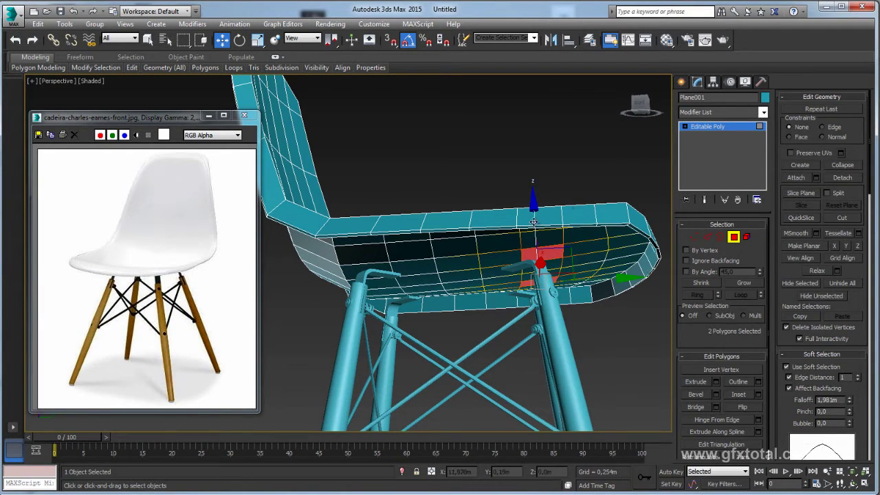
{"action": "left_click_drag", "start_coordinate": [534, 222], "coordinate": [534, 225]}
{"action": "middle_click_drag", "start_coordinate": [536, 225], "coordinate": [667, 231], "text": "alt"}
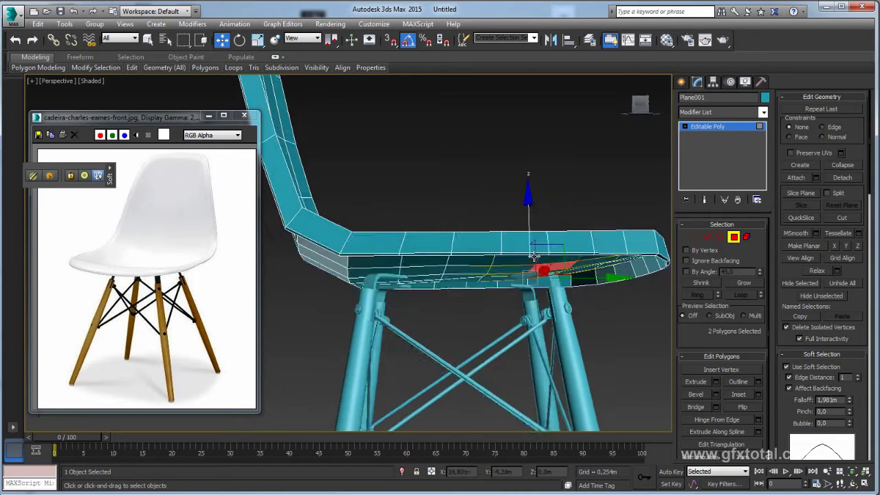
{"action": "mouse_move", "coordinate": [593, 279]}
{"action": "middle_mouse_down", "text": "alt"}
{"action": "mouse_move", "coordinate": [582, 263]}
{"action": "mouse_move", "coordinate": [379, 214]}
{"action": "mouse_move", "coordinate": [389, 258]}
{"action": "middle_mouse_up", "text": "alt"}
With Soft Selection off, select all four leg-mount polygons and inset them.
{"action": "left_click", "coordinate": [801, 369]}
{"action": "left_click", "coordinate": [379, 215], "text": "ctrl"}
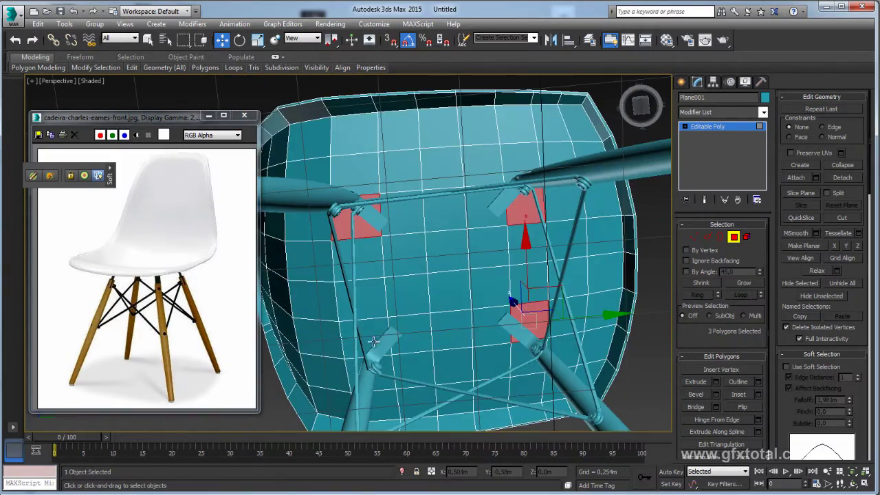
{"action": "left_click", "coordinate": [374, 342], "text": "ctrl"}
{"action": "mouse_move", "coordinate": [409, 313]}
{"action": "middle_mouse_down", "text": "alt"}
{"action": "mouse_move", "coordinate": [418, 360]}
{"action": "mouse_move", "coordinate": [502, 324]}
{"action": "middle_mouse_up", "text": "alt"}
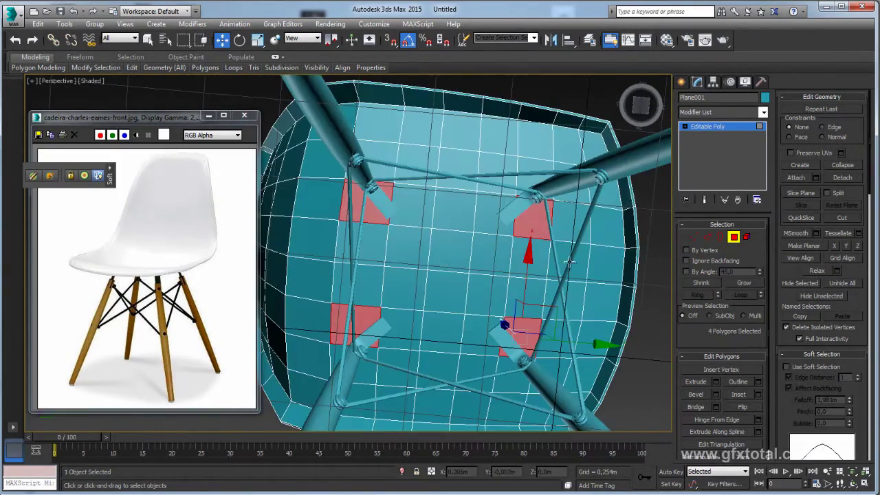
{"action": "middle_click_drag", "start_coordinate": [488, 269], "coordinate": [523, 289], "text": "alt"}
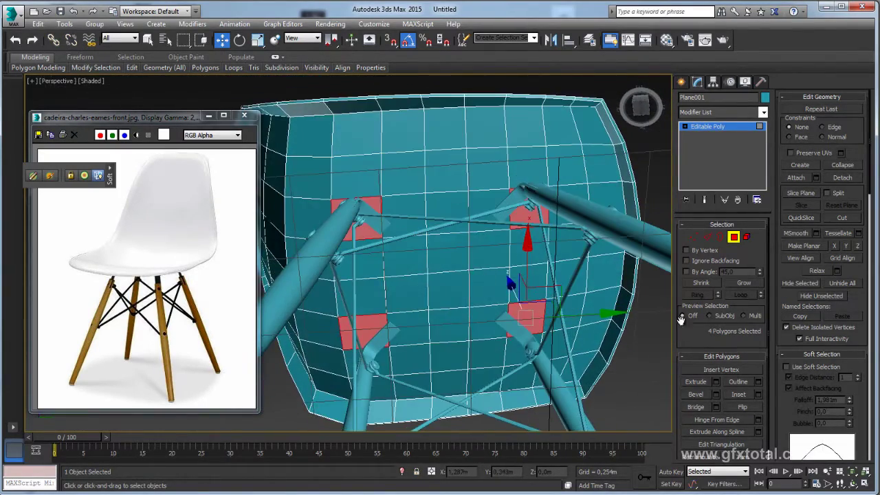
{"action": "left_click", "coordinate": [759, 393]}
{"action": "left_click_drag", "start_coordinate": [354, 276], "coordinate": [357, 267]}
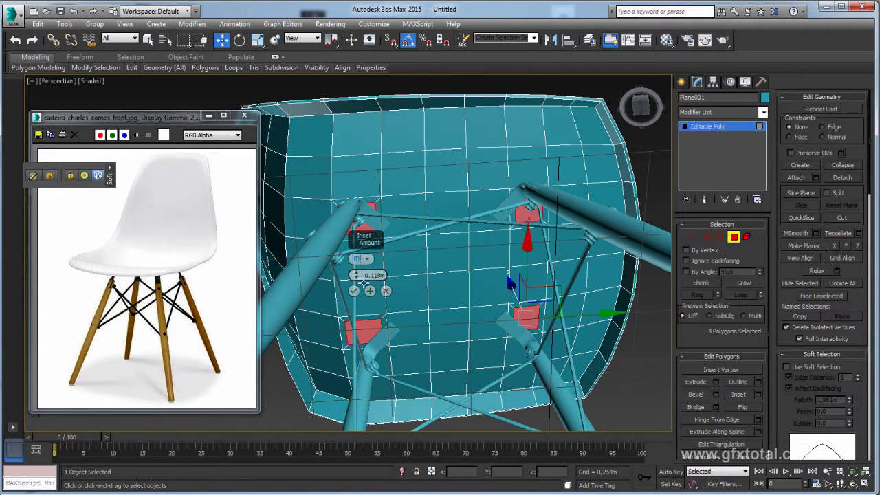
{"action": "left_click", "coordinate": [354, 291]}
Bevel the four inset mount faces with about -0.068 m height and a slightly negative outline.
{"action": "mouse_move", "coordinate": [355, 291]}
{"action": "middle_mouse_down", "text": "alt"}
{"action": "mouse_move", "coordinate": [383, 279]}
{"action": "mouse_move", "coordinate": [556, 310]}
{"action": "middle_mouse_up", "text": "alt"}
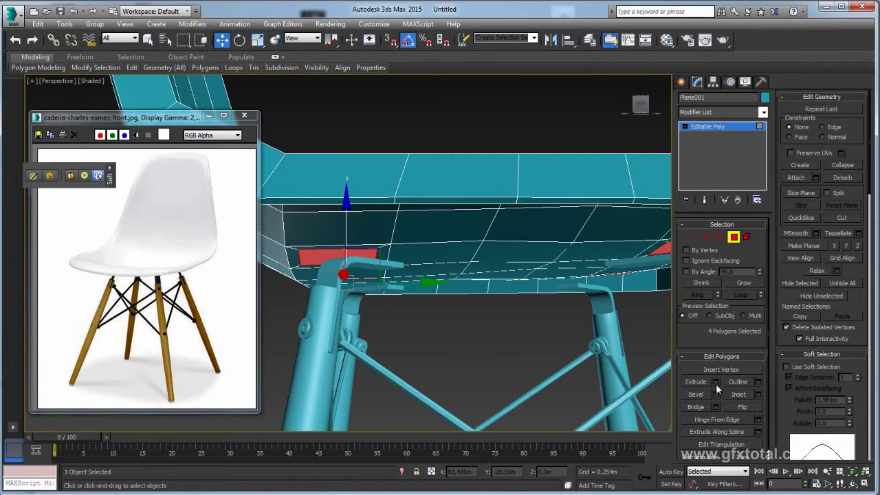
{"action": "left_click", "coordinate": [716, 395]}
{"action": "right_click", "coordinate": [358, 276]}
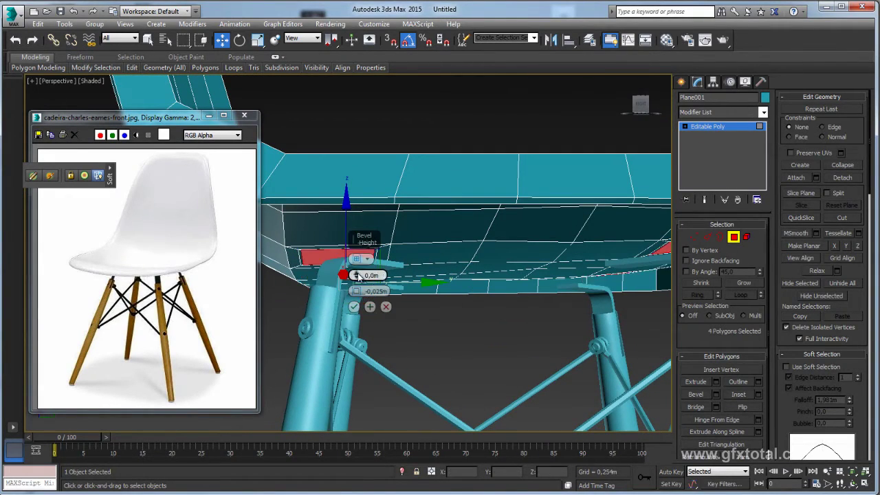
{"action": "left_click_drag", "start_coordinate": [359, 294], "coordinate": [357, 292]}
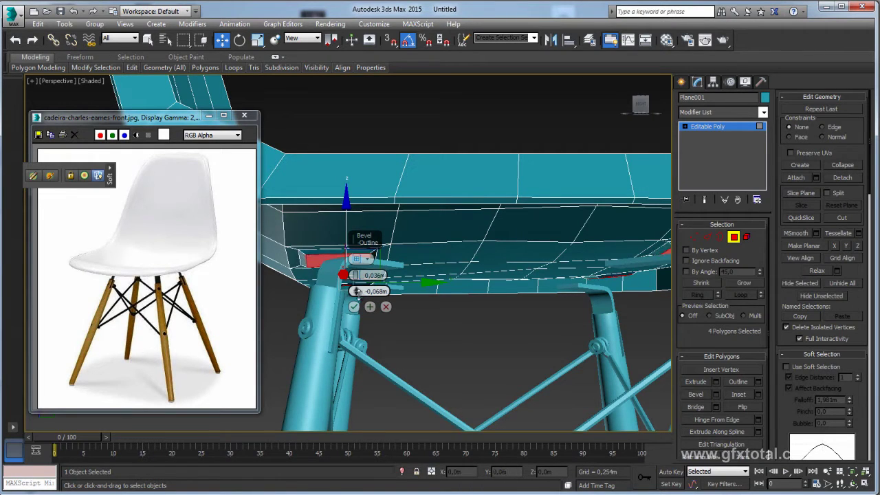
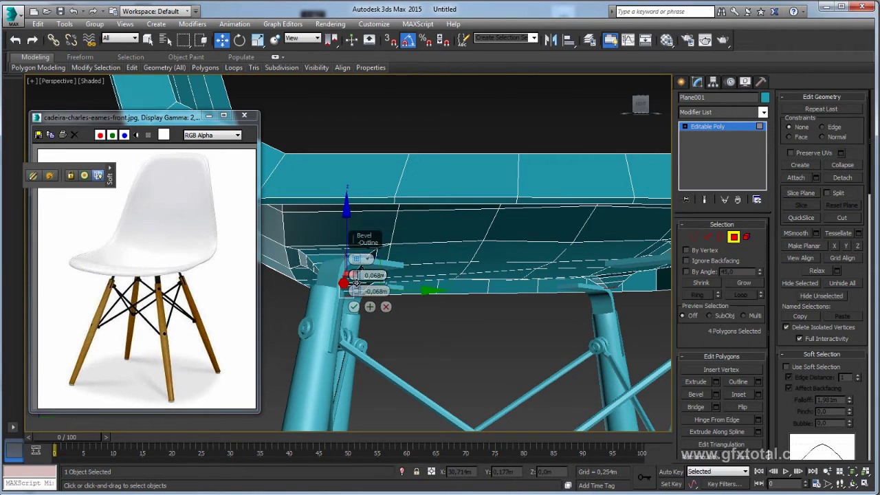
Commit the bevel on the four leg-mounting polygons under the seat.
{"action": "middle_click_drag", "start_coordinate": [357, 286], "coordinate": [445, 258], "text": "alt"}
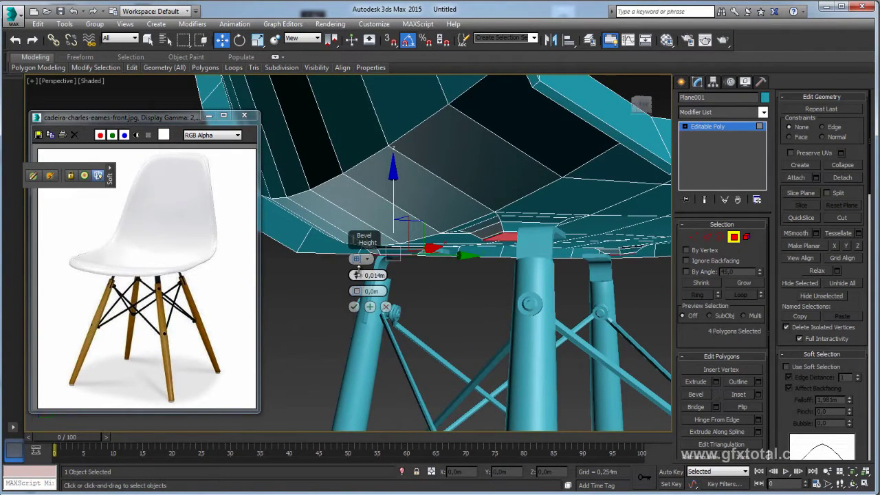
{"action": "left_click", "coordinate": [355, 307]}
{"action": "mouse_move", "coordinate": [438, 304]}
{"action": "middle_mouse_down", "text": "alt"}
{"action": "mouse_move", "coordinate": [534, 273]}
{"action": "mouse_move", "coordinate": [498, 148]}
{"action": "middle_mouse_up", "text": "alt"}
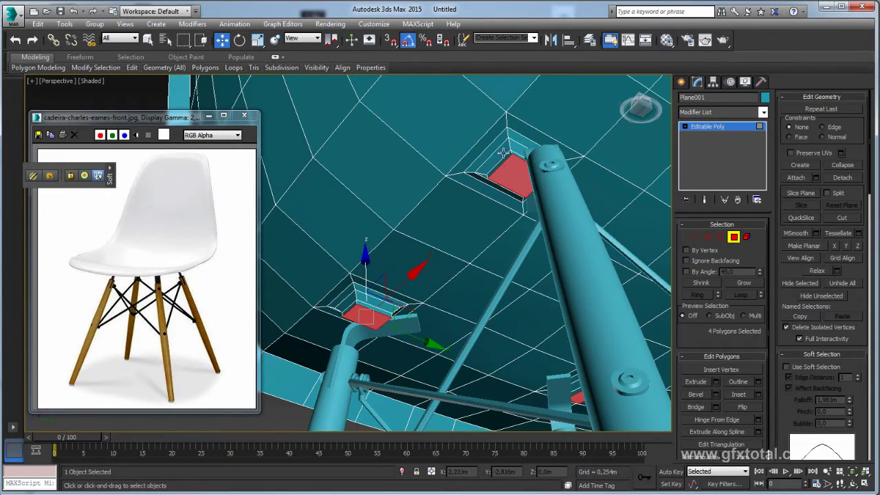
Inset the four polygons twice, giving the second inset an amount of 0.061m.
{"action": "left_click", "coordinate": [504, 168]}
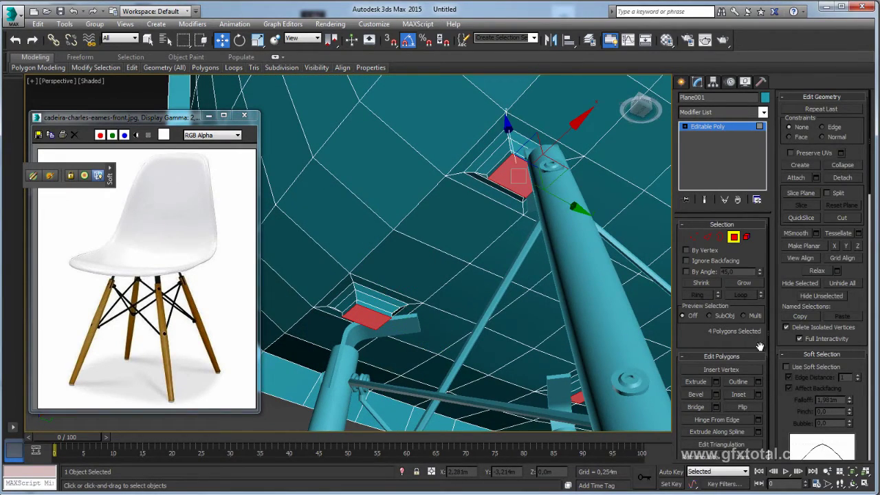
{"action": "left_click", "coordinate": [759, 395]}
{"action": "right_click", "coordinate": [361, 277]}
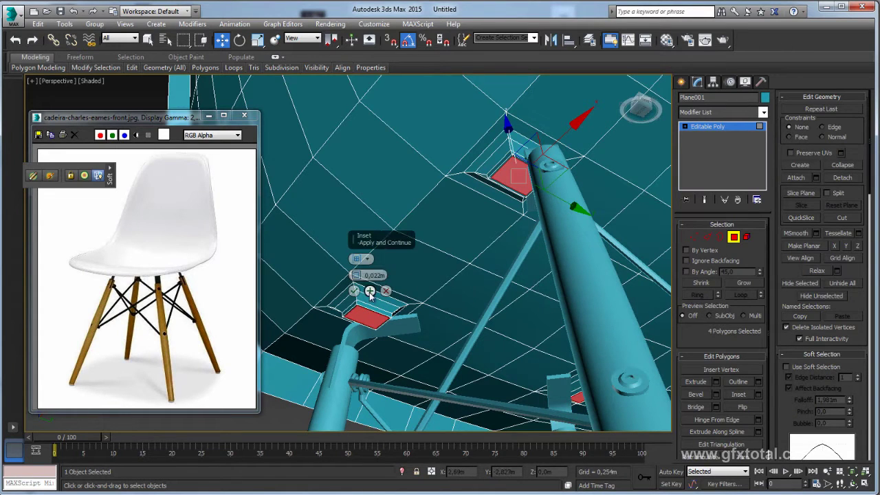
{"action": "left_click", "coordinate": [370, 292]}
{"action": "left_click_drag", "start_coordinate": [356, 275], "coordinate": [357, 270]}
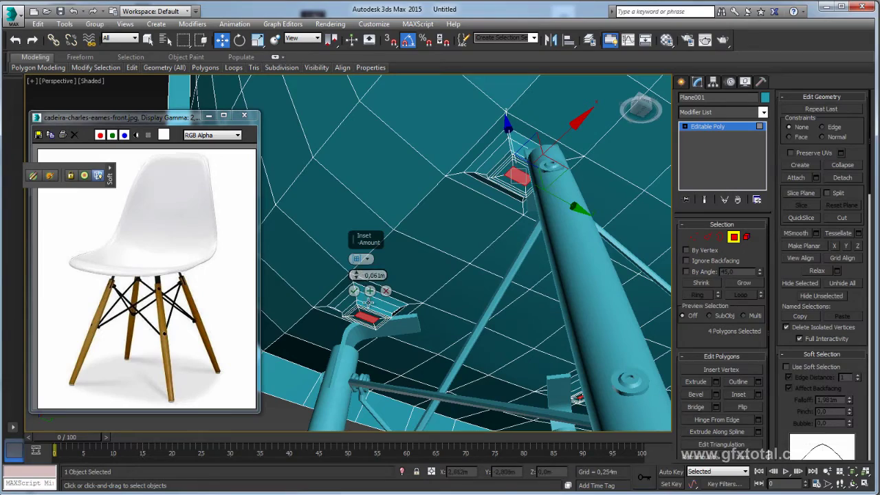
{"action": "left_click", "coordinate": [354, 291]}
Raise the whole seat shell slightly above the legs.
{"action": "left_click", "coordinate": [714, 133]}
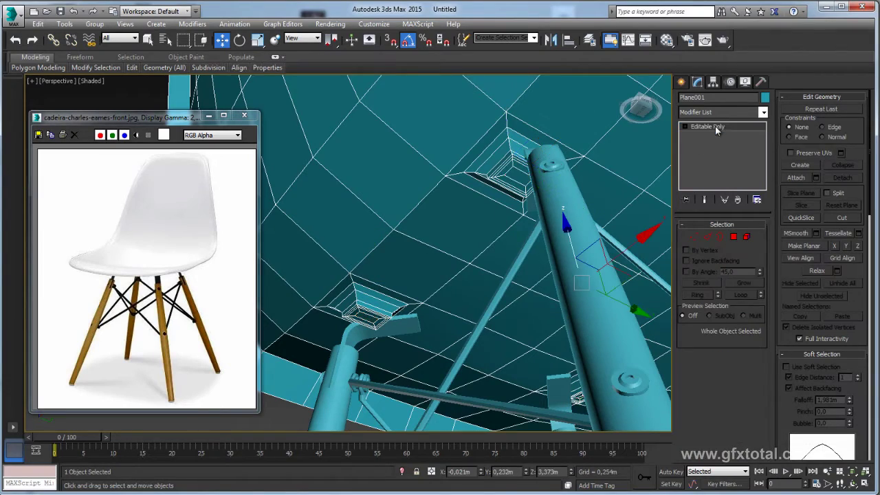
{"action": "mouse_move", "coordinate": [545, 184]}
{"action": "middle_mouse_down", "text": "alt"}
{"action": "mouse_move", "coordinate": [544, 227]}
{"action": "mouse_move", "coordinate": [532, 245]}
{"action": "middle_mouse_up", "text": "alt"}
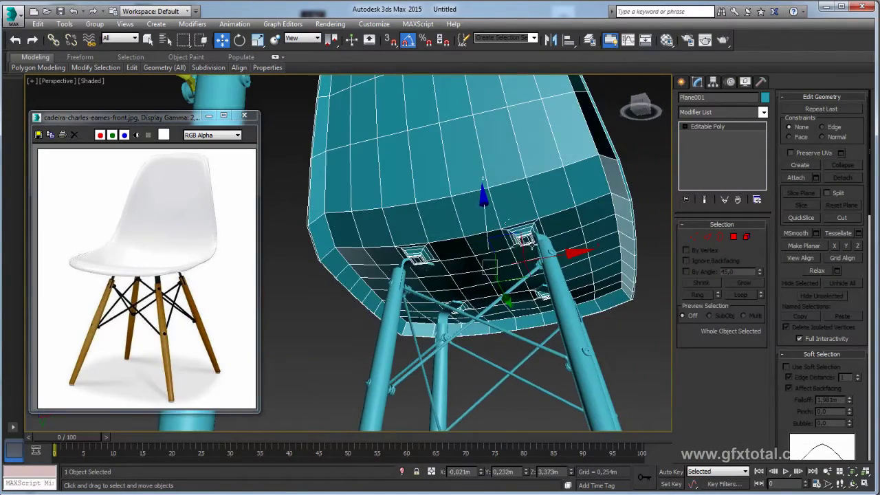
{"action": "left_click_drag", "start_coordinate": [484, 213], "coordinate": [504, 208]}
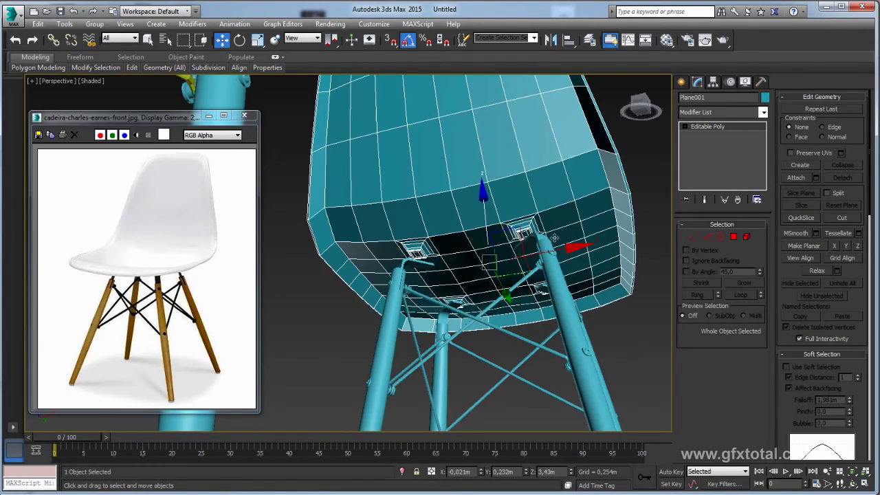
{"action": "middle_click_drag", "start_coordinate": [503, 208], "coordinate": [605, 231], "text": "alt"}
Select a leg-socket polygon, enable soft selection with 3.784m falloff, and undo the trial deformation.
{"action": "left_click", "coordinate": [734, 236]}
{"action": "left_click", "coordinate": [494, 201]}
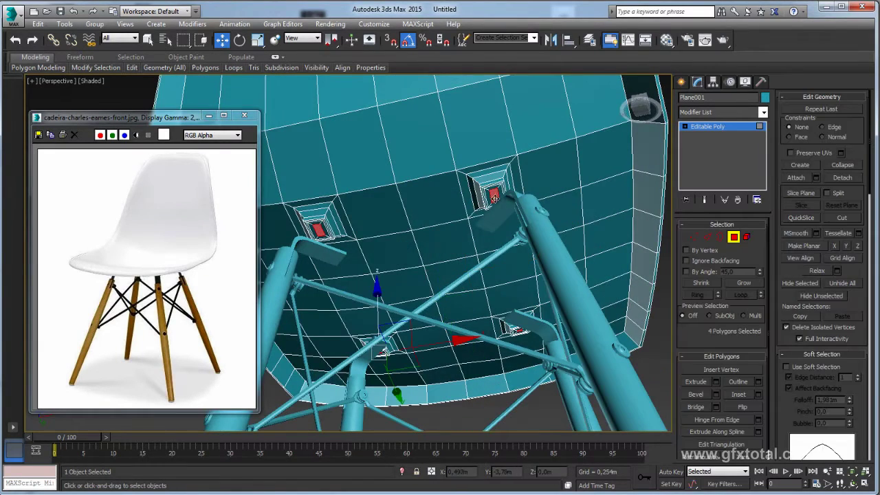
{"action": "mouse_move", "coordinate": [494, 201]}
{"action": "middle_mouse_down", "text": "alt"}
{"action": "mouse_move", "coordinate": [542, 238]}
{"action": "mouse_move", "coordinate": [560, 234]}
{"action": "middle_mouse_up", "text": "alt"}
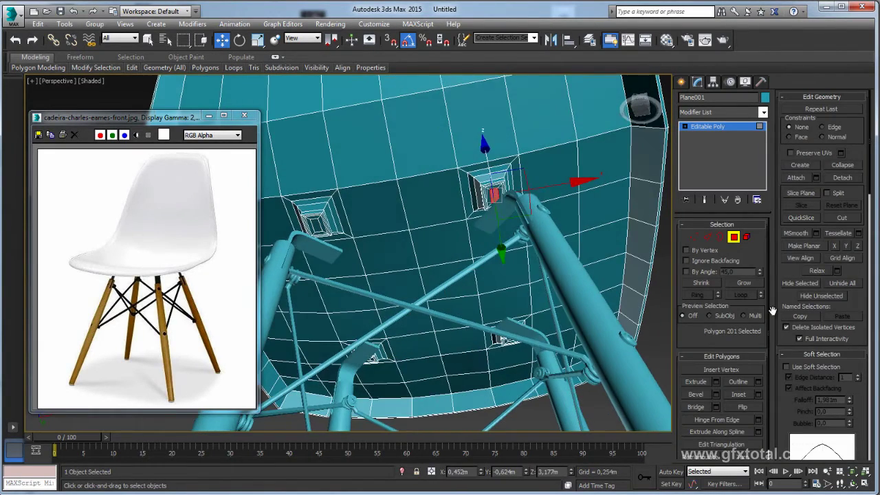
{"action": "left_click", "coordinate": [795, 367]}
{"action": "mouse_move", "coordinate": [849, 400]}
{"action": "left_mouse_down"}
{"action": "mouse_move", "coordinate": [847, 388]}
{"action": "mouse_move", "coordinate": [558, 233]}
{"action": "mouse_move", "coordinate": [532, 230]}
{"action": "left_mouse_up"}
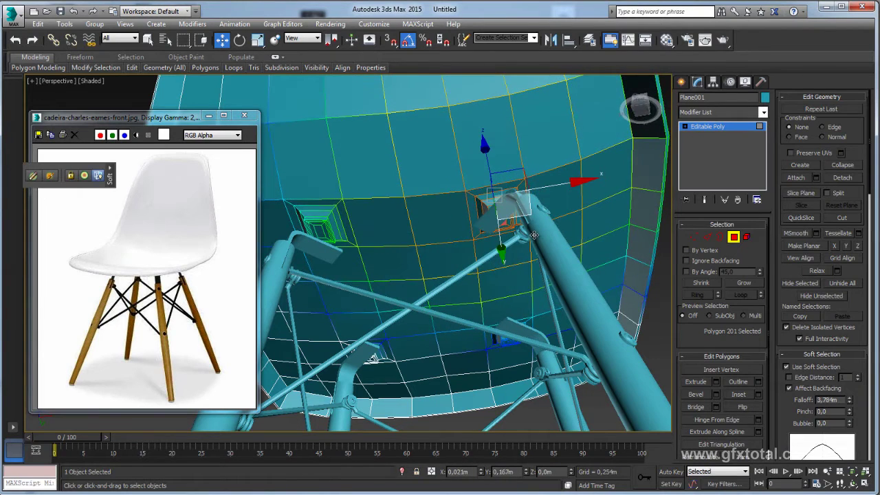
{"action": "key", "text": "ctrl+z"}
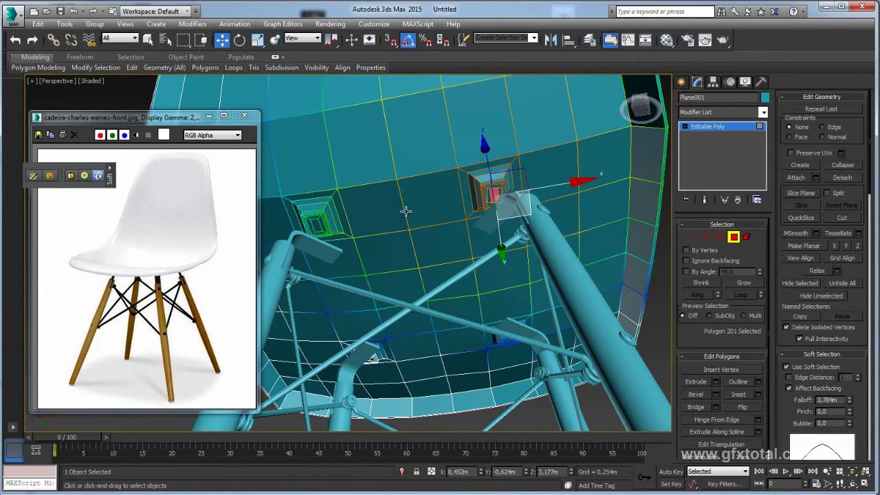
{"action": "middle_click_drag", "start_coordinate": [399, 196], "coordinate": [400, 159], "text": "alt"}
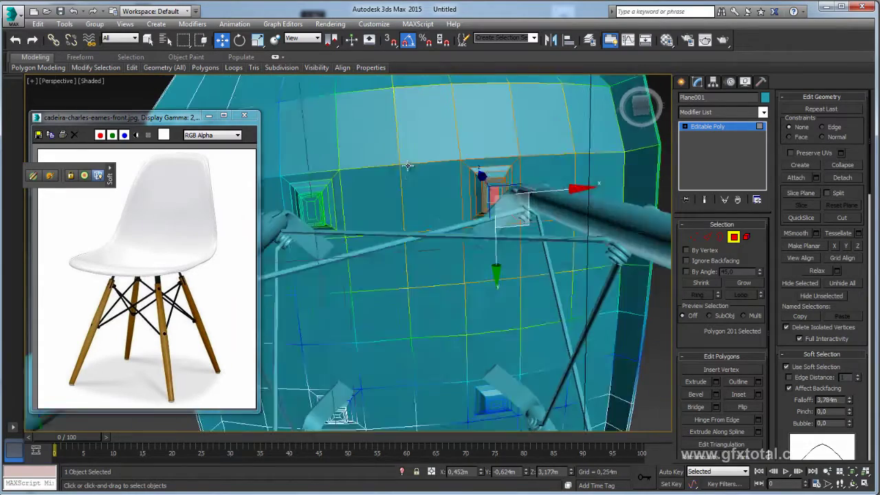
{"action": "scroll", "coordinate": [409, 264], "scroll_direction": "down", "scroll_amount": 5}
{"action": "mouse_move", "coordinate": [410, 264]}
{"action": "middle_mouse_down", "text": "alt"}
{"action": "mouse_move", "coordinate": [403, 284]}
{"action": "mouse_move", "coordinate": [414, 242]}
{"action": "middle_mouse_up", "text": "alt"}
{"action": "scroll", "coordinate": [413, 242], "scroll_direction": "up", "scroll_amount": 3}
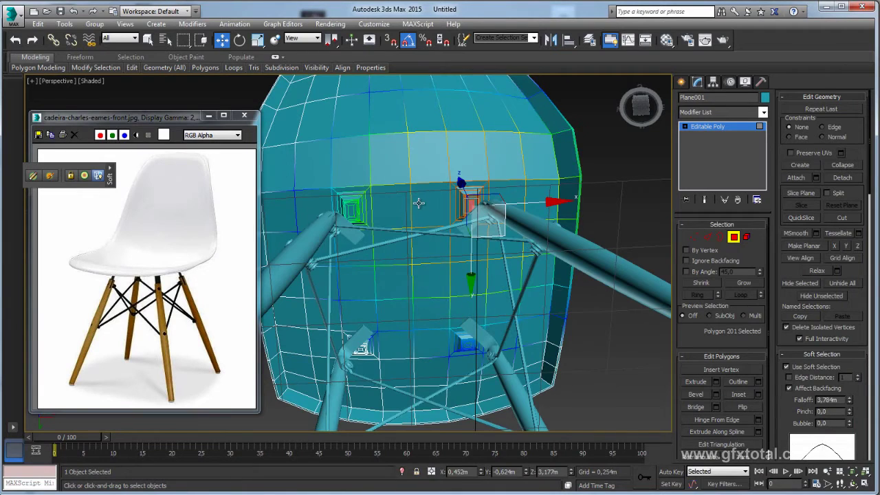
{"action": "scroll", "coordinate": [419, 203], "scroll_direction": "down", "scroll_amount": 5}
{"action": "middle_click_drag", "start_coordinate": [419, 202], "coordinate": [473, 239], "text": "alt"}
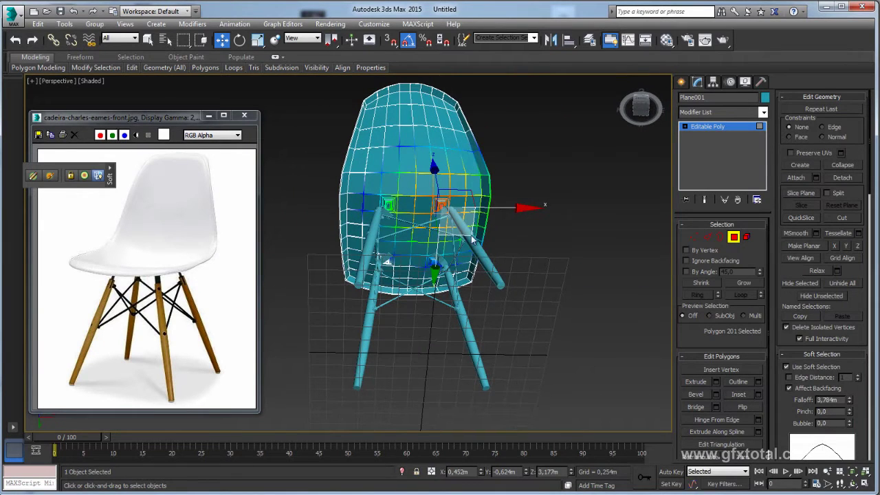
With soft selection off, marquee-select the seat's left-half polygons and delete them.
{"action": "left_click", "coordinate": [788, 367]}
{"action": "middle_click_drag", "start_coordinate": [416, 139], "coordinate": [400, 140], "text": "alt"}
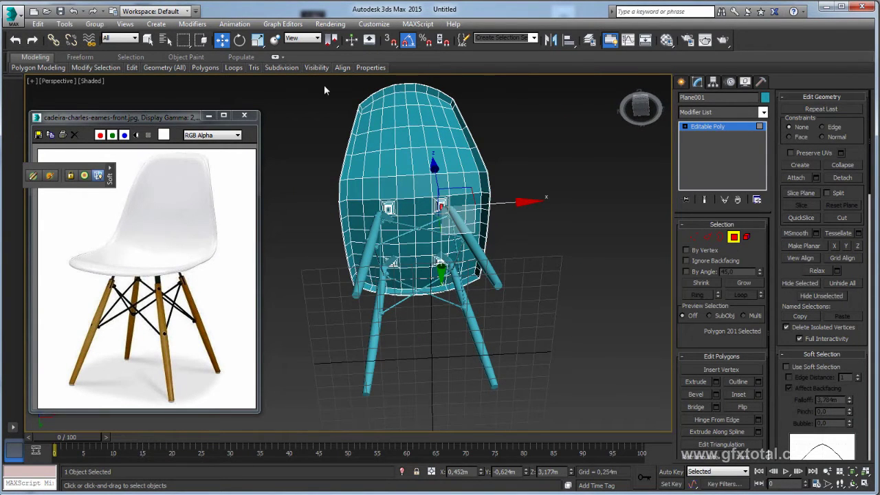
{"action": "left_click_drag", "start_coordinate": [313, 82], "coordinate": [403, 252]}
{"action": "left_click_drag", "start_coordinate": [407, 329], "coordinate": [406, 328]}
{"action": "middle_click_drag", "start_coordinate": [420, 326], "coordinate": [483, 104], "text": "alt"}
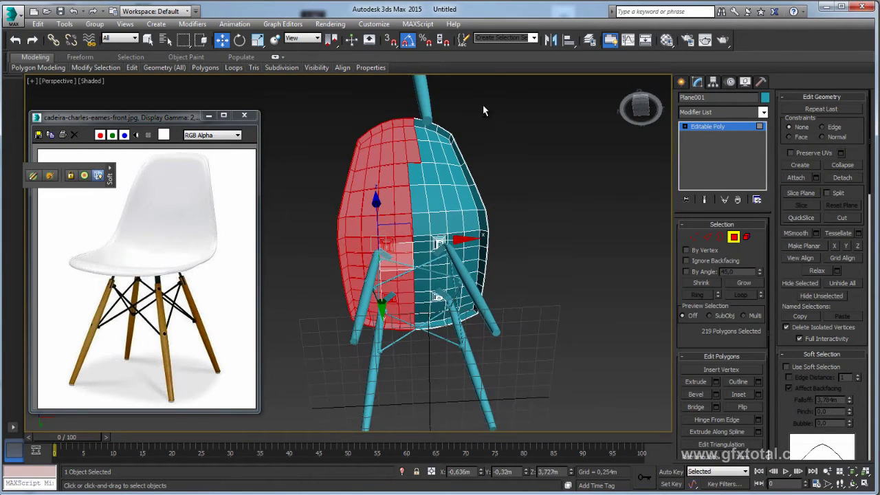
{"action": "left_click_drag", "start_coordinate": [416, 162], "coordinate": [416, 163], "text": "alt"}
{"action": "middle_click_drag", "start_coordinate": [417, 163], "coordinate": [525, 278], "text": "alt"}
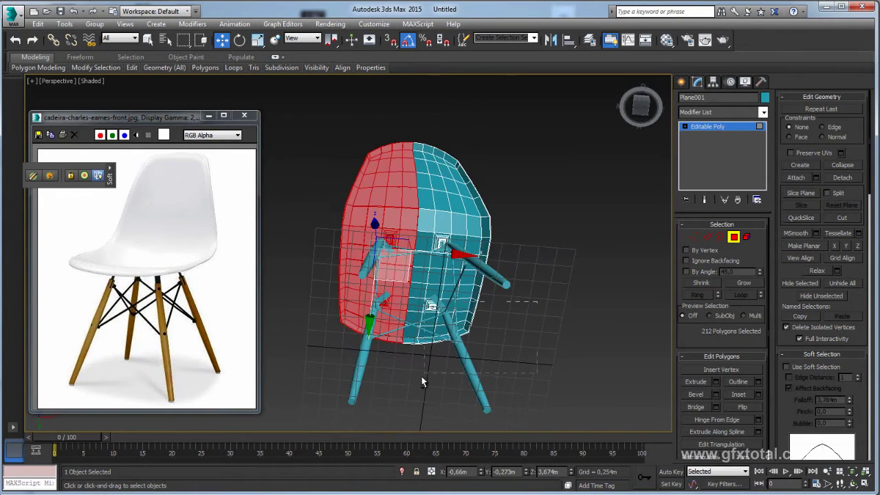
{"action": "key", "text": "Delete"}
{"action": "scroll", "coordinate": [454, 275], "scroll_direction": "up", "scroll_amount": 2}
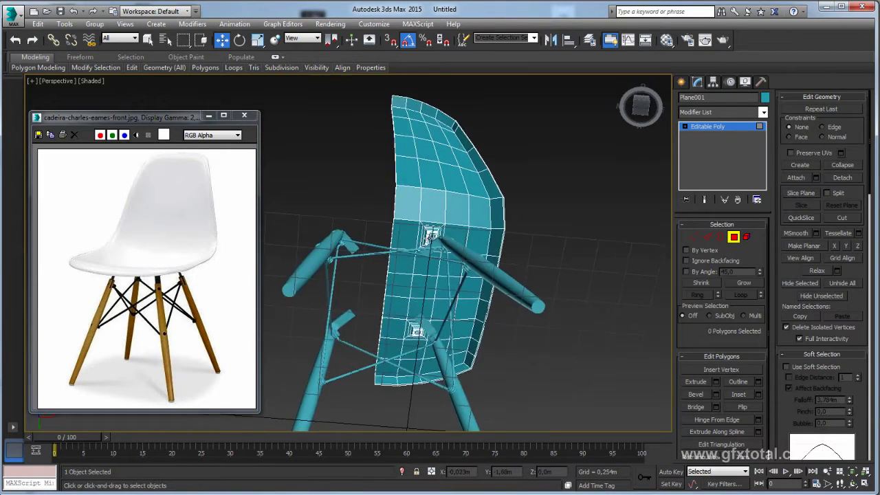
{"action": "scroll", "coordinate": [435, 236], "scroll_direction": "up", "scroll_amount": 2}
{"action": "scroll", "coordinate": [430, 261], "scroll_direction": "up", "scroll_amount": 2}
{"action": "scroll", "coordinate": [420, 394], "scroll_direction": "up", "scroll_amount": 2}
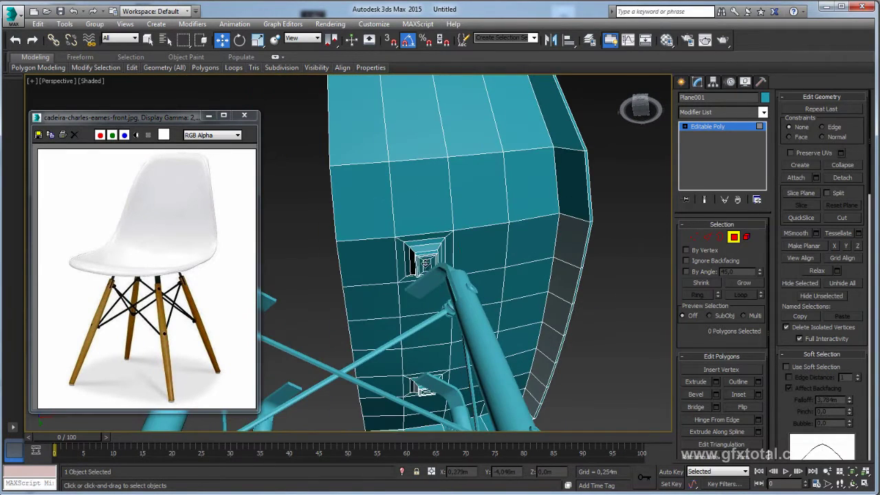
Soft-select the lower seat-hole socket, shift it, and move three neighbouring polygons to reshape the surface.
{"action": "left_click", "coordinate": [427, 263]}
{"action": "mouse_move", "coordinate": [426, 263]}
{"action": "middle_mouse_down", "text": "alt"}
{"action": "mouse_move", "coordinate": [498, 309]}
{"action": "mouse_move", "coordinate": [541, 323]}
{"action": "middle_mouse_up", "text": "alt"}
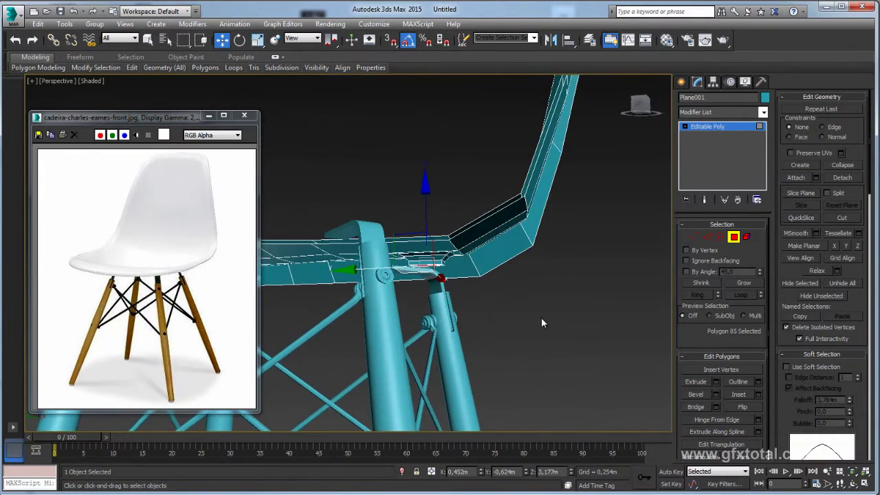
{"action": "left_click", "coordinate": [796, 365]}
{"action": "middle_click_drag", "start_coordinate": [465, 287], "coordinate": [403, 324], "text": "alt"}
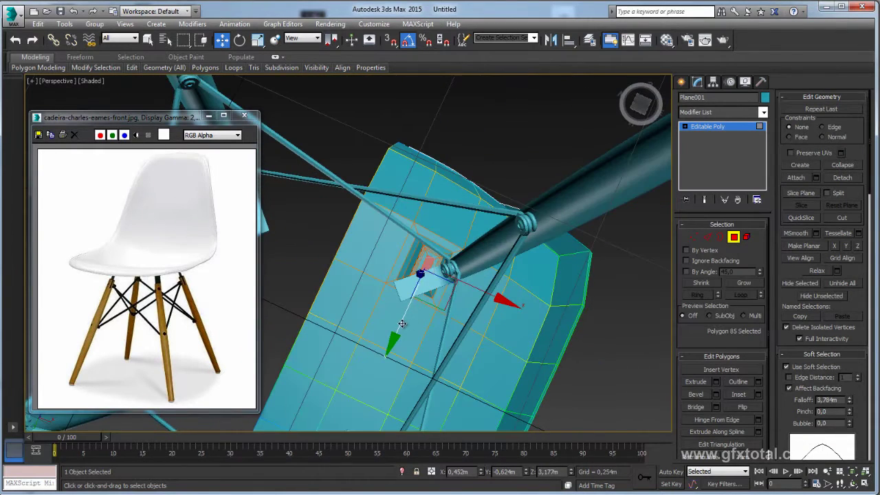
{"action": "left_click_drag", "start_coordinate": [403, 324], "coordinate": [392, 339]}
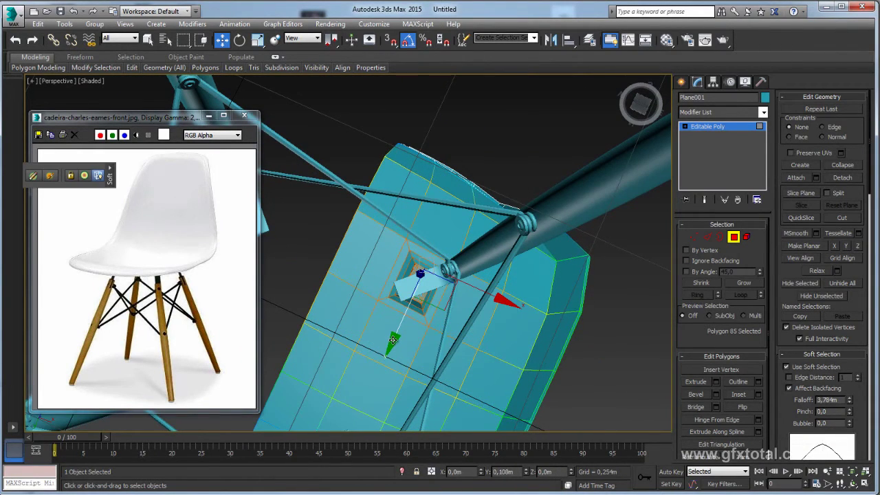
{"action": "left_click_drag", "start_coordinate": [393, 339], "coordinate": [420, 296]}
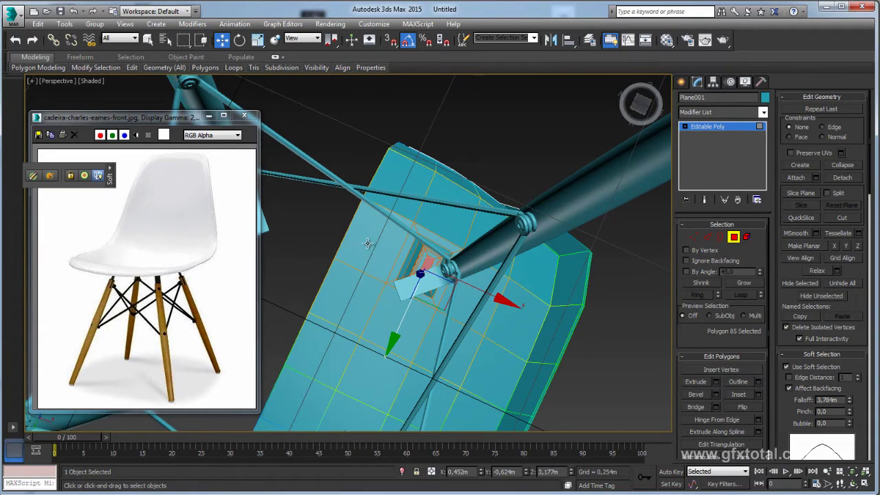
{"action": "left_click_drag", "start_coordinate": [326, 222], "coordinate": [370, 252]}
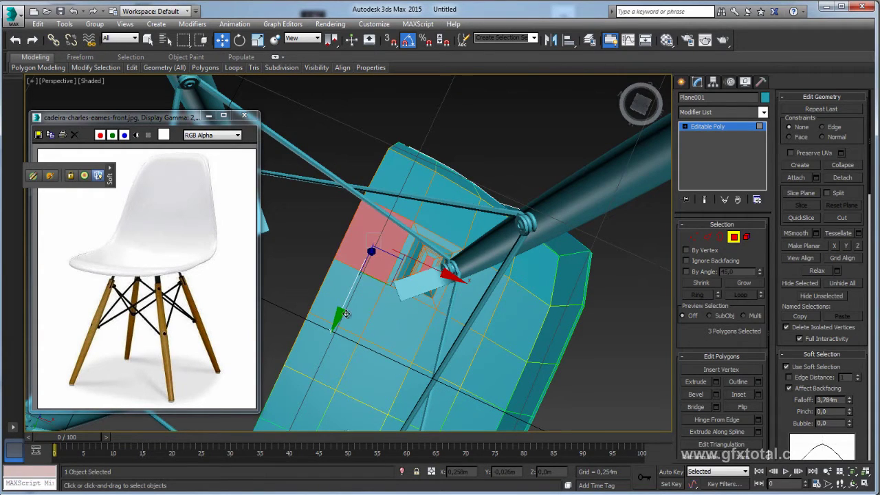
{"action": "left_click_drag", "start_coordinate": [346, 314], "coordinate": [333, 328]}
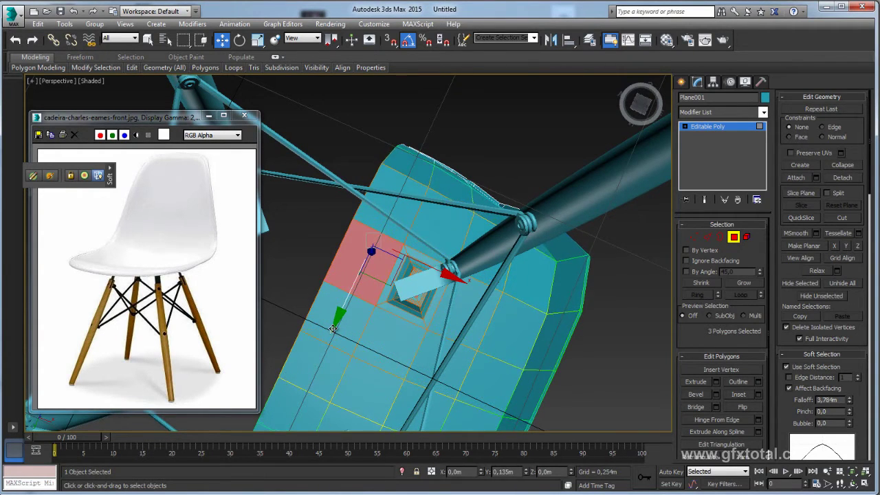
{"action": "mouse_move", "coordinate": [333, 329]}
{"action": "middle_mouse_down", "text": "alt"}
{"action": "mouse_move", "coordinate": [495, 393]}
{"action": "mouse_move", "coordinate": [567, 117]}
{"action": "middle_mouse_up", "text": "alt"}
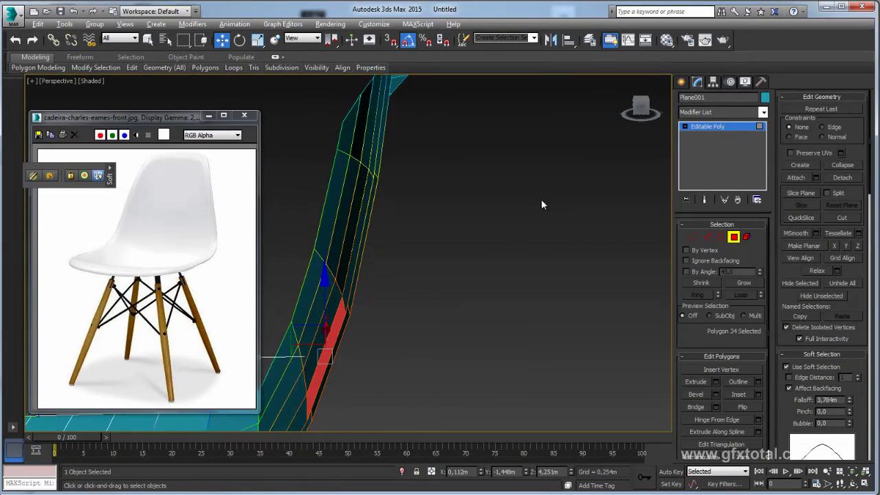
{"action": "middle_click_drag", "start_coordinate": [541, 199], "coordinate": [627, 96]}
{"action": "mouse_move", "coordinate": [429, 197]}
{"action": "middle_mouse_down", "text": "alt"}
{"action": "mouse_move", "coordinate": [310, 267]}
{"action": "mouse_move", "coordinate": [392, 264]}
{"action": "mouse_move", "coordinate": [373, 231]}
{"action": "mouse_move", "coordinate": [359, 135]}
{"action": "mouse_move", "coordinate": [368, 163]}
{"action": "mouse_move", "coordinate": [392, 179]}
{"action": "mouse_move", "coordinate": [416, 261]}
{"action": "mouse_move", "coordinate": [440, 275]}
{"action": "middle_mouse_up", "text": "alt"}
Reduce the falloff to 1.93m and slide two mounting polygons over the leg joint.
{"action": "left_click", "coordinate": [373, 141]}
{"action": "mouse_move", "coordinate": [852, 406]}
{"action": "left_mouse_down"}
{"action": "mouse_move", "coordinate": [851, 427]}
{"action": "mouse_move", "coordinate": [853, 419]}
{"action": "left_mouse_up"}
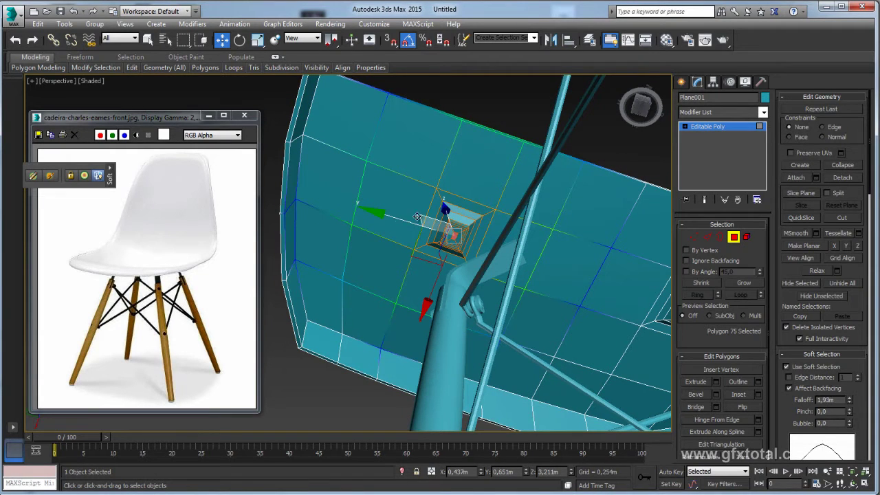
{"action": "mouse_move", "coordinate": [402, 219]}
{"action": "left_mouse_down"}
{"action": "mouse_move", "coordinate": [451, 244]}
{"action": "mouse_move", "coordinate": [409, 240]}
{"action": "left_mouse_up"}
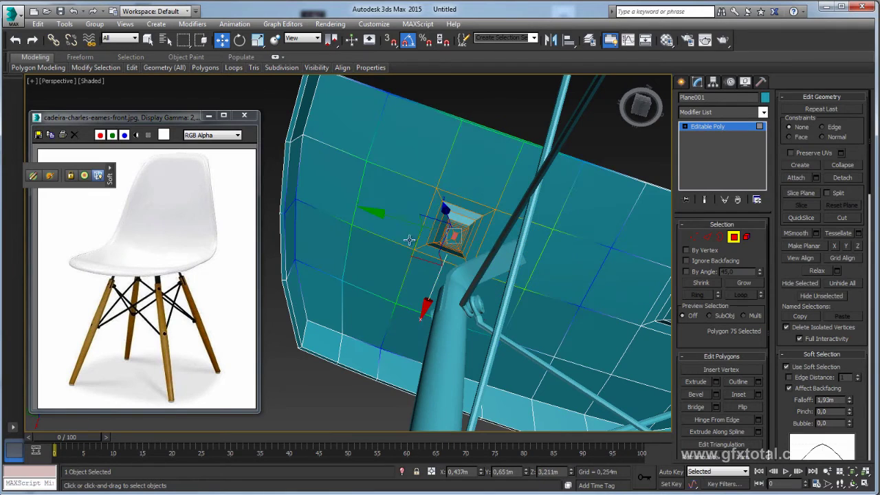
{"action": "left_click", "coordinate": [500, 245], "text": "ctrl"}
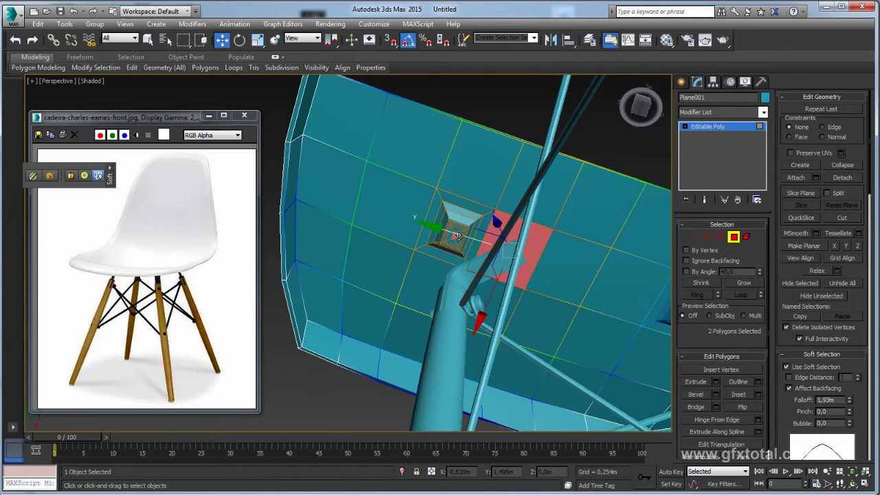
{"action": "middle_click_drag", "start_coordinate": [459, 235], "coordinate": [490, 317], "text": "alt"}
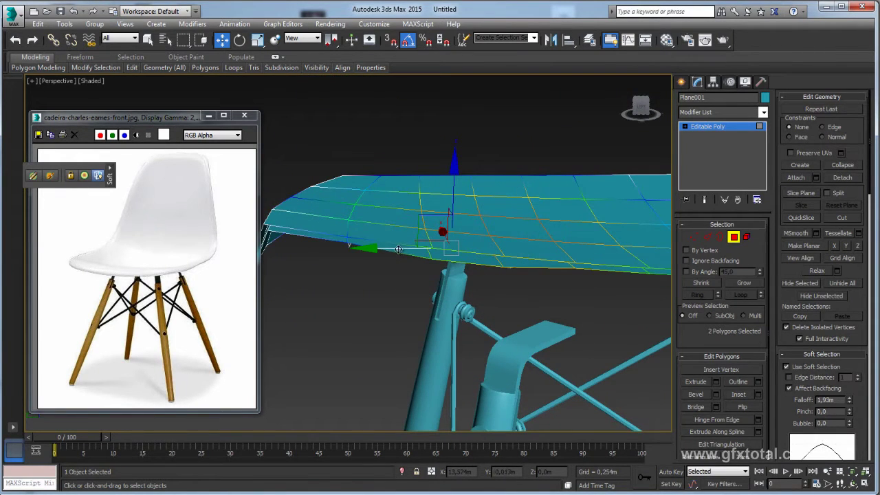
{"action": "left_click_drag", "start_coordinate": [460, 226], "coordinate": [502, 217]}
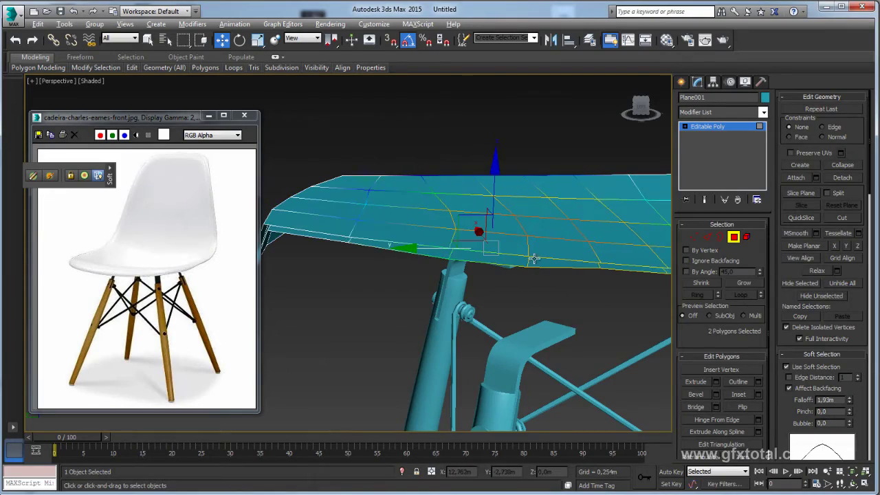
{"action": "middle_click_drag", "start_coordinate": [534, 259], "coordinate": [549, 172], "text": "alt"}
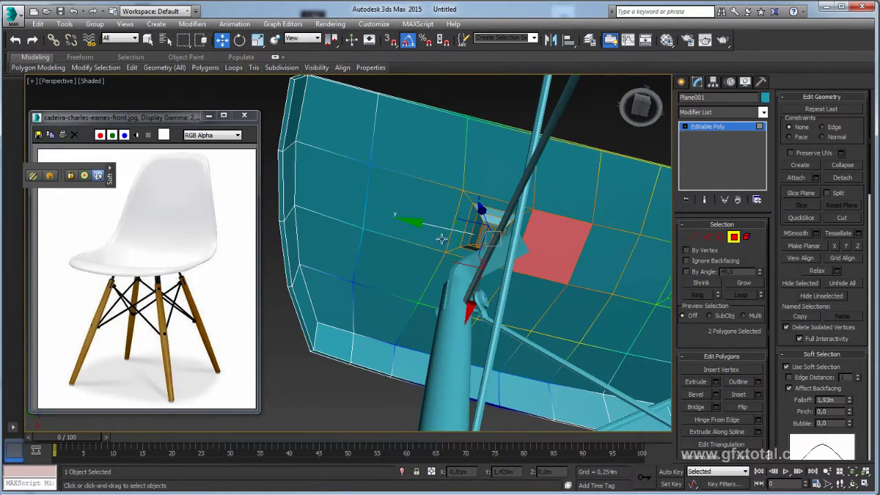
{"action": "left_click_drag", "start_coordinate": [442, 238], "coordinate": [461, 237]}
{"action": "mouse_move", "coordinate": [461, 237]}
{"action": "middle_mouse_down", "text": "alt"}
{"action": "mouse_move", "coordinate": [501, 218]}
{"action": "mouse_move", "coordinate": [540, 158]}
{"action": "mouse_move", "coordinate": [748, 120]}
{"action": "middle_mouse_up", "text": "alt"}
{"action": "left_click", "coordinate": [716, 127]}
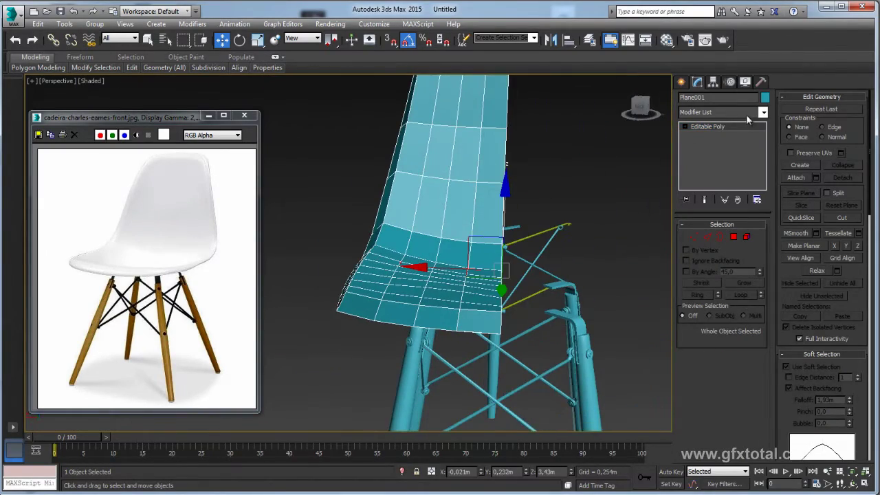
Add a Symmetry modifier to mirror the seat shell.
{"action": "left_click", "coordinate": [762, 112]}
{"action": "left_click_drag", "start_coordinate": [770, 196], "coordinate": [766, 454]}
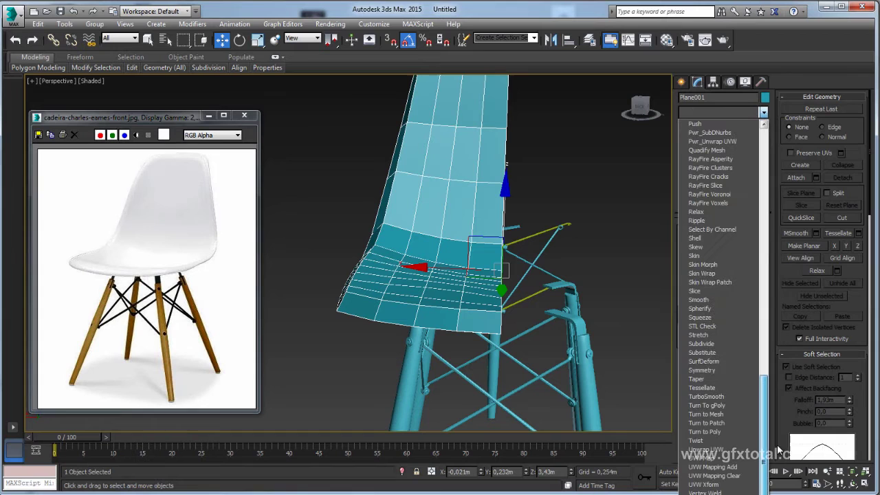
{"action": "left_click", "coordinate": [721, 370]}
{"action": "scroll", "coordinate": [540, 281], "scroll_direction": "up", "scroll_amount": 2}
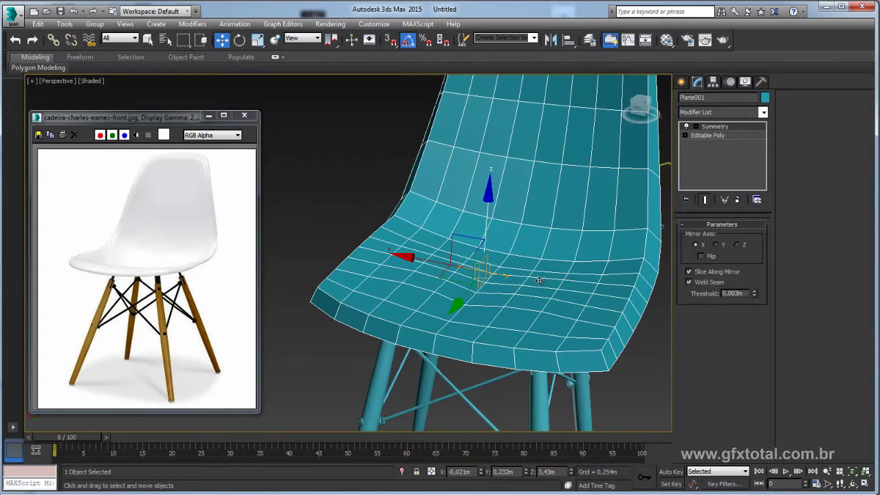
Add a TurboSmooth modifier with 1 iteration above Symmetry and inspect the smoothed chair.
{"action": "left_click", "coordinate": [763, 113]}
{"action": "left_click_drag", "start_coordinate": [765, 186], "coordinate": [777, 467]}
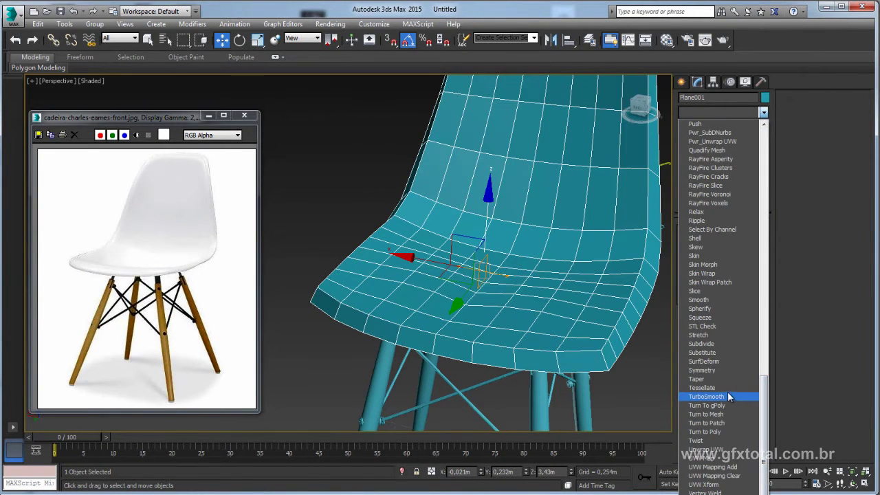
{"action": "left_click", "coordinate": [706, 396]}
{"action": "mouse_move", "coordinate": [562, 314]}
{"action": "middle_mouse_down", "text": "alt"}
{"action": "mouse_move", "coordinate": [584, 217]}
{"action": "mouse_move", "coordinate": [546, 242]}
{"action": "mouse_move", "coordinate": [479, 250]}
{"action": "mouse_move", "coordinate": [470, 218]}
{"action": "mouse_move", "coordinate": [483, 266]}
{"action": "mouse_move", "coordinate": [489, 254]}
{"action": "middle_mouse_up", "text": "alt"}
{"action": "left_click", "coordinate": [584, 216]}
{"action": "left_click", "coordinate": [491, 258]}
{"action": "scroll", "coordinate": [489, 253], "scroll_direction": "up", "scroll_amount": 2}
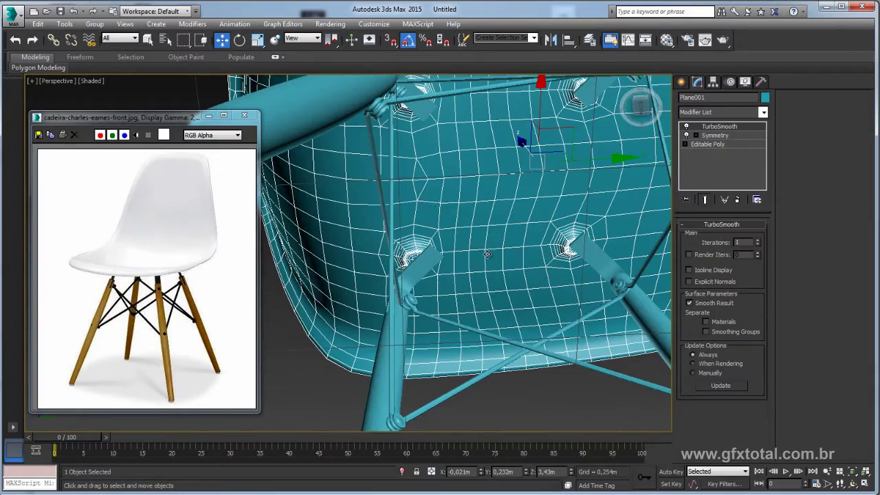
{"action": "scroll", "coordinate": [470, 163], "scroll_direction": "down", "scroll_amount": 5}
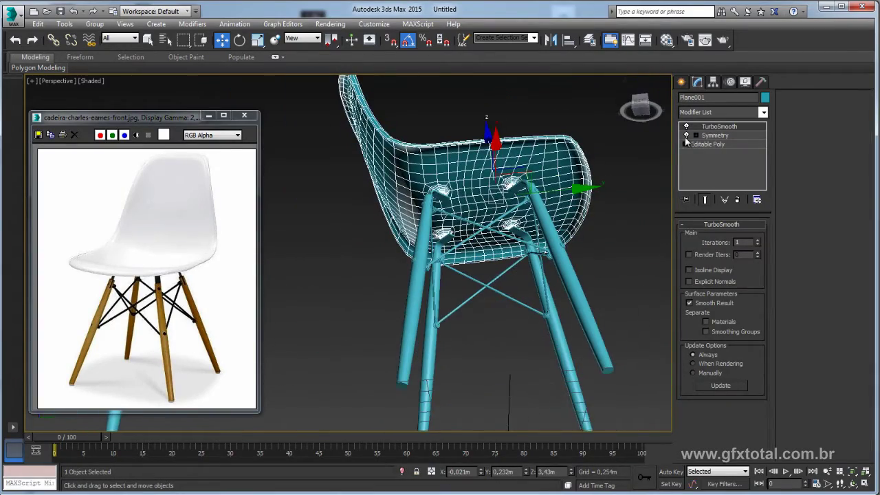
Go back down the modifier stack to the seat's base Editable Poly.
{"action": "key", "text": "shift+z"}
{"action": "key", "text": "shift+z"}
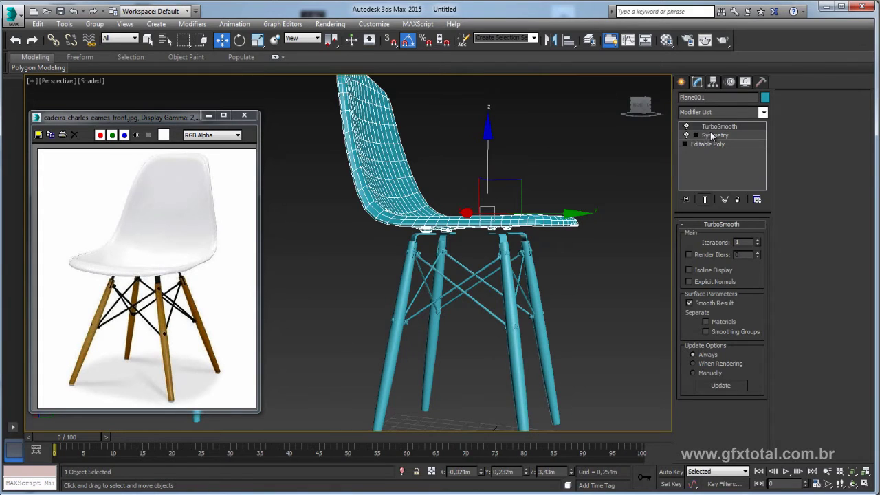
{"action": "left_click", "coordinate": [713, 136]}
{"action": "left_click", "coordinate": [698, 144]}
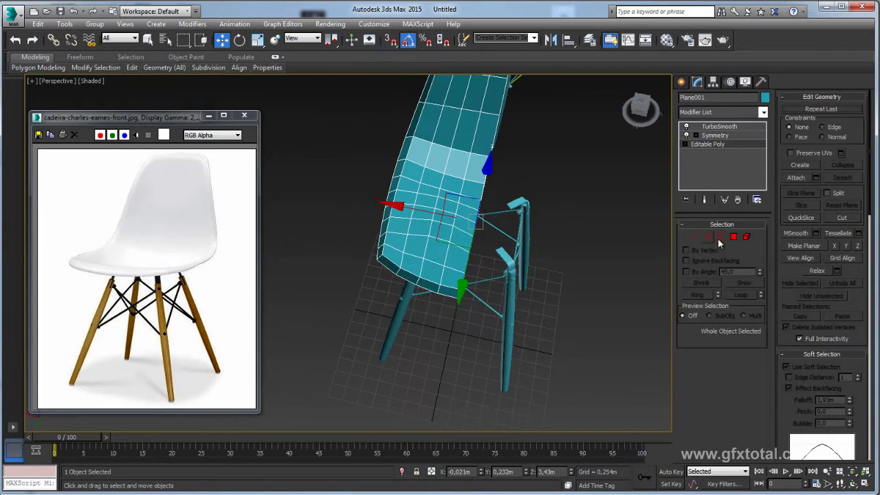
Select the seat's outer border and turn off soft selection.
{"action": "left_click", "coordinate": [718, 239]}
{"action": "left_click", "coordinate": [495, 208]}
{"action": "middle_click_drag", "start_coordinate": [495, 207], "coordinate": [475, 229], "text": "alt"}
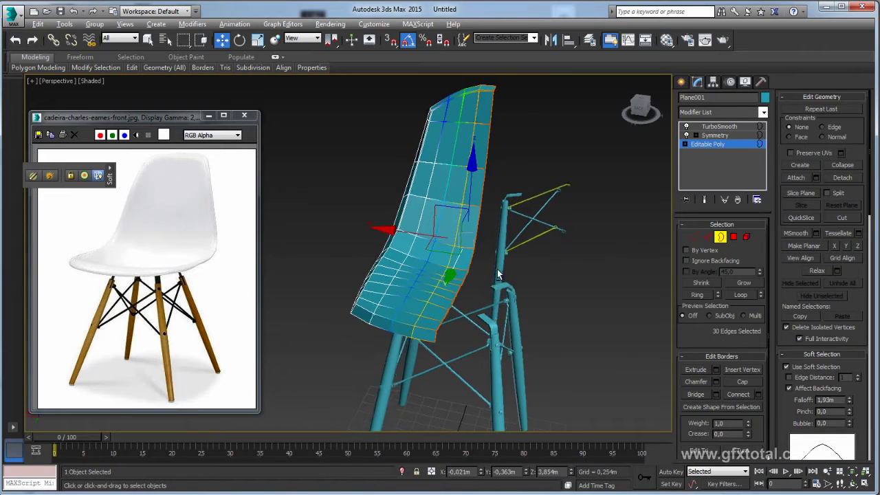
{"action": "left_click", "coordinate": [795, 370]}
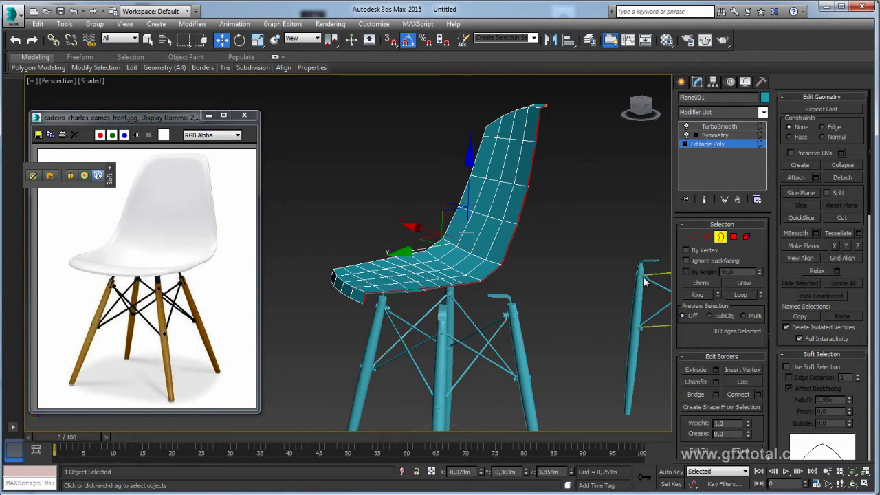
Try Make Planar on the border twice, undoing both to keep the curve.
{"action": "left_click", "coordinate": [846, 246]}
{"action": "key", "text": "ctrl+z"}
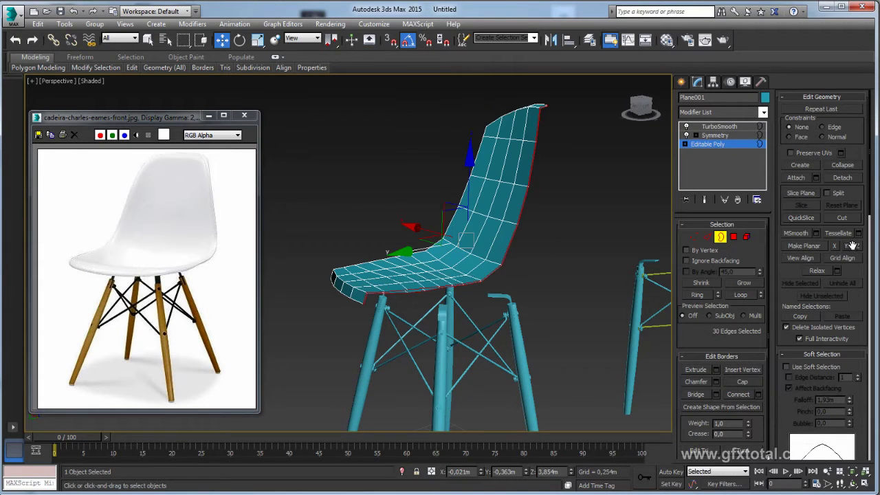
{"action": "left_click", "coordinate": [847, 246]}
{"action": "key", "text": "ctrl+z"}
Switch to Polygon level and pick a polygon on the seat surface.
{"action": "middle_click_drag", "start_coordinate": [482, 262], "coordinate": [427, 254], "text": "alt"}
{"action": "scroll", "coordinate": [439, 255], "scroll_direction": "up", "scroll_amount": 5}
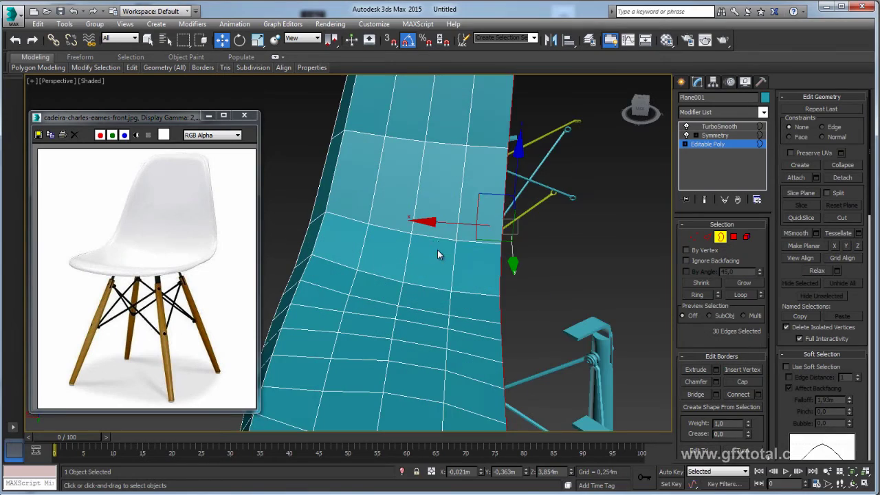
{"action": "scroll", "coordinate": [449, 315], "scroll_direction": "down", "scroll_amount": 3}
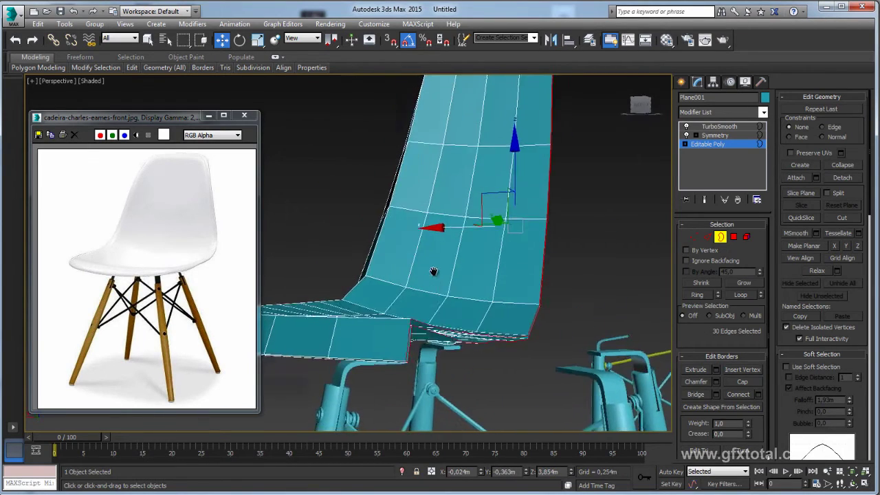
{"action": "mouse_move", "coordinate": [448, 314]}
{"action": "middle_mouse_down", "text": "alt"}
{"action": "mouse_move", "coordinate": [426, 270]}
{"action": "mouse_move", "coordinate": [436, 262]}
{"action": "mouse_move", "coordinate": [453, 268]}
{"action": "middle_mouse_up", "text": "alt"}
{"action": "key", "text": "4"}
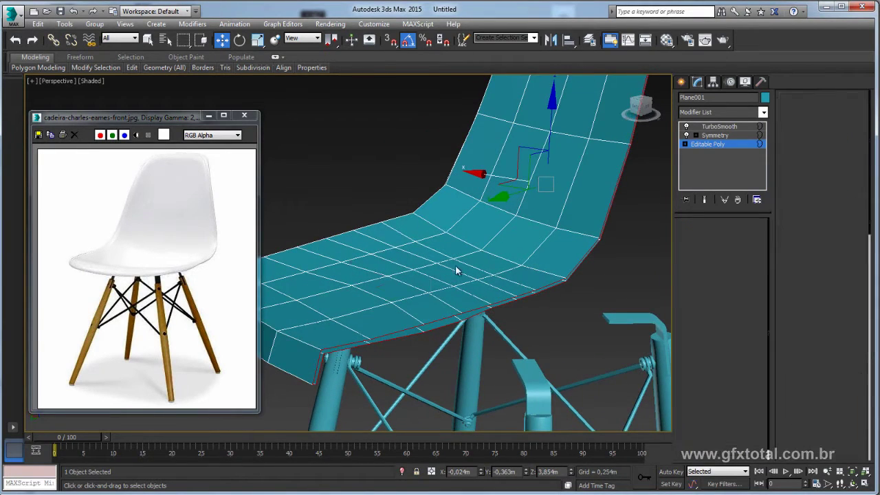
{"action": "left_click", "coordinate": [384, 281]}
Select several seat polygons and lower one slightly to adjust the seat surface.
{"action": "left_click", "coordinate": [385, 282]}
{"action": "middle_click_drag", "start_coordinate": [385, 281], "coordinate": [388, 261], "text": "alt"}
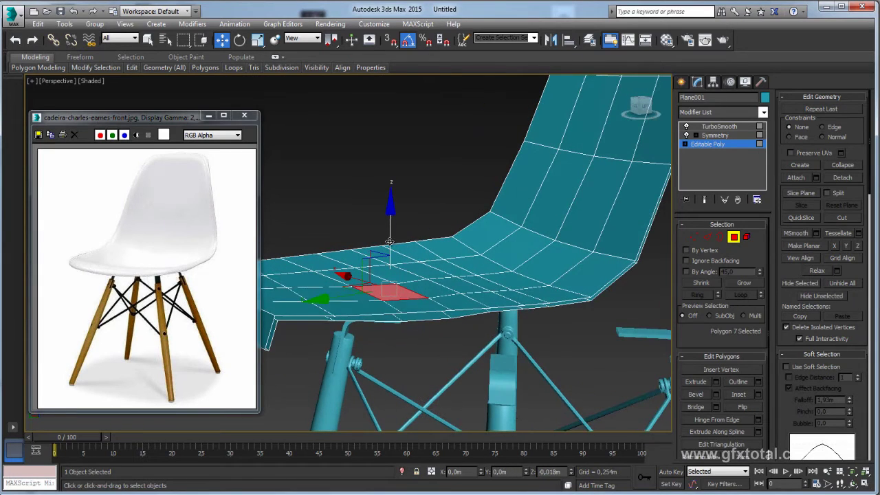
{"action": "left_click", "coordinate": [447, 285]}
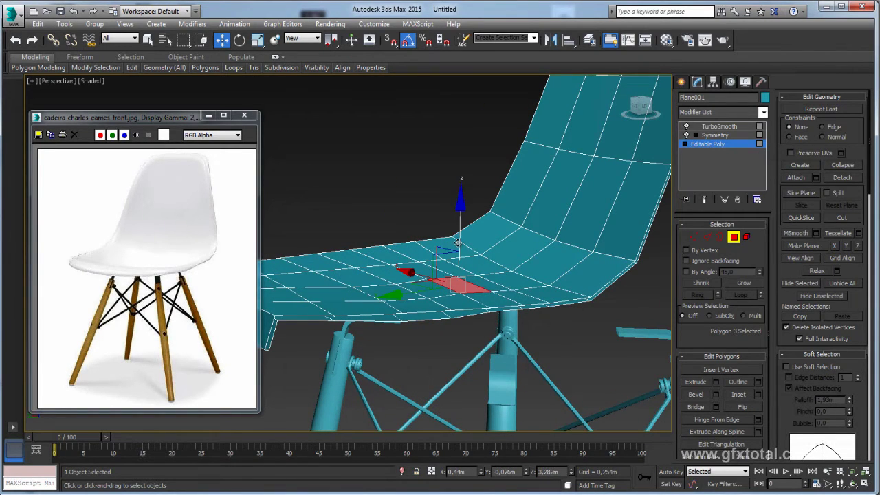
{"action": "left_click_drag", "start_coordinate": [458, 243], "coordinate": [460, 244]}
{"action": "key", "text": "e"}
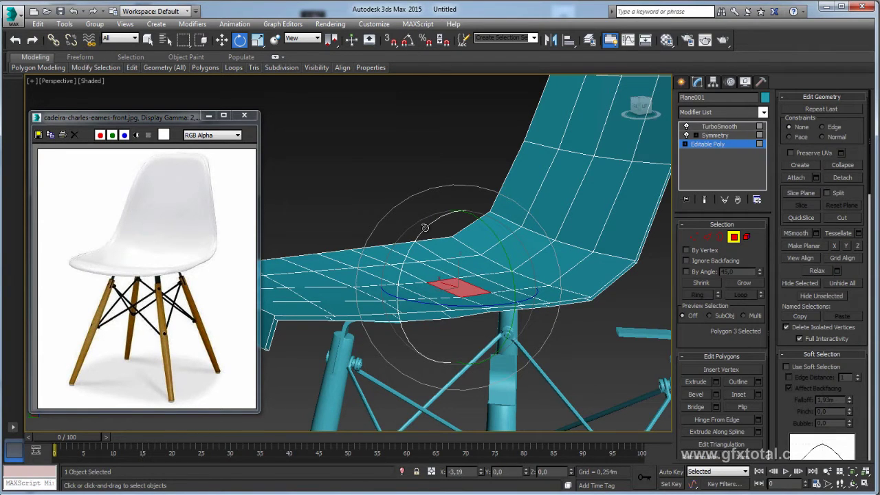
{"action": "mouse_move", "coordinate": [481, 289]}
{"action": "middle_mouse_down", "text": "alt"}
{"action": "mouse_move", "coordinate": [497, 280]}
{"action": "mouse_move", "coordinate": [444, 358]}
{"action": "mouse_move", "coordinate": [385, 282]}
{"action": "mouse_move", "coordinate": [447, 266]}
{"action": "middle_mouse_up", "text": "alt"}
{"action": "left_click", "coordinate": [374, 275], "text": "ctrl"}
{"action": "left_click", "coordinate": [414, 279], "text": "ctrl"}
{"action": "key", "text": "w"}
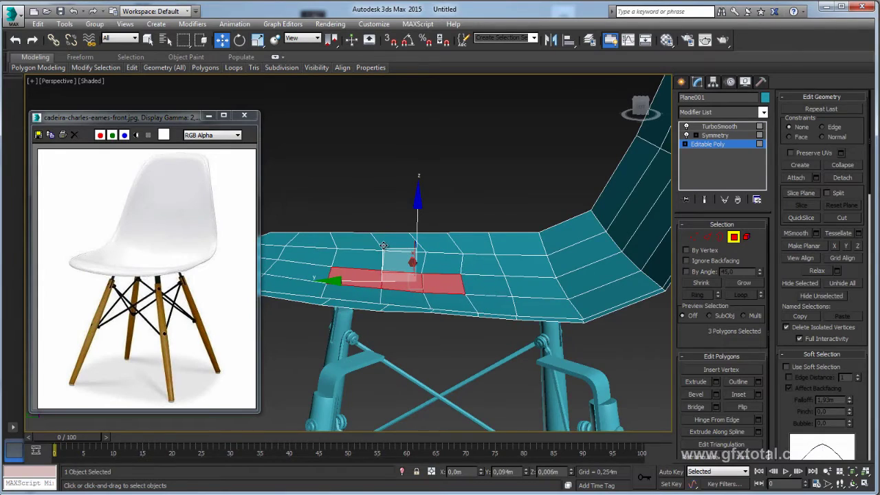
{"action": "left_click", "coordinate": [436, 273]}
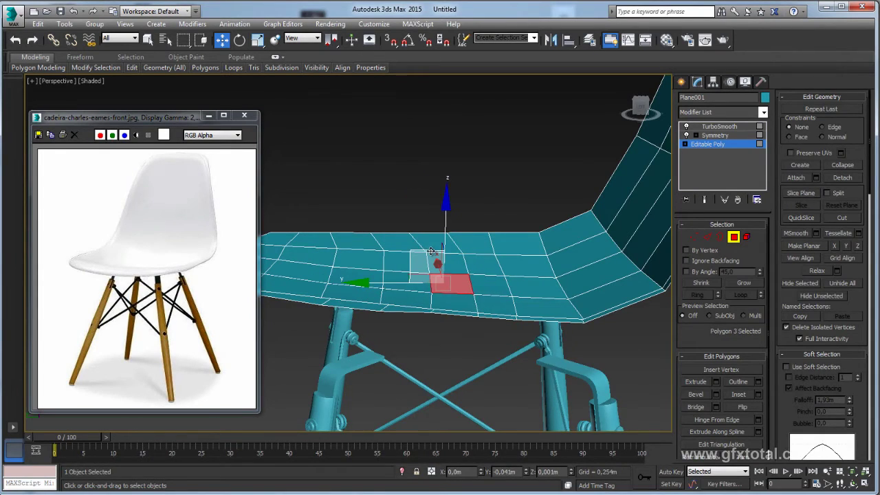
{"action": "mouse_move", "coordinate": [430, 251]}
{"action": "middle_mouse_down", "text": "alt"}
{"action": "mouse_move", "coordinate": [559, 277]}
{"action": "mouse_move", "coordinate": [533, 271]}
{"action": "middle_mouse_up", "text": "alt"}
Ring-select the seat's side edges and Connect them to add one edge loop around the rim.
{"action": "left_click", "coordinate": [706, 237]}
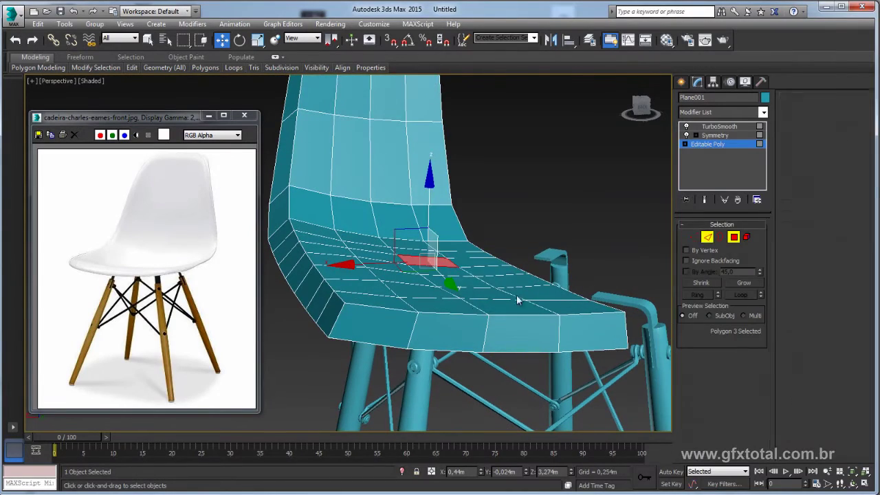
{"action": "left_click", "coordinate": [338, 315]}
{"action": "left_click", "coordinate": [694, 296]}
{"action": "mouse_move", "coordinate": [466, 370]}
{"action": "middle_mouse_down", "text": "alt"}
{"action": "mouse_move", "coordinate": [324, 232]}
{"action": "mouse_move", "coordinate": [291, 229]}
{"action": "middle_mouse_up", "text": "alt"}
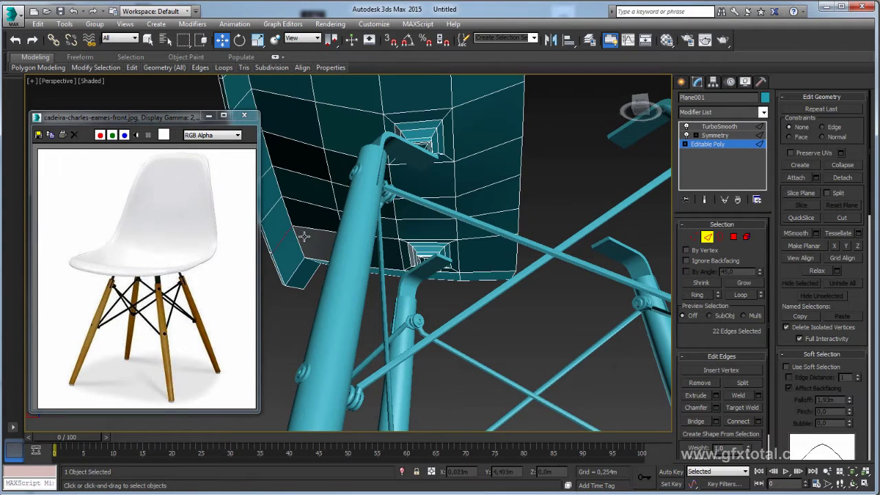
{"action": "left_click", "coordinate": [759, 421]}
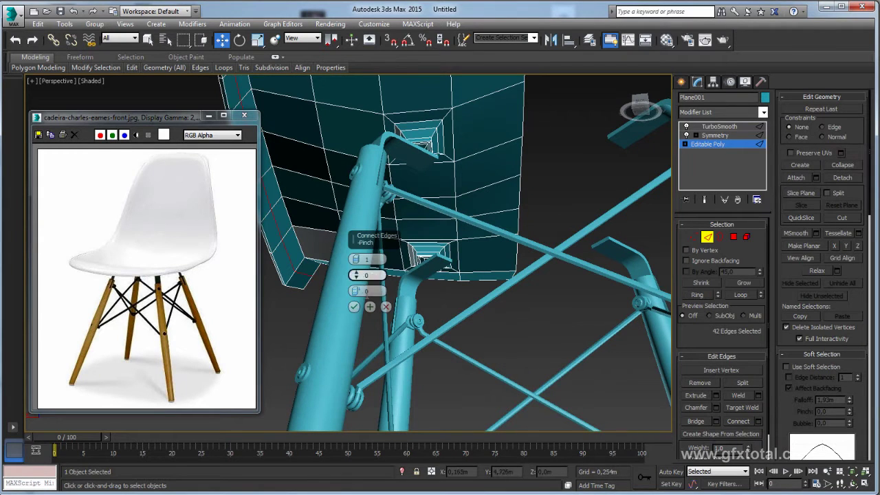
{"action": "left_click", "coordinate": [354, 307]}
{"action": "middle_click_drag", "start_coordinate": [355, 307], "coordinate": [482, 275], "text": "alt"}
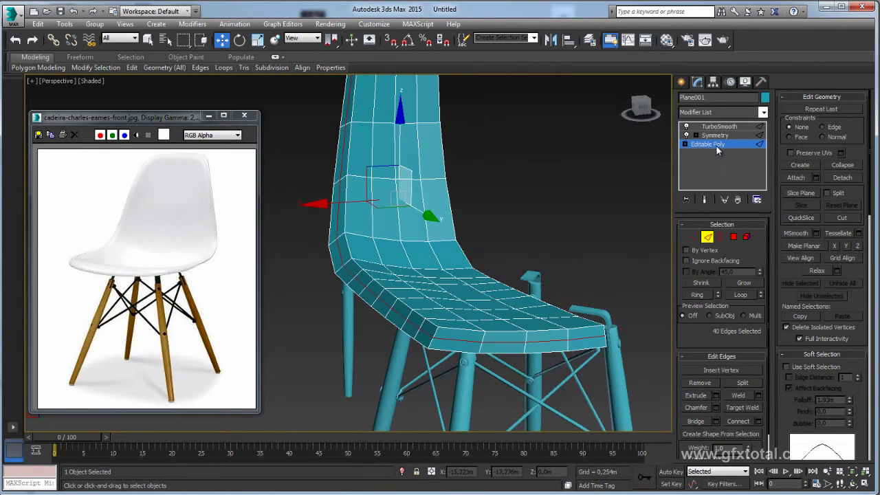
{"action": "left_click", "coordinate": [715, 136]}
Show the smoothed, mirrored seat at the top of the stack and deselect it.
{"action": "middle_click_drag", "start_coordinate": [584, 241], "coordinate": [495, 241], "text": "alt"}
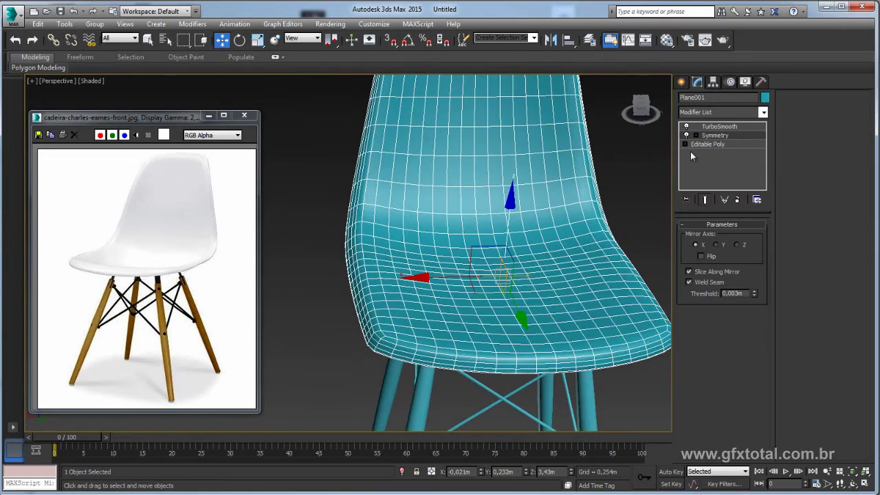
{"action": "left_click", "coordinate": [719, 126]}
{"action": "mouse_move", "coordinate": [588, 195]}
{"action": "middle_mouse_down"}
{"action": "mouse_move", "coordinate": [566, 194]}
{"action": "mouse_move", "coordinate": [560, 260]}
{"action": "mouse_move", "coordinate": [433, 259]}
{"action": "mouse_move", "coordinate": [518, 261]}
{"action": "middle_mouse_up"}
{"action": "scroll", "coordinate": [567, 195], "scroll_direction": "down", "scroll_amount": 3}
{"action": "left_click", "coordinate": [608, 199]}
{"action": "scroll", "coordinate": [519, 267], "scroll_direction": "down", "scroll_amount": 4}
{"action": "middle_click_drag", "start_coordinate": [494, 304], "coordinate": [451, 271], "text": "alt"}
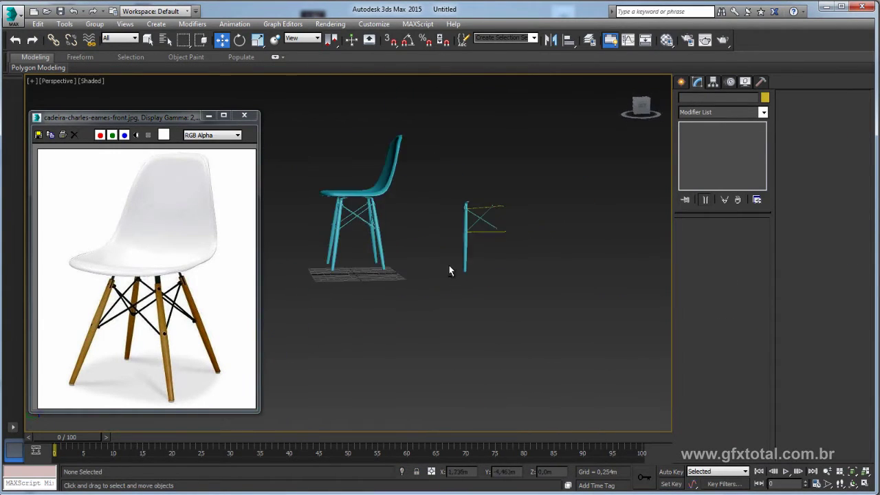
Marquee-select the chair parts to inspect them, then select the separate leg Cylinder002.
{"action": "left_click_drag", "start_coordinate": [406, 293], "coordinate": [313, 134]}
{"action": "mouse_move", "coordinate": [313, 134]}
{"action": "middle_mouse_down", "text": "alt"}
{"action": "mouse_move", "coordinate": [413, 207]}
{"action": "mouse_move", "coordinate": [514, 260]}
{"action": "middle_mouse_up", "text": "alt"}
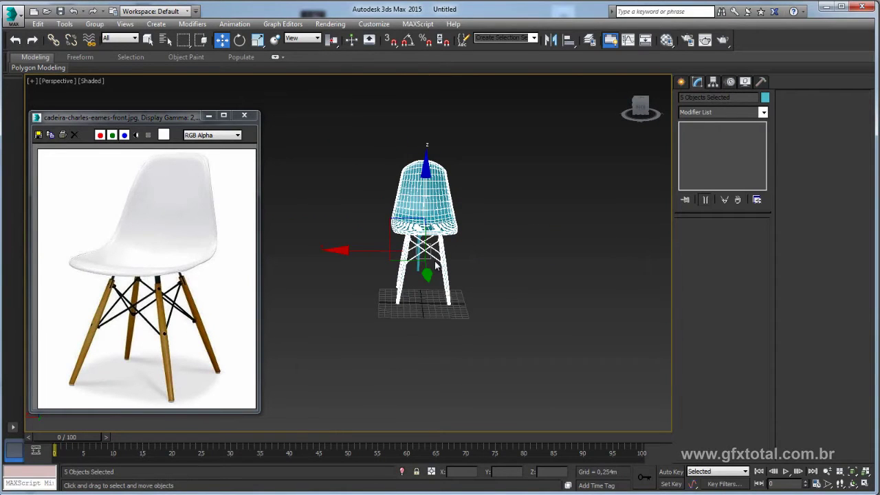
{"action": "scroll", "coordinate": [470, 264], "scroll_direction": "up", "scroll_amount": 1}
{"action": "scroll", "coordinate": [449, 279], "scroll_direction": "up", "scroll_amount": 2}
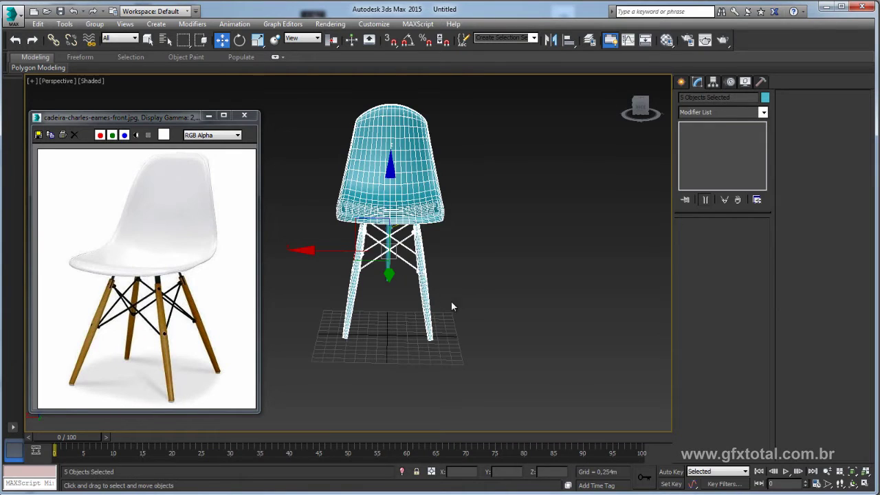
{"action": "middle_click_drag", "start_coordinate": [452, 307], "coordinate": [410, 278], "text": "alt"}
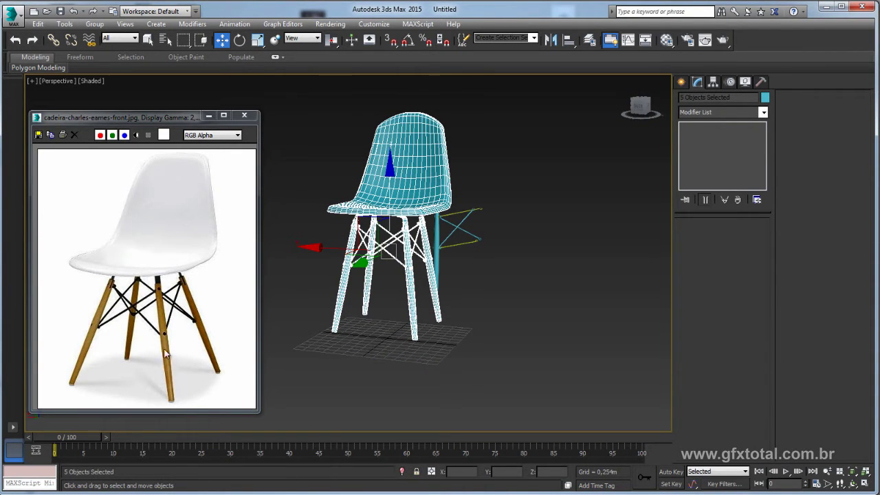
{"action": "middle_click_drag", "start_coordinate": [506, 242], "coordinate": [522, 227], "text": "alt"}
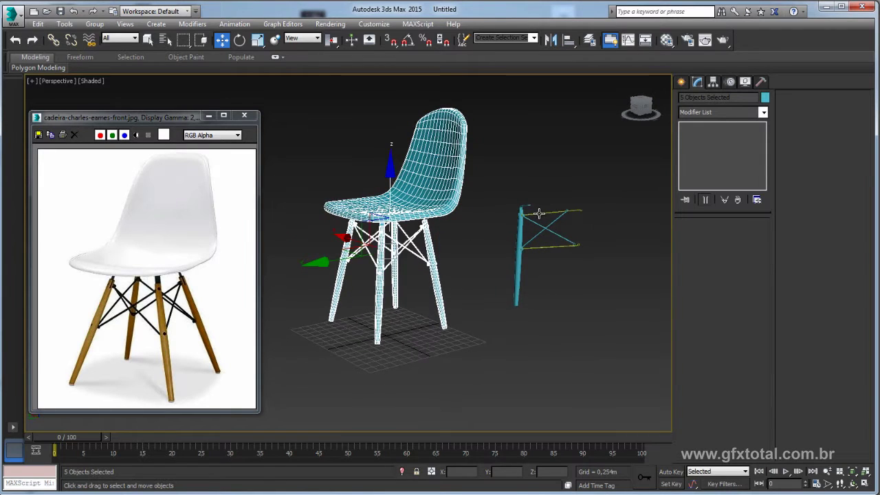
{"action": "left_click", "coordinate": [540, 214]}
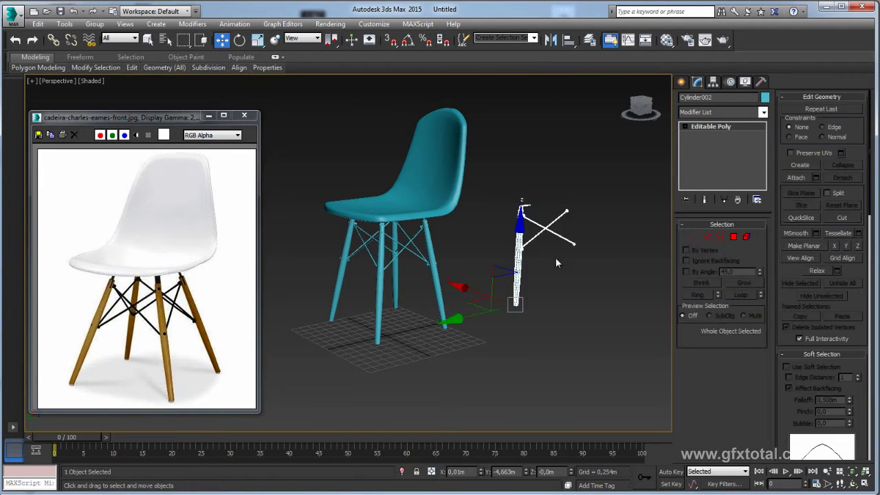
Select the spare leg column's vertices at Vertex level.
{"action": "mouse_move", "coordinate": [556, 257]}
{"action": "middle_mouse_down", "text": "alt"}
{"action": "mouse_move", "coordinate": [623, 315]}
{"action": "mouse_move", "coordinate": [572, 276]}
{"action": "mouse_move", "coordinate": [534, 275]}
{"action": "mouse_move", "coordinate": [571, 272]}
{"action": "middle_mouse_up", "text": "alt"}
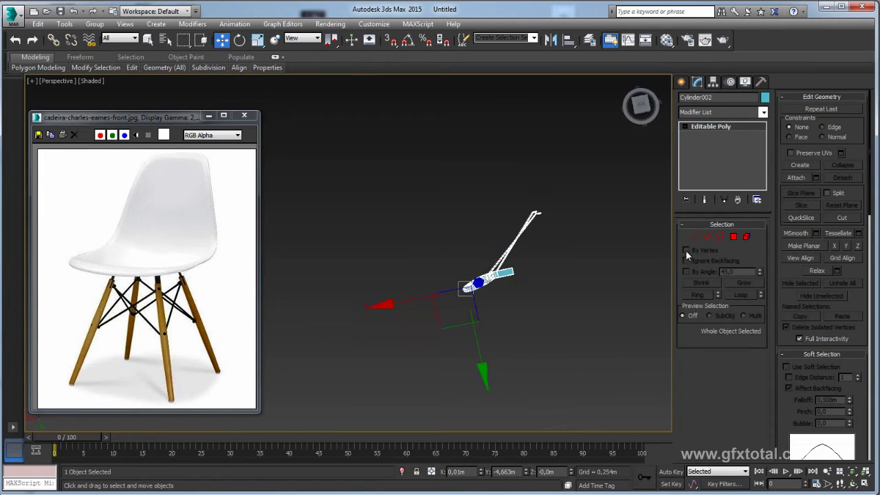
{"action": "left_click", "coordinate": [694, 237]}
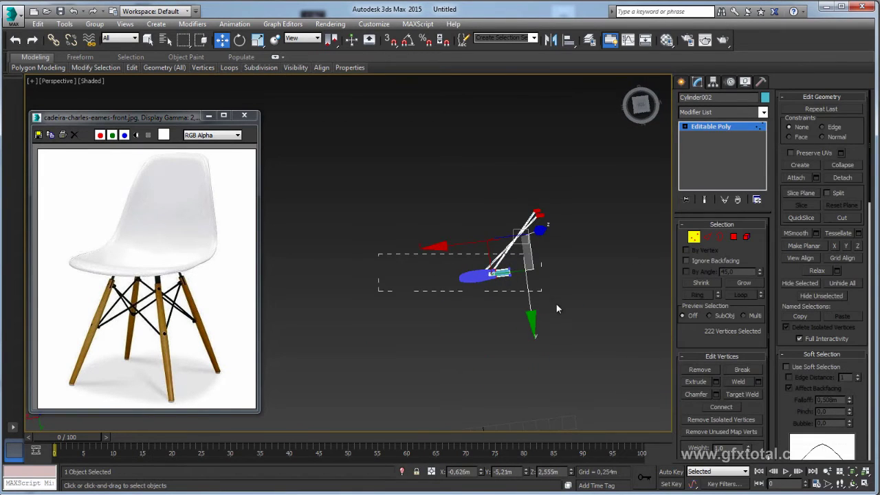
{"action": "left_click_drag", "start_coordinate": [557, 308], "coordinate": [564, 336]}
{"action": "left_click_drag", "start_coordinate": [506, 238], "coordinate": [506, 234], "text": "alt"}
{"action": "mouse_move", "coordinate": [506, 234]}
{"action": "middle_mouse_down", "text": "alt"}
{"action": "mouse_move", "coordinate": [492, 229]}
{"action": "mouse_move", "coordinate": [506, 234]}
{"action": "middle_mouse_up", "text": "alt"}
In Front view, rotate the leg column to match the chair's splayed legs.
{"action": "key", "text": "f"}
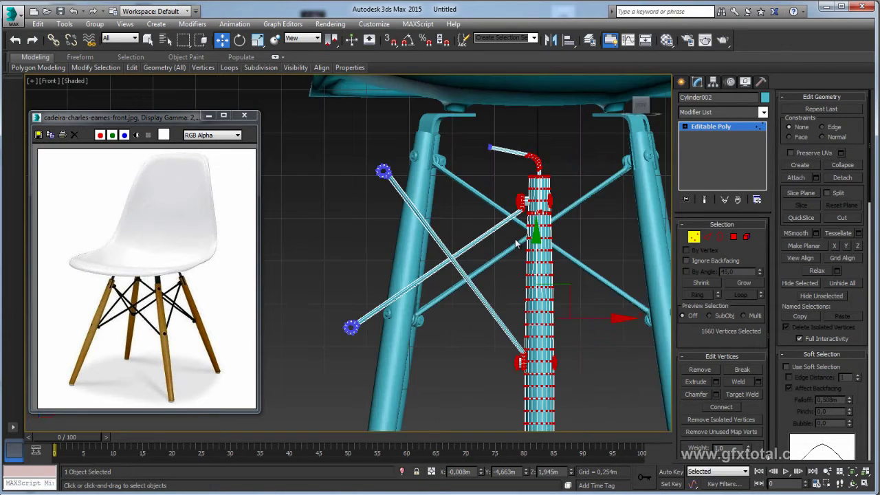
{"action": "middle_click_drag", "start_coordinate": [522, 237], "coordinate": [476, 212]}
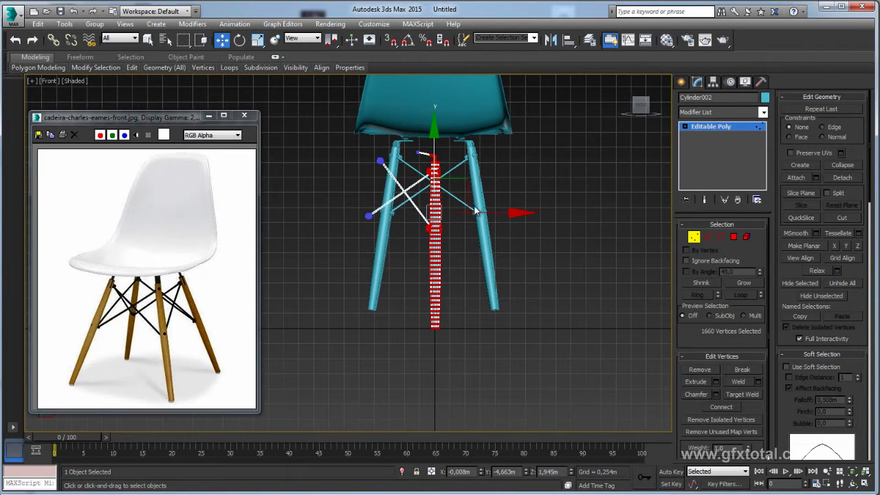
{"action": "key", "text": "e"}
{"action": "mouse_move", "coordinate": [498, 170]}
{"action": "left_mouse_down"}
{"action": "mouse_move", "coordinate": [479, 175]}
{"action": "mouse_move", "coordinate": [506, 180]}
{"action": "left_mouse_up"}
{"action": "key", "text": "w"}
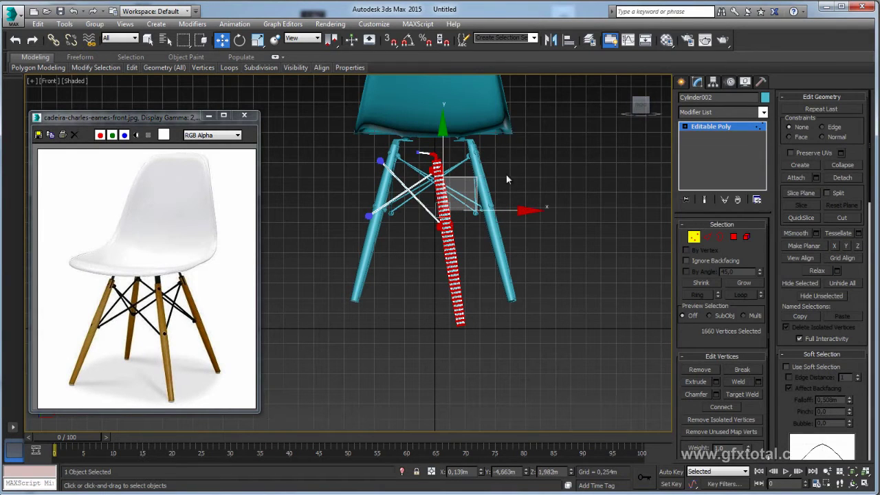
{"action": "left_click", "coordinate": [707, 125]}
{"action": "key", "text": "p"}
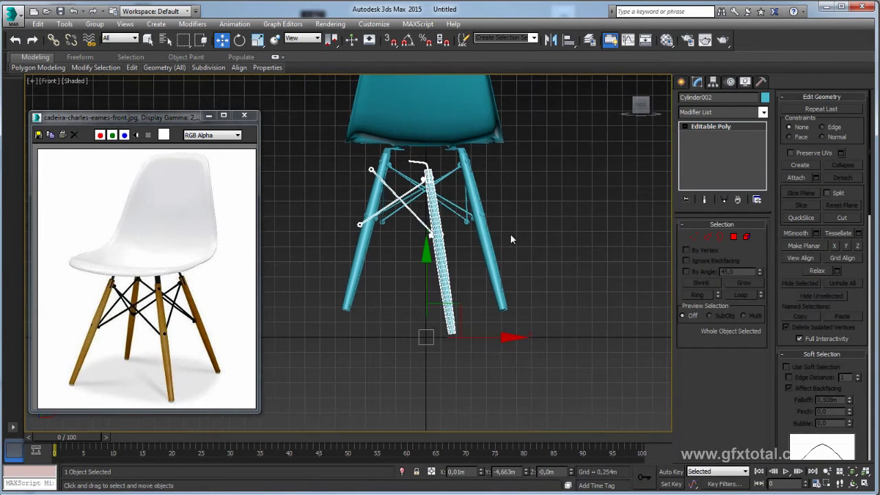
Select three of the chair's legs and orbit around the chair to check them.
{"action": "scroll", "coordinate": [578, 244], "scroll_direction": "up", "scroll_amount": 3}
{"action": "mouse_move", "coordinate": [578, 245]}
{"action": "middle_mouse_down", "text": "alt"}
{"action": "mouse_move", "coordinate": [554, 253]}
{"action": "mouse_move", "coordinate": [481, 240]}
{"action": "middle_mouse_up", "text": "alt"}
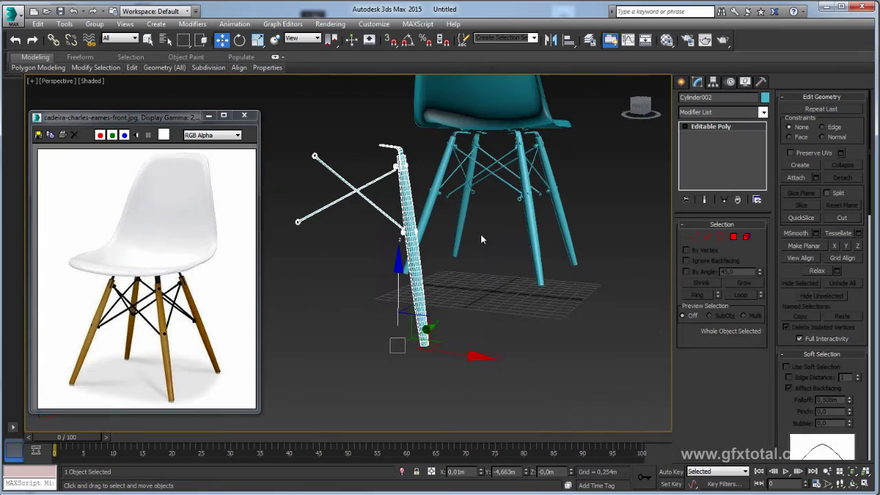
{"action": "left_click", "coordinate": [529, 216]}
{"action": "mouse_move", "coordinate": [529, 216]}
{"action": "middle_mouse_down", "text": "alt"}
{"action": "mouse_move", "coordinate": [483, 254]}
{"action": "mouse_move", "coordinate": [426, 261]}
{"action": "mouse_move", "coordinate": [445, 265]}
{"action": "middle_mouse_up", "text": "alt"}
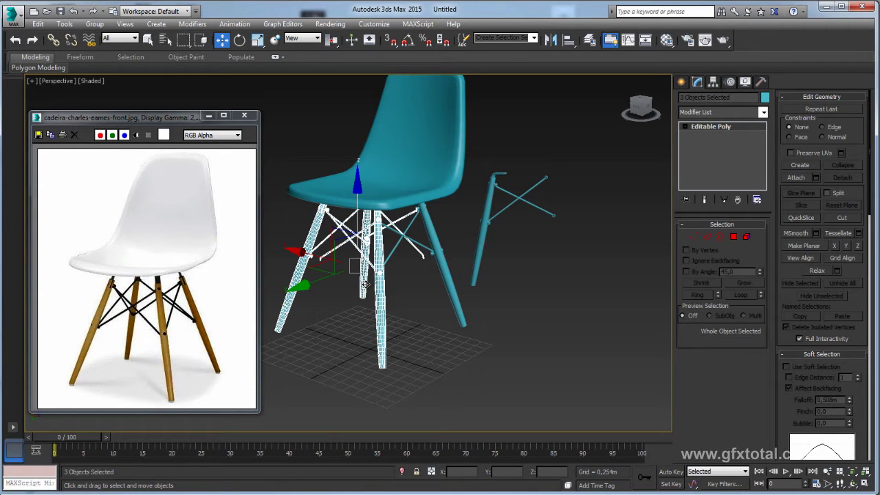
Select Cylinder004 and pick the vertices at the brace's end in Vertex mode.
{"action": "middle_click_drag", "start_coordinate": [366, 283], "coordinate": [383, 266], "text": "alt"}
{"action": "scroll", "coordinate": [383, 266], "scroll_direction": "up", "scroll_amount": 3}
{"action": "scroll", "coordinate": [383, 266], "scroll_direction": "up", "scroll_amount": 3}
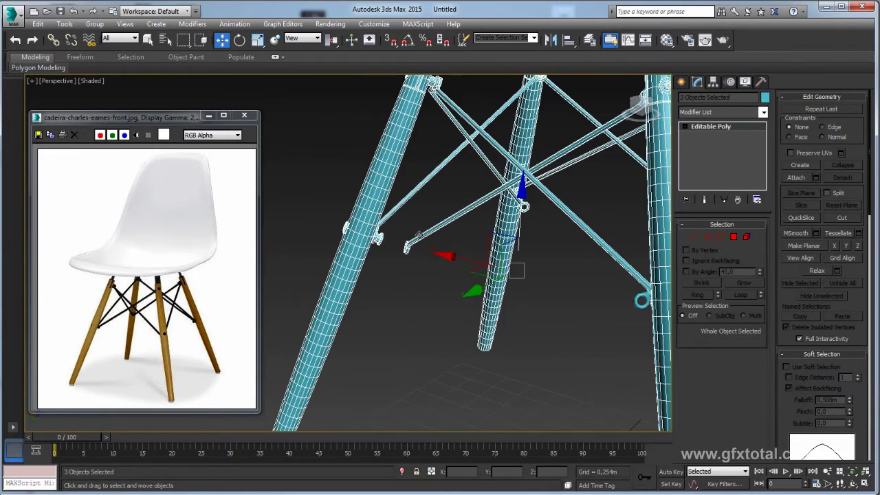
{"action": "left_click", "coordinate": [420, 236]}
{"action": "middle_click_drag", "start_coordinate": [433, 248], "coordinate": [421, 249]}
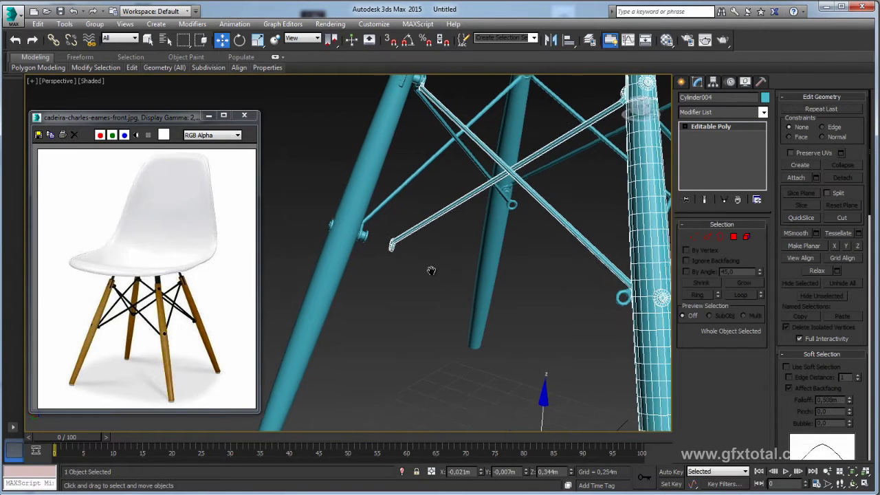
{"action": "left_click", "coordinate": [694, 237]}
{"action": "left_click_drag", "start_coordinate": [413, 265], "coordinate": [371, 227]}
Move the brace-end vertices onto the ring joint at the leg.
{"action": "mouse_move", "coordinate": [389, 248]}
{"action": "middle_mouse_down", "text": "alt"}
{"action": "mouse_move", "coordinate": [372, 269]}
{"action": "mouse_move", "coordinate": [365, 265]}
{"action": "mouse_move", "coordinate": [378, 206]}
{"action": "middle_mouse_up", "text": "alt"}
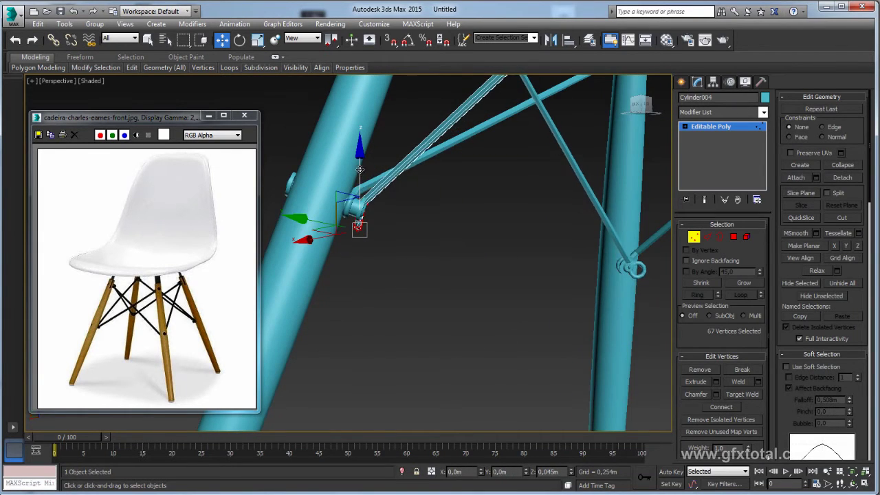
{"action": "mouse_move", "coordinate": [378, 206]}
{"action": "middle_mouse_down", "text": "alt"}
{"action": "mouse_move", "coordinate": [383, 191]}
{"action": "mouse_move", "coordinate": [294, 197]}
{"action": "middle_mouse_up", "text": "alt"}
{"action": "scroll", "coordinate": [385, 198], "scroll_direction": "up", "scroll_amount": 3}
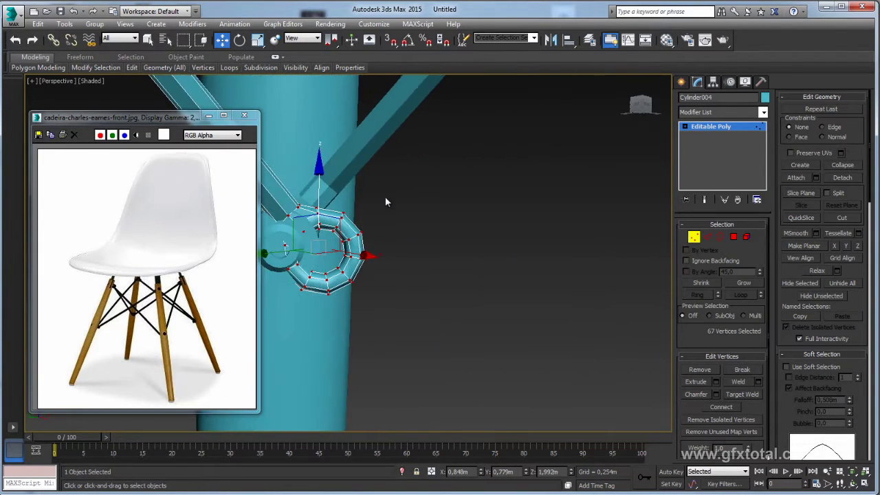
{"action": "middle_click_drag", "start_coordinate": [385, 198], "coordinate": [344, 221], "text": "alt"}
{"action": "middle_click_drag", "start_coordinate": [343, 272], "coordinate": [343, 284], "text": "alt"}
{"action": "left_click_drag", "start_coordinate": [346, 289], "coordinate": [308, 301]}
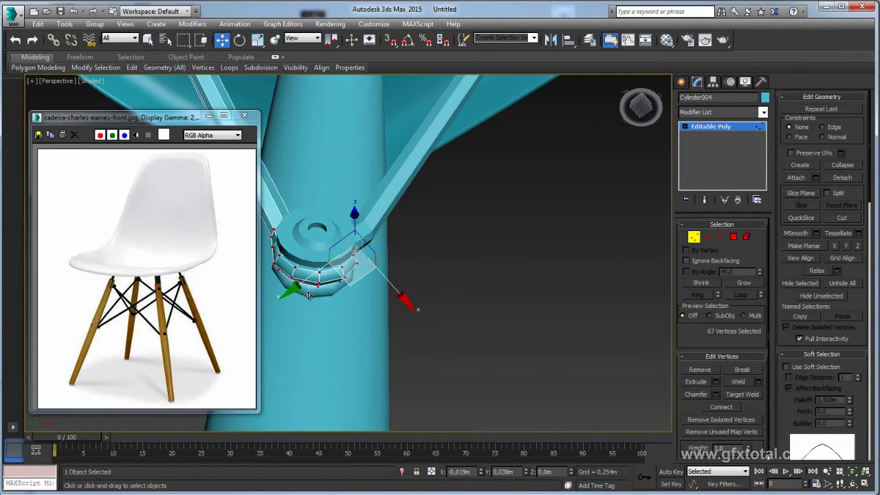
{"action": "mouse_move", "coordinate": [308, 302]}
{"action": "middle_mouse_down", "text": "alt"}
{"action": "mouse_move", "coordinate": [383, 315]}
{"action": "mouse_move", "coordinate": [425, 339]}
{"action": "mouse_move", "coordinate": [413, 330]}
{"action": "middle_mouse_up", "text": "alt"}
{"action": "middle_click_drag", "start_coordinate": [291, 221], "coordinate": [339, 206], "text": "alt"}
Rotate the brace-end vertices to match the bar's angle.
{"action": "key", "text": "e"}
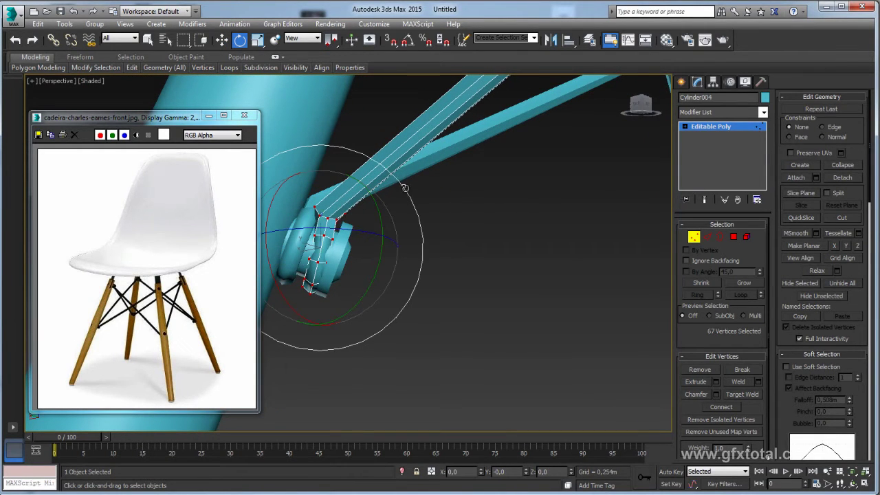
{"action": "left_click_drag", "start_coordinate": [405, 187], "coordinate": [405, 191]}
{"action": "key", "text": "w"}
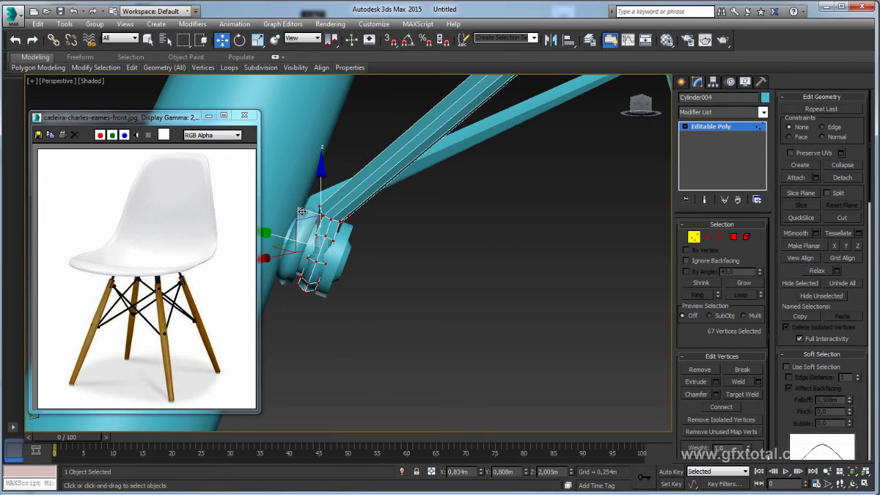
{"action": "mouse_move", "coordinate": [301, 211]}
{"action": "middle_mouse_down", "text": "alt"}
{"action": "mouse_move", "coordinate": [363, 262]}
{"action": "mouse_move", "coordinate": [290, 259]}
{"action": "mouse_move", "coordinate": [317, 275]}
{"action": "mouse_move", "coordinate": [311, 293]}
{"action": "mouse_move", "coordinate": [413, 206]}
{"action": "middle_mouse_up", "text": "alt"}
Exit Vertex mode and zoom out to view the whole leg.
{"action": "key", "text": "1"}
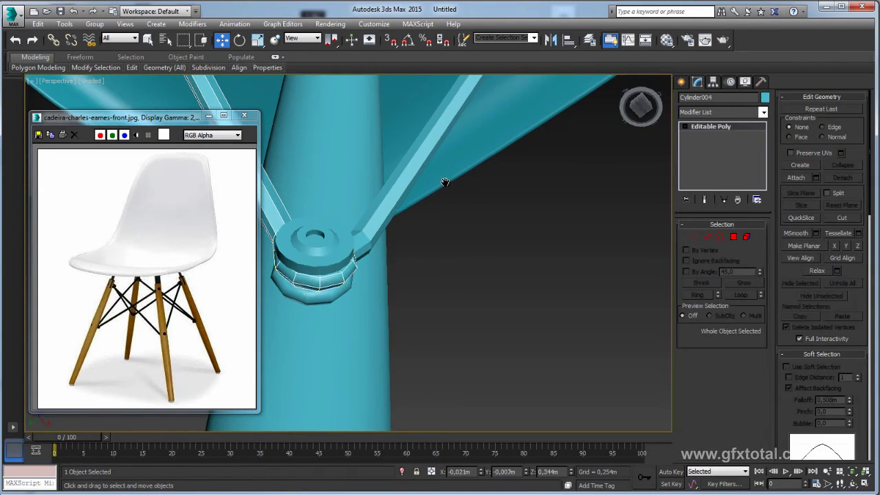
{"action": "scroll", "coordinate": [445, 165], "scroll_direction": "down", "scroll_amount": 3}
{"action": "mouse_move", "coordinate": [445, 182]}
{"action": "middle_mouse_down"}
{"action": "mouse_move", "coordinate": [449, 208]}
{"action": "mouse_move", "coordinate": [465, 187]}
{"action": "mouse_move", "coordinate": [423, 198]}
{"action": "mouse_move", "coordinate": [475, 235]}
{"action": "mouse_move", "coordinate": [491, 222]}
{"action": "mouse_move", "coordinate": [478, 247]}
{"action": "middle_mouse_up"}
{"action": "scroll", "coordinate": [448, 208], "scroll_direction": "down", "scroll_amount": 3}
{"action": "scroll", "coordinate": [423, 192], "scroll_direction": "down", "scroll_amount": 3}
{"action": "scroll", "coordinate": [512, 242], "scroll_direction": "down", "scroll_amount": 5}
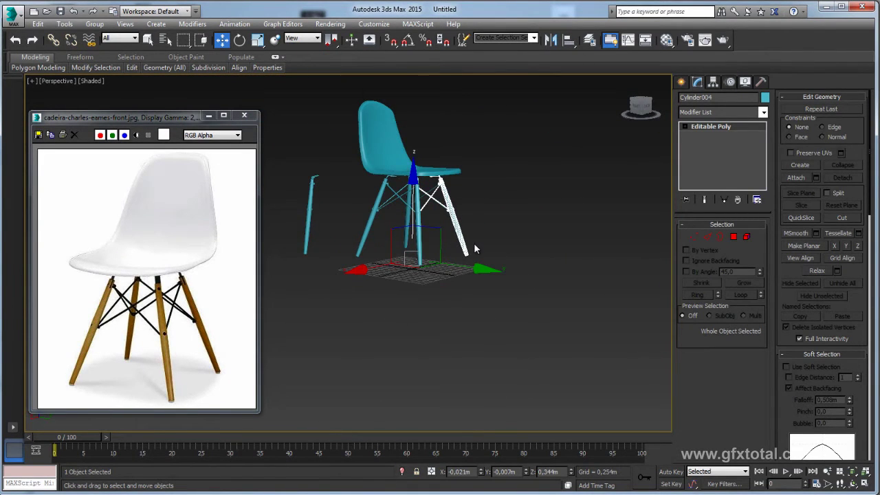